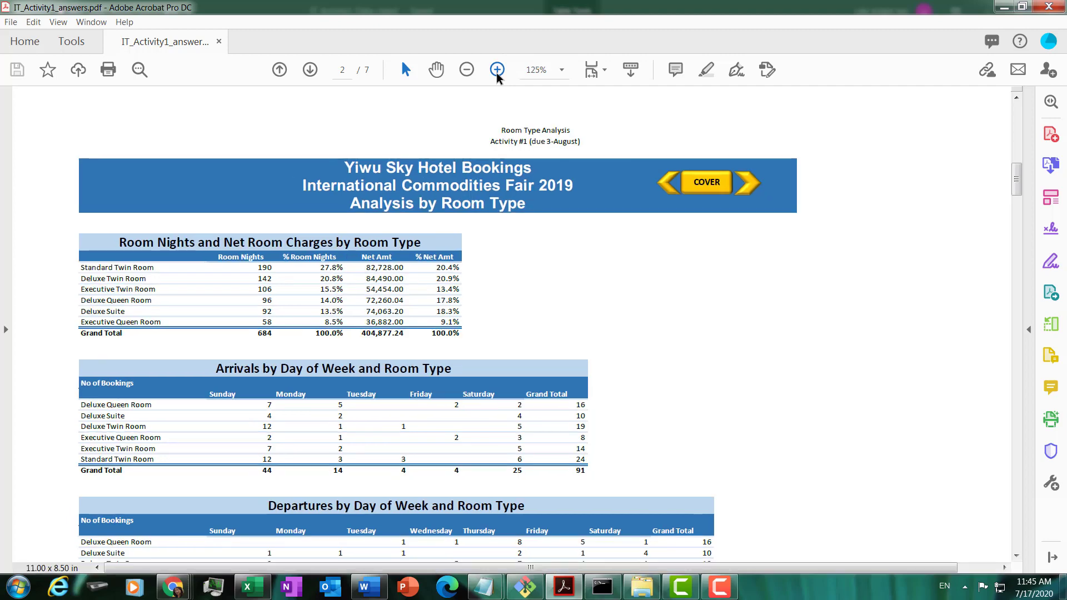
Enlarge the Room Type Analysis page to 200% and examine its room nights, arrivals and departures tables
click(496, 71)
click(496, 71)
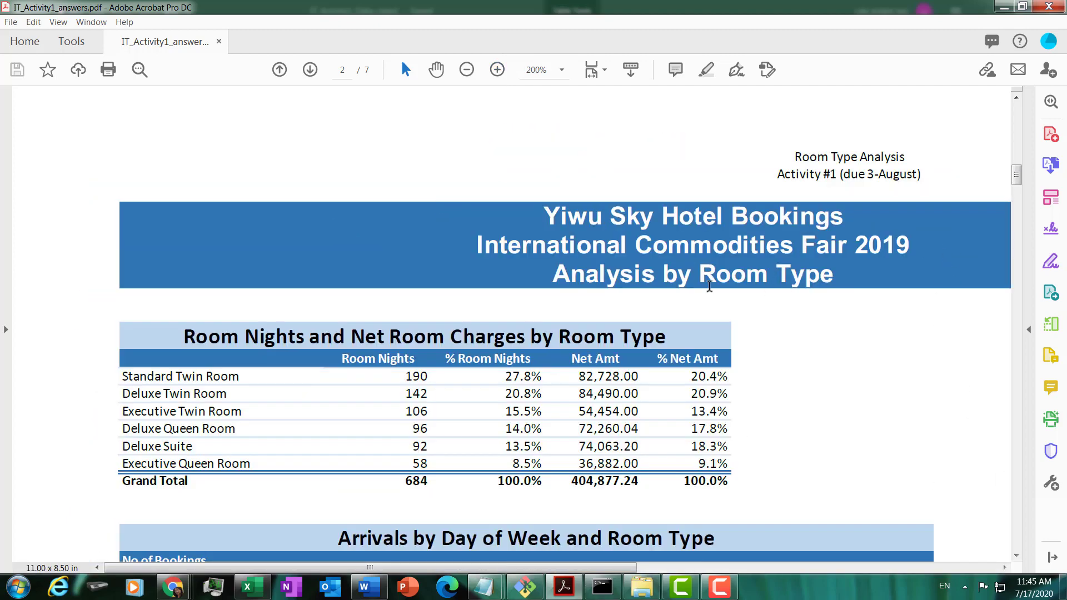
drag(1016, 174, 1016, 177)
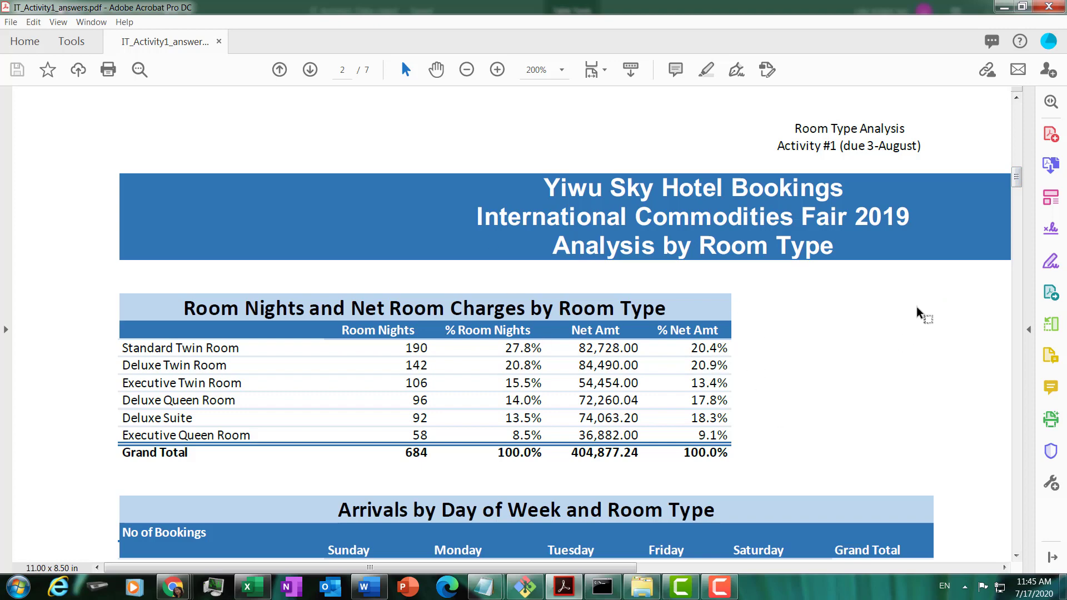
drag(1016, 176, 1025, 186)
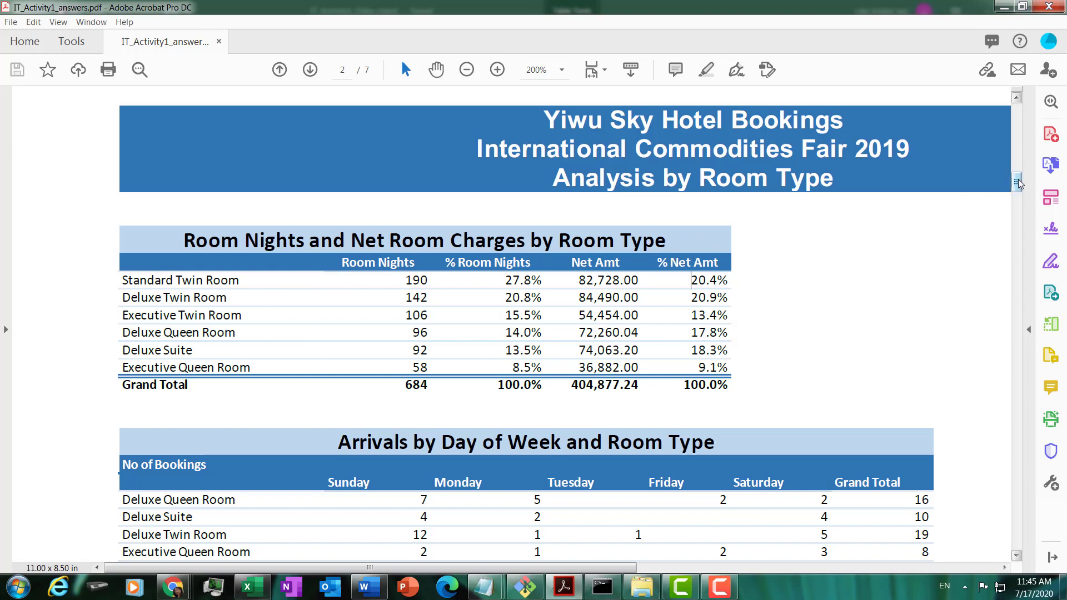
drag(1019, 183, 1019, 184)
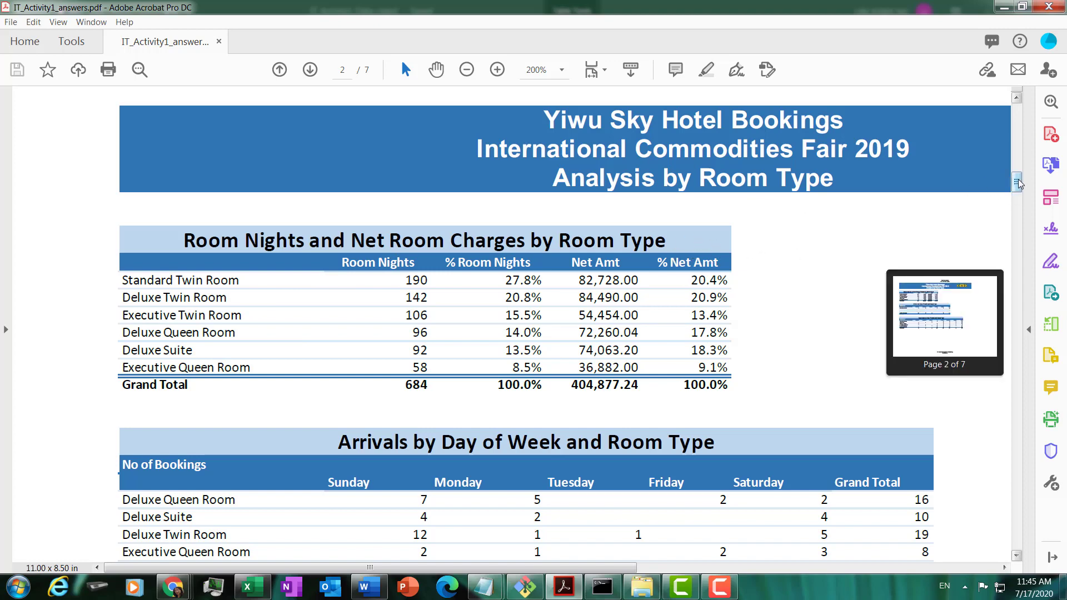
drag(1019, 183, 1016, 193)
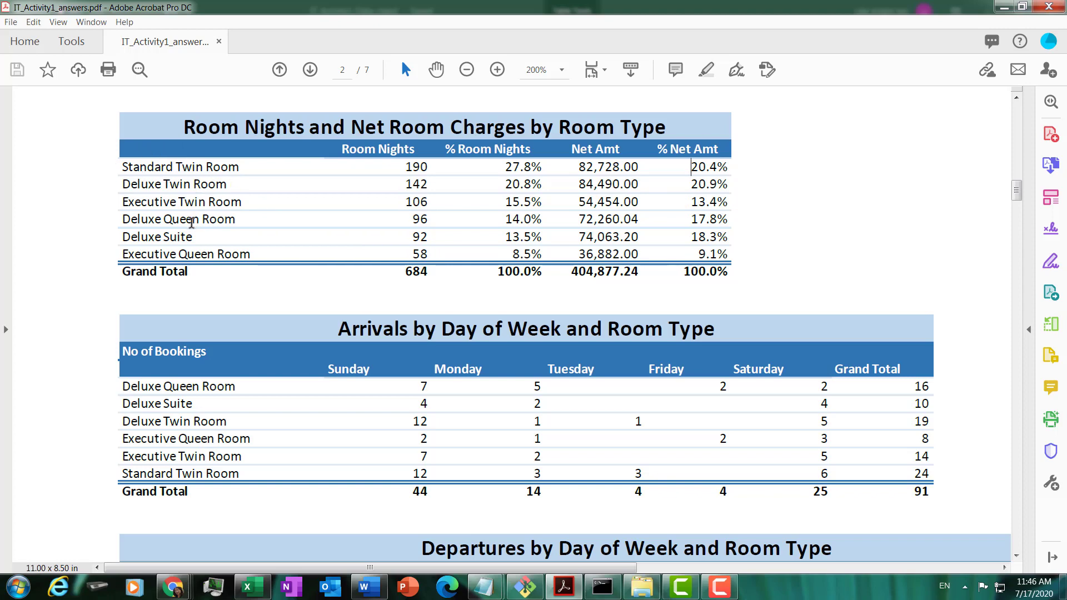
drag(1016, 196, 1024, 214)
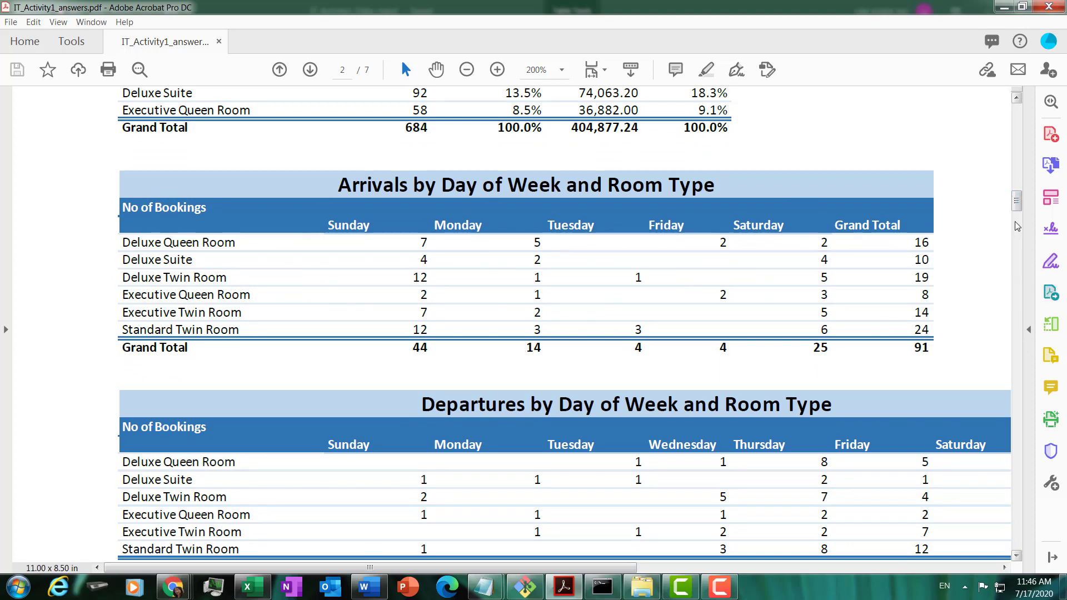
mouse_move(1017, 201)
mouse_down()
mouse_move(1017, 217)
mouse_move(1028, 183)
mouse_up()
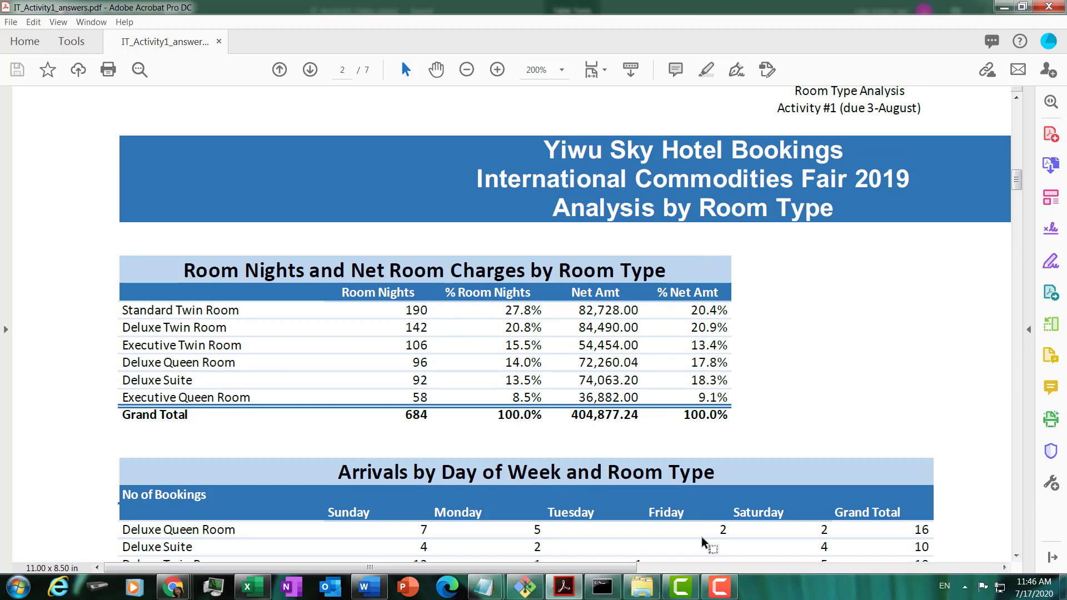
Switch to the Excel workbook and examine the HotelData booking records from the header row to the last booking
key(alt+Tab)
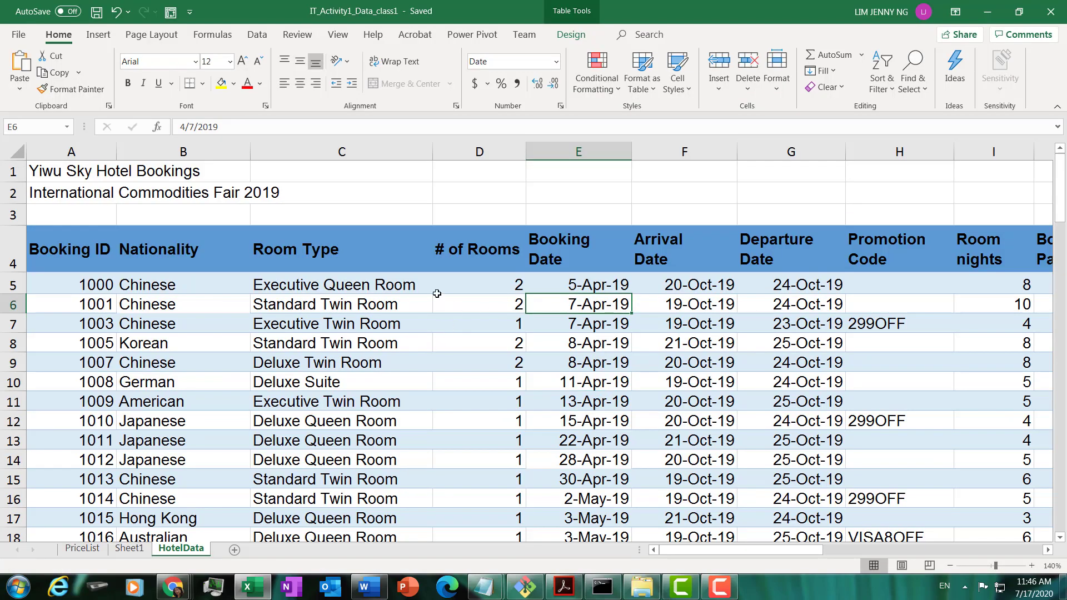
drag(1062, 185, 1064, 223)
drag(755, 550, 655, 552)
drag(1064, 250, 1064, 522)
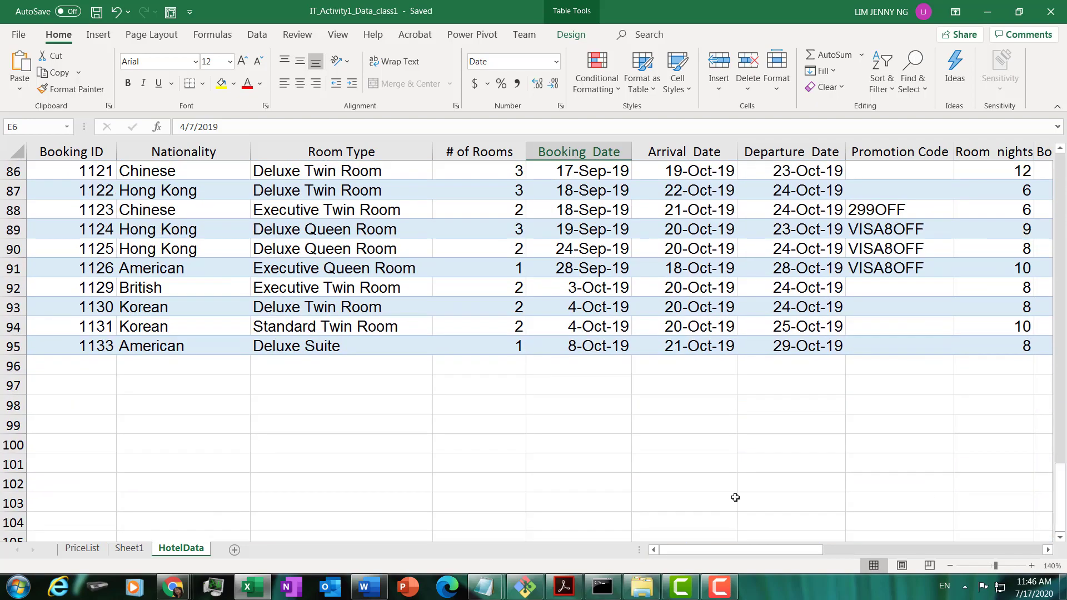
drag(95, 365, 98, 443)
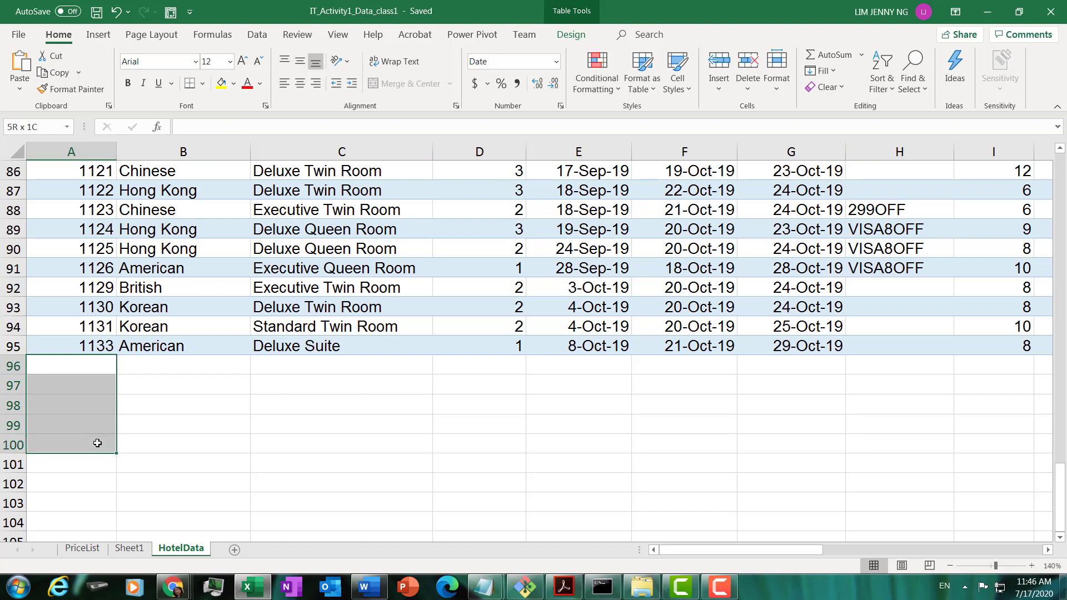
click(59, 323)
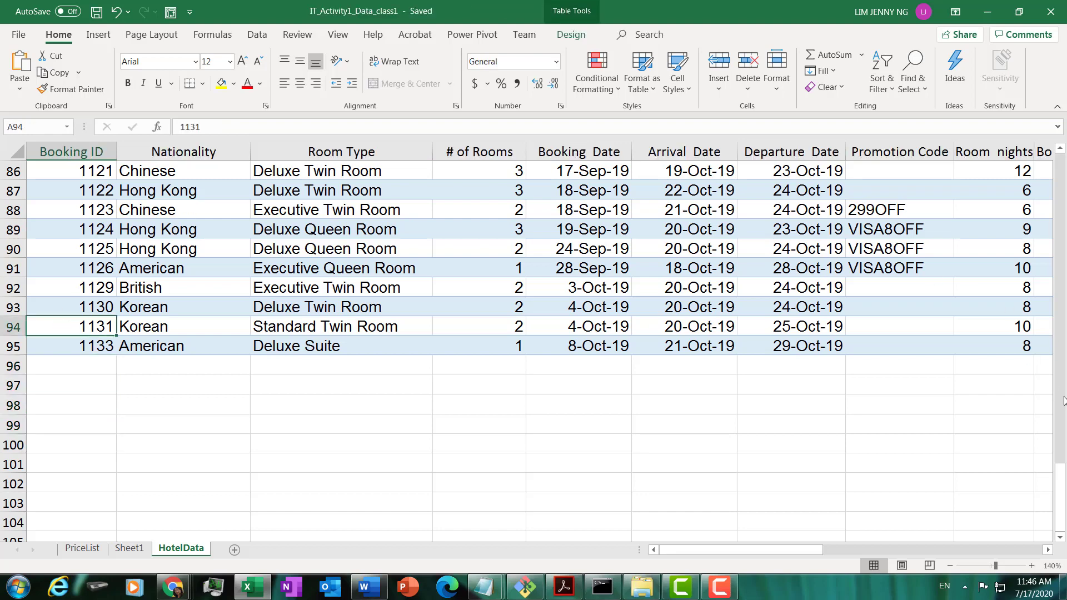
drag(1049, 478, 1063, 158)
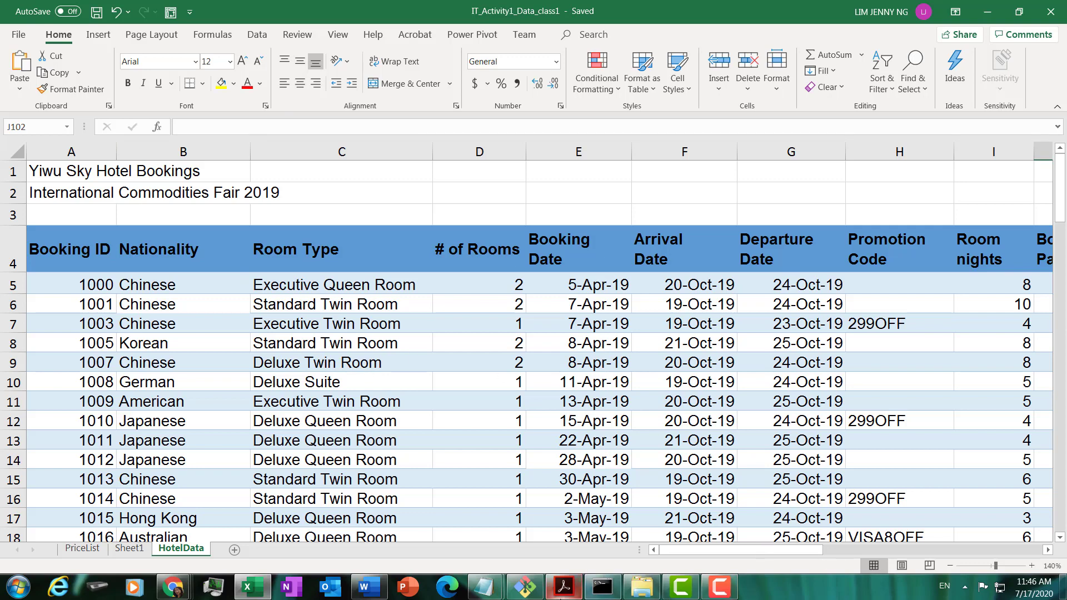
Compare the Room Type Analysis report in Acrobat with the room type and booking date columns of the HotelData sheet in Excel
click(565, 587)
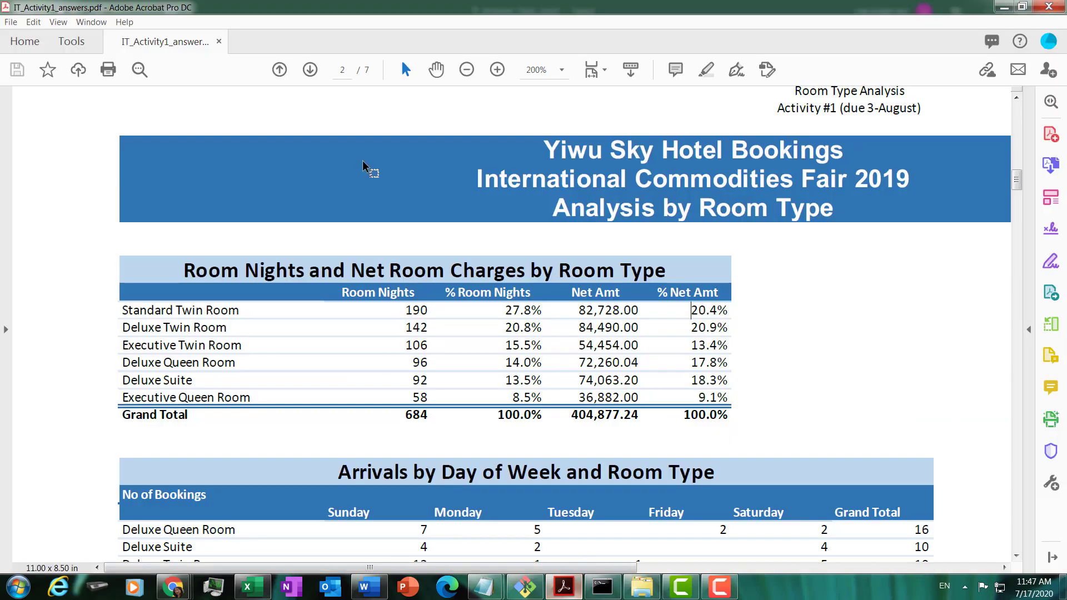
key(alt+Tab)
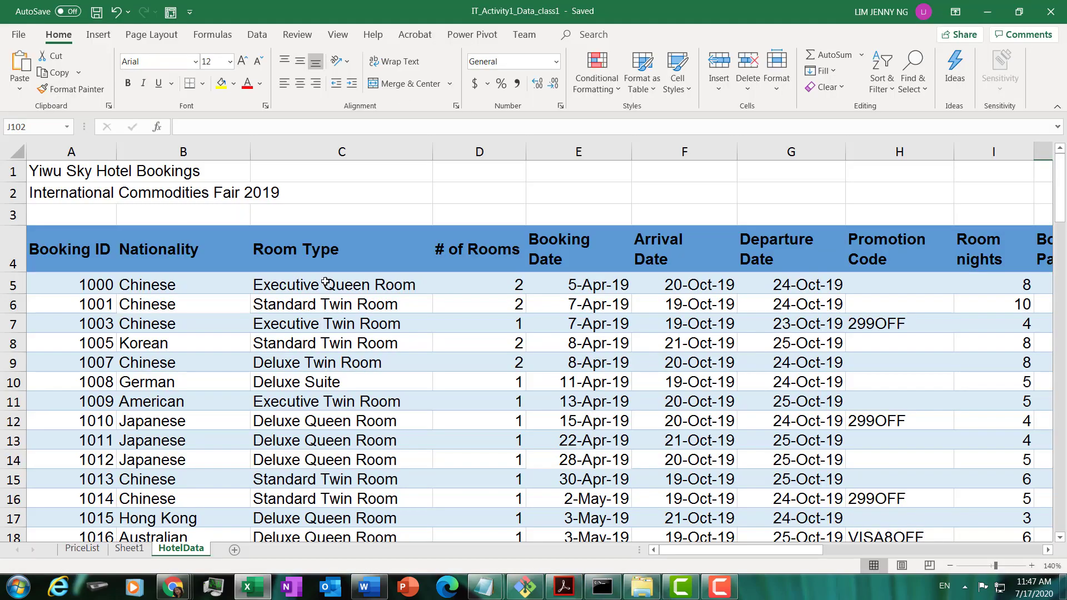
click(333, 285)
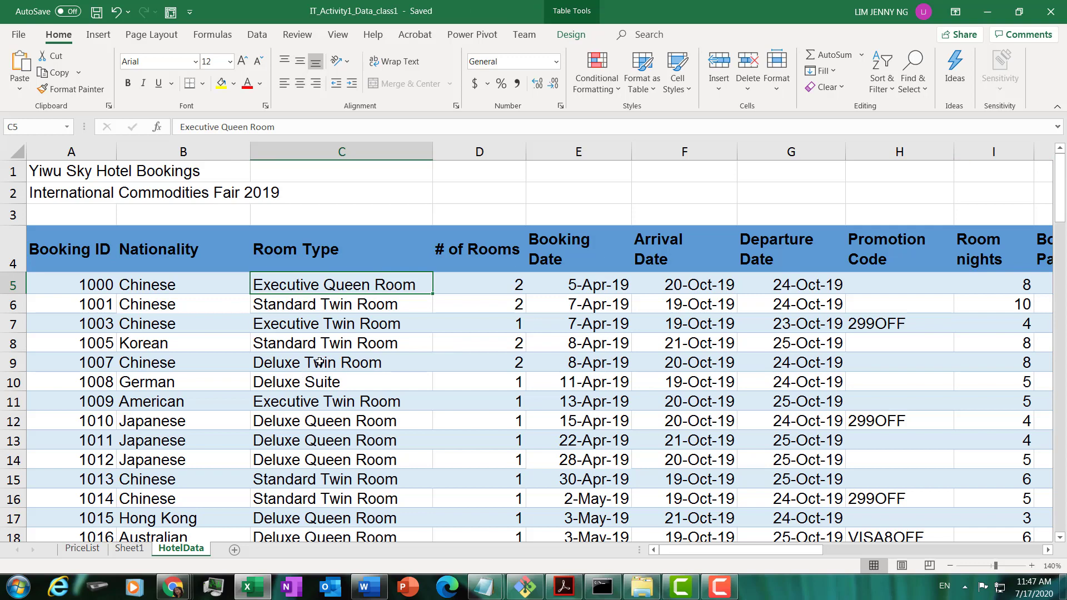
click(539, 316)
click(571, 249)
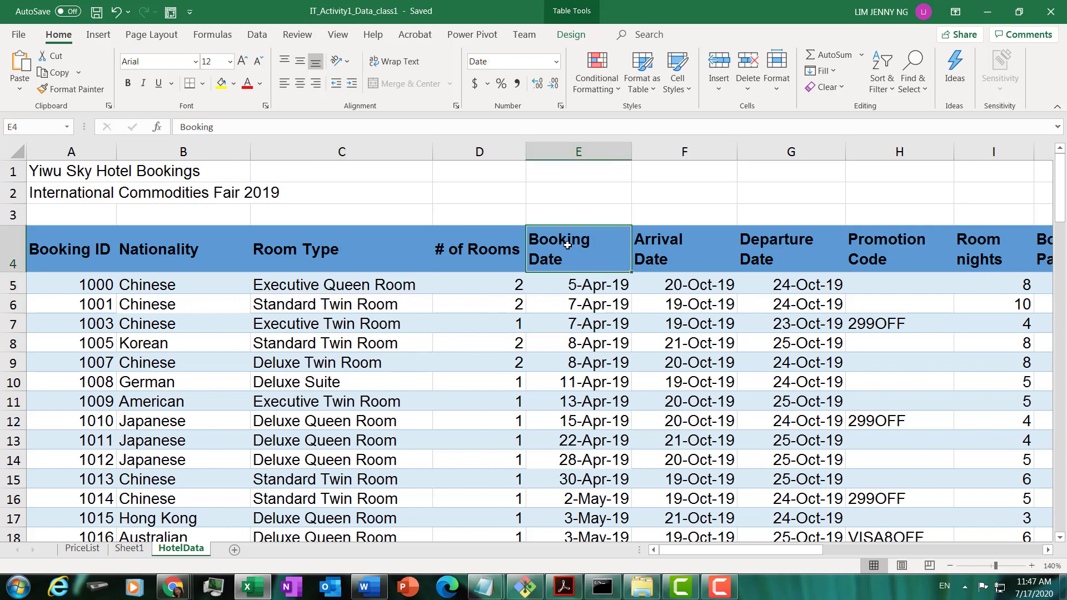
click(479, 214)
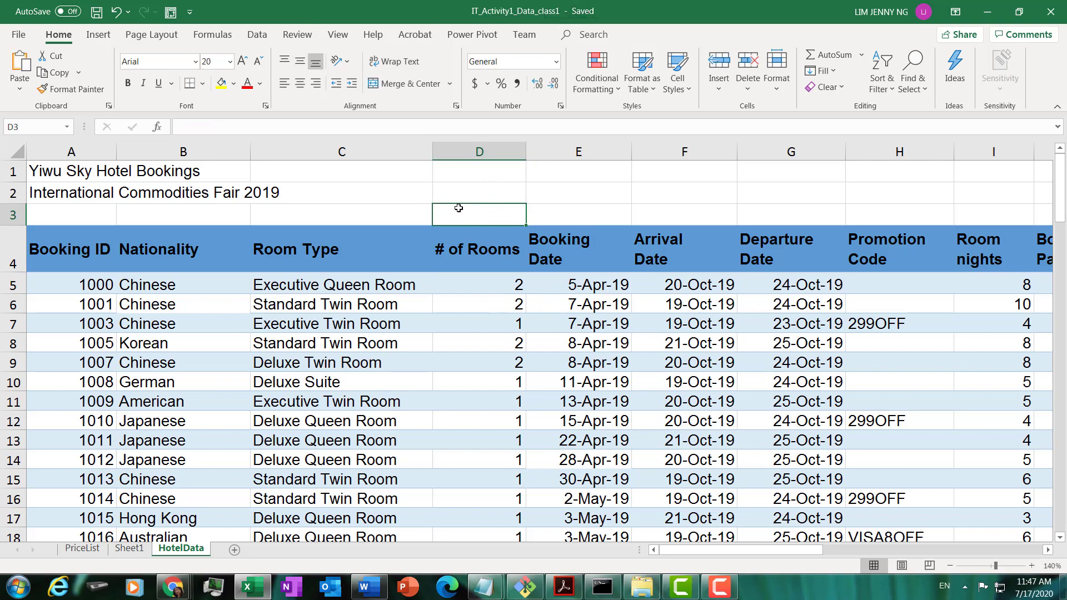
Create a PivotTable from the hotel bookings table Table2 on a new worksheet, checking that the source range covers all records
click(396, 385)
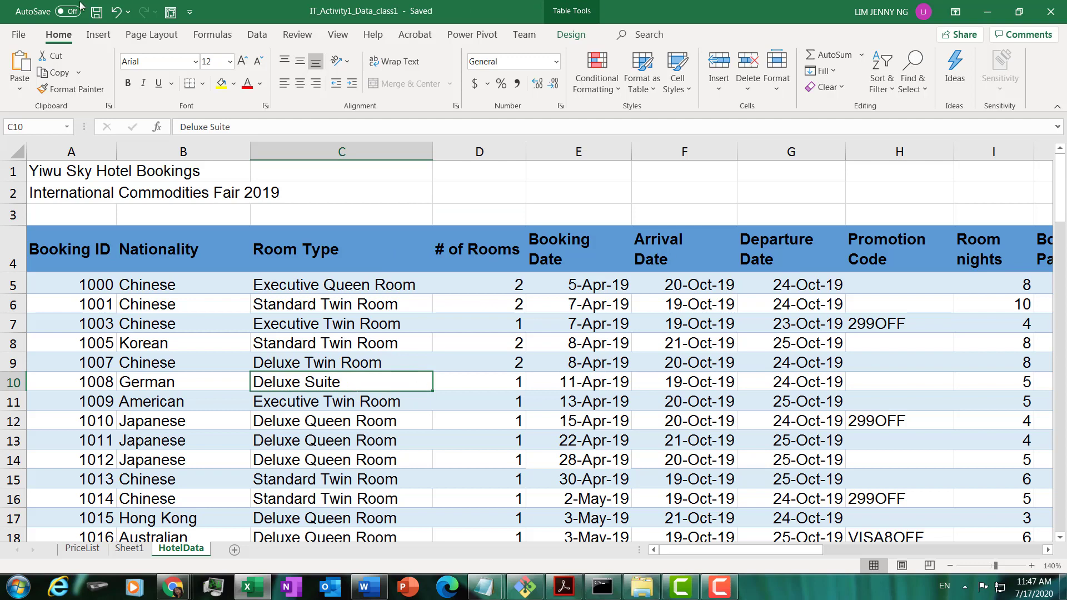
click(98, 36)
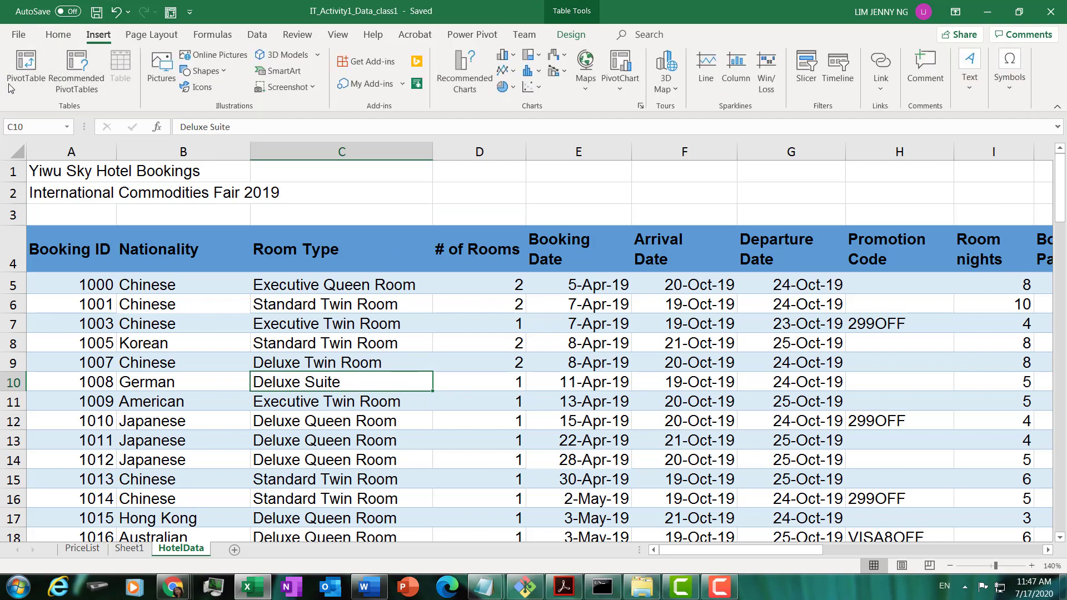
click(25, 83)
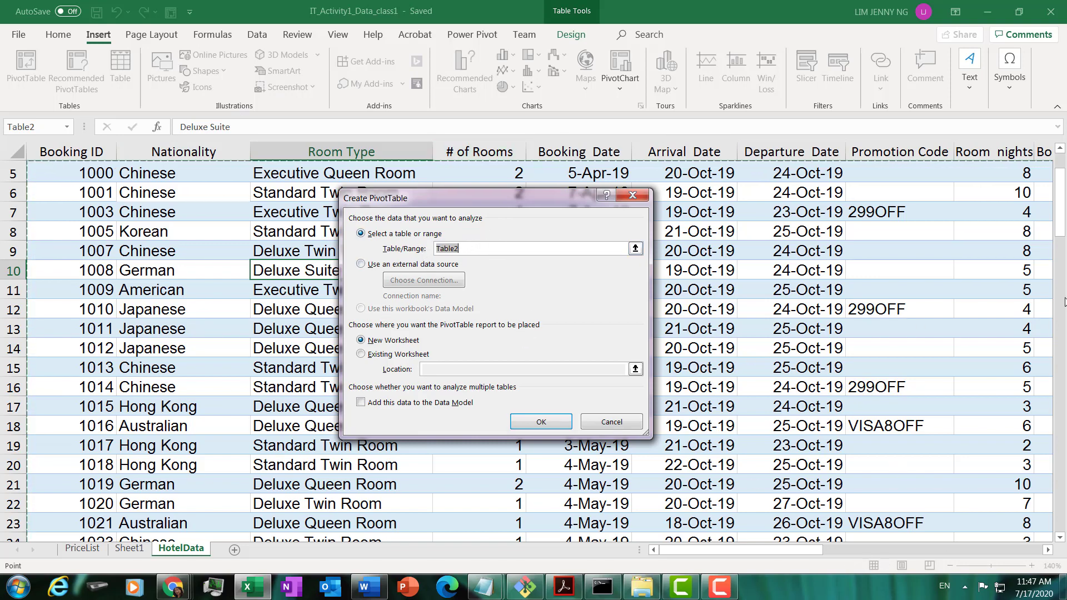
drag(1060, 192, 1060, 181)
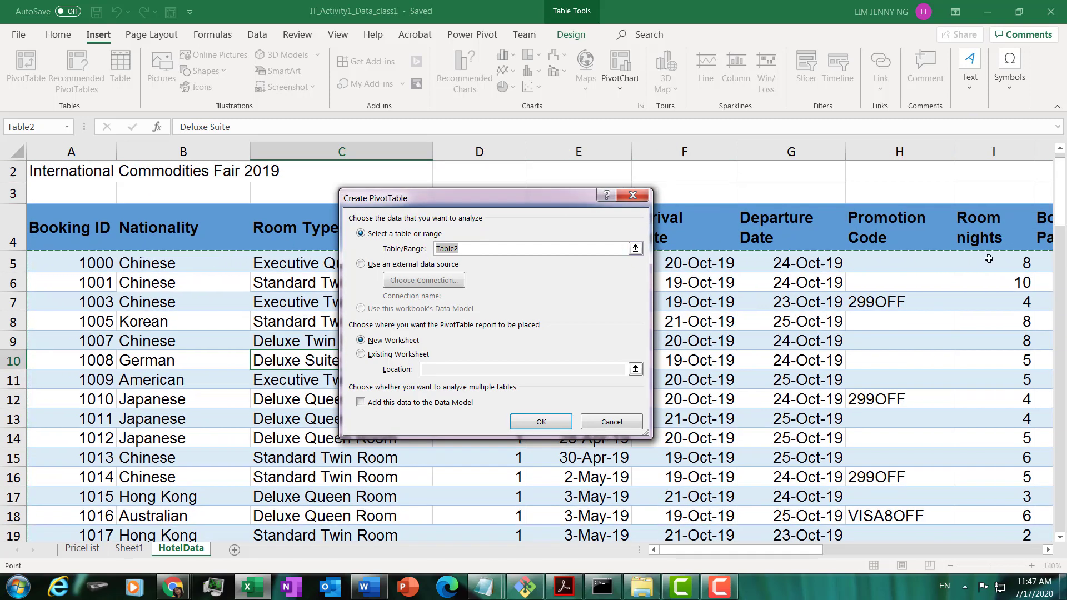
drag(800, 549, 973, 548)
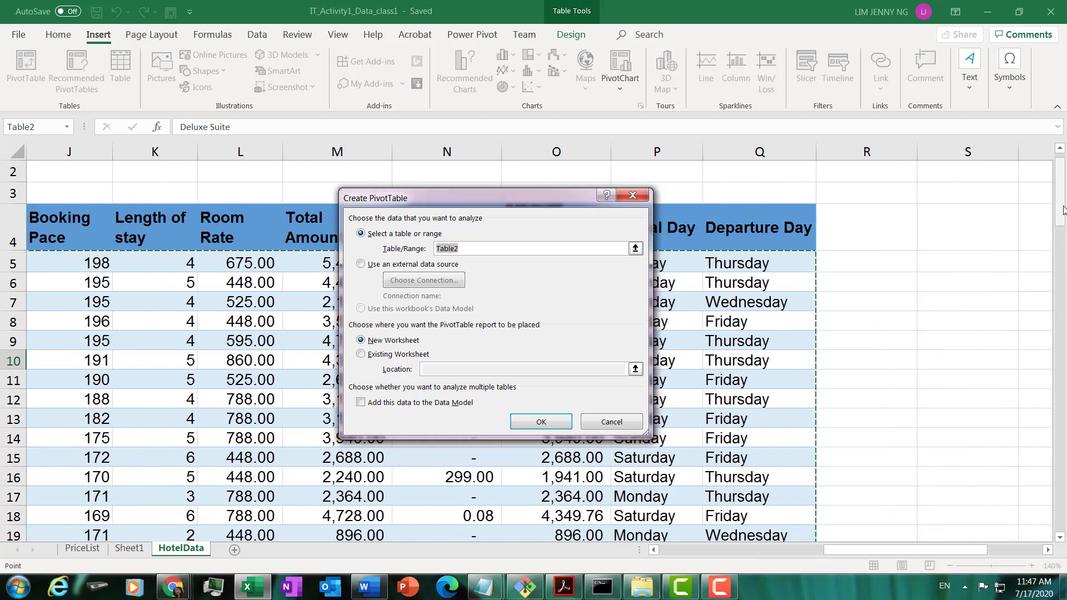
drag(1063, 206, 1063, 513)
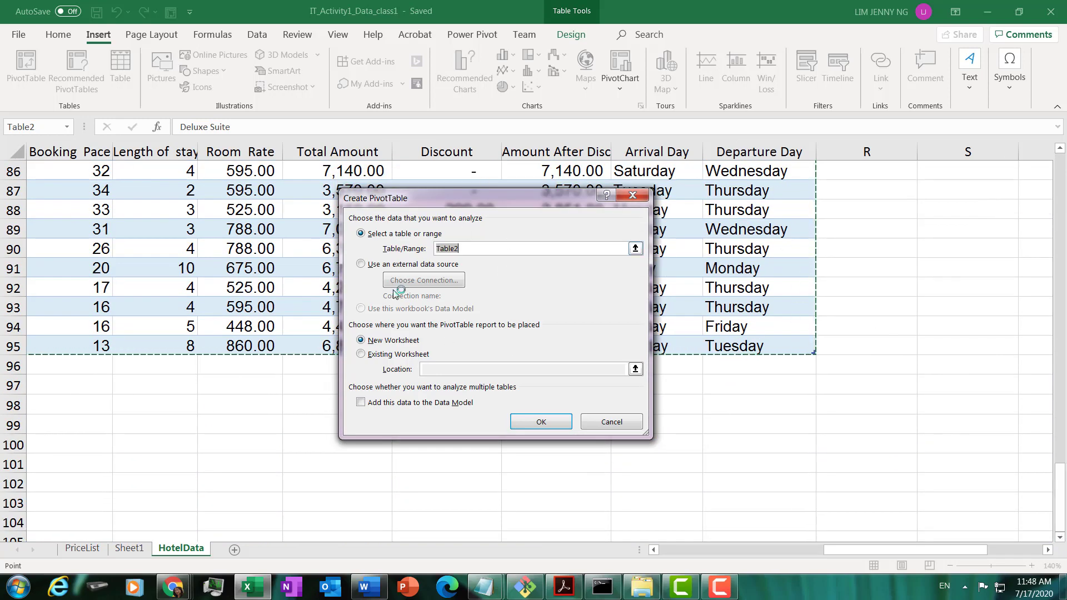
click(540, 422)
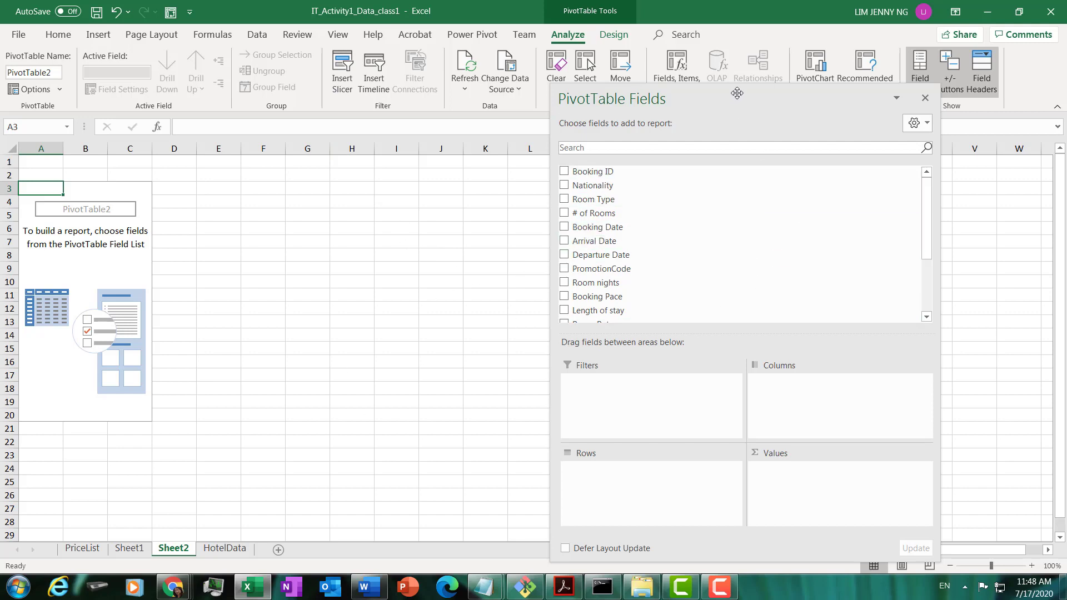
Add the Room Type field to the pivot table, try it in the columns, and return it to the rows
drag(737, 93, 700, 66)
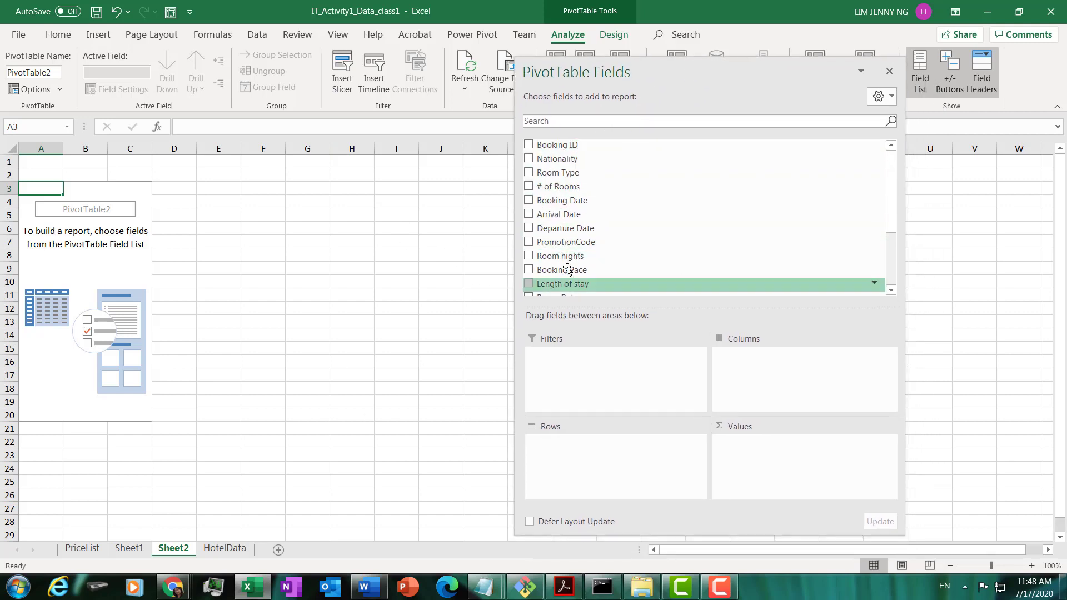
drag(891, 222, 919, 174)
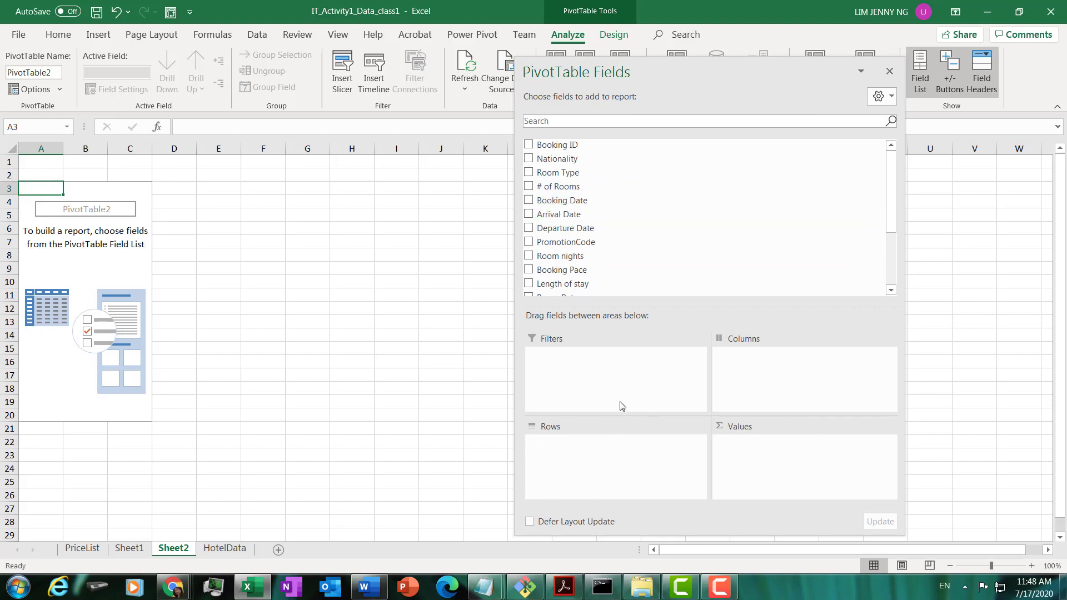
click(564, 587)
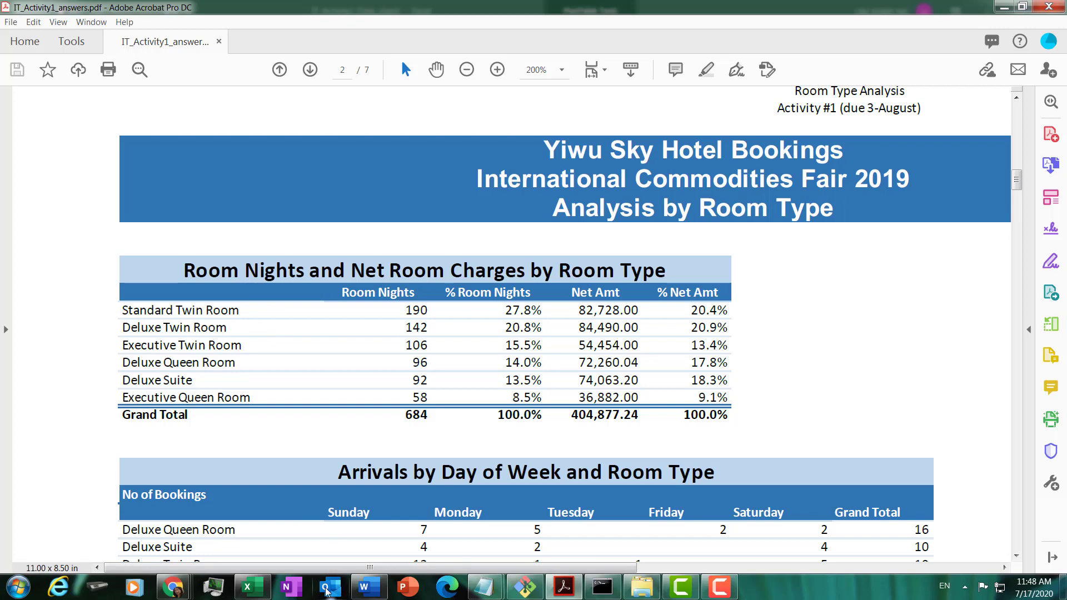
click(251, 587)
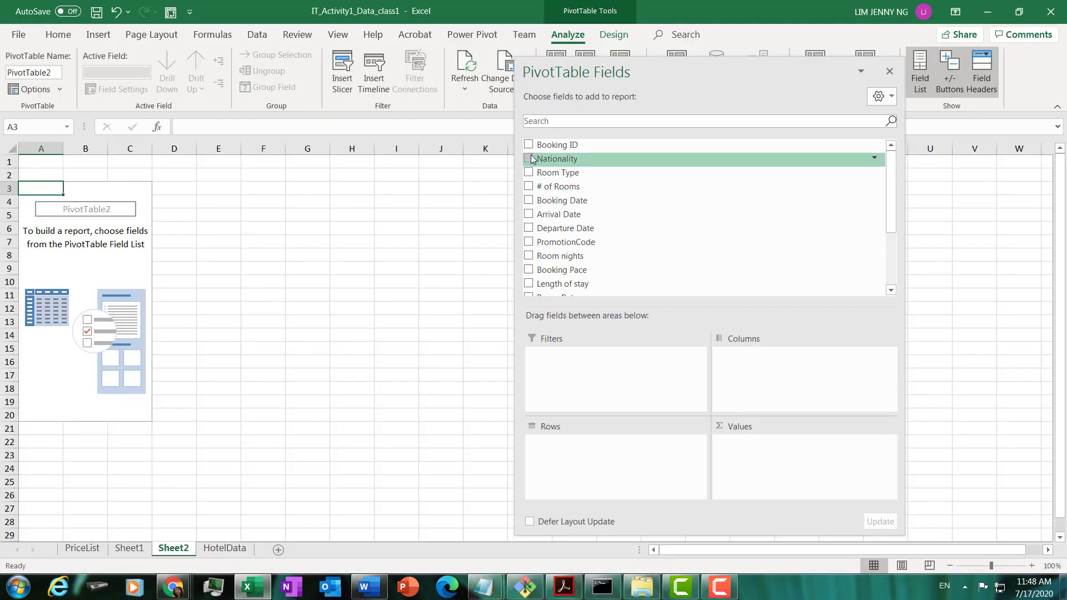
click(528, 174)
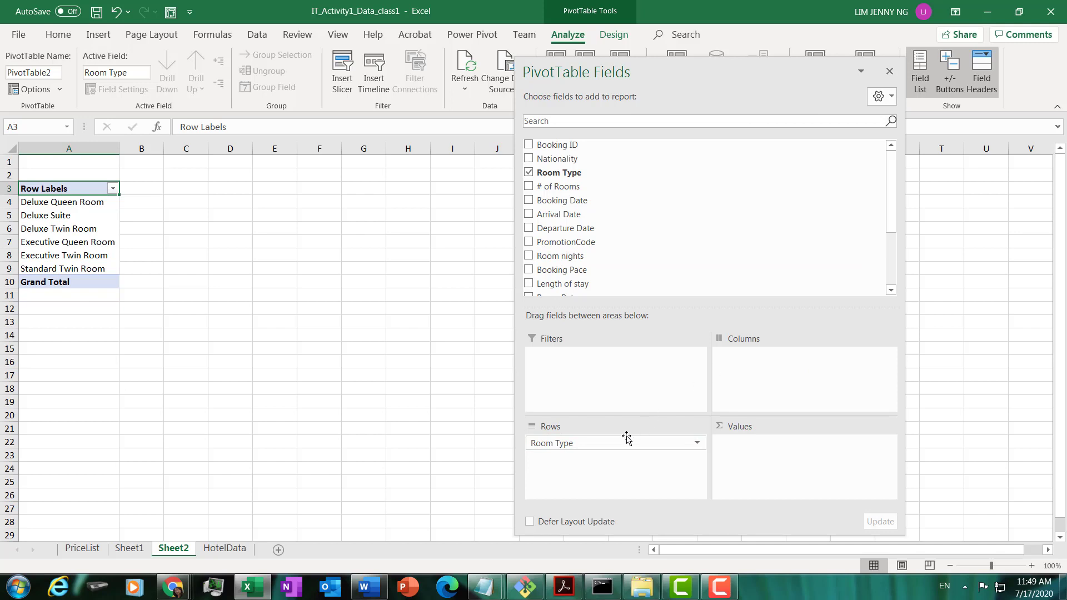
drag(588, 443, 747, 371)
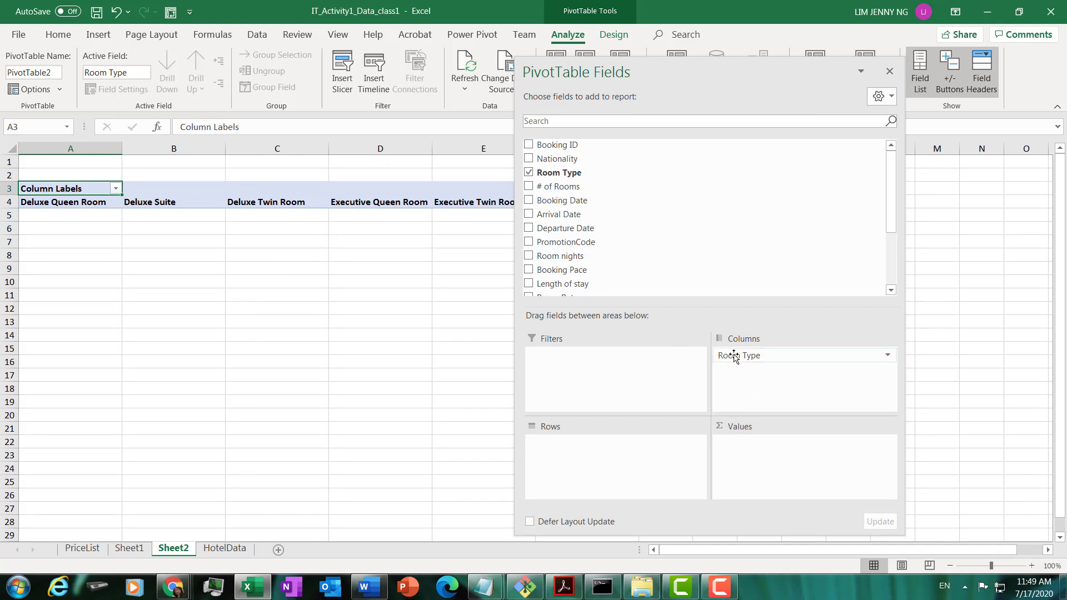
drag(731, 355, 613, 464)
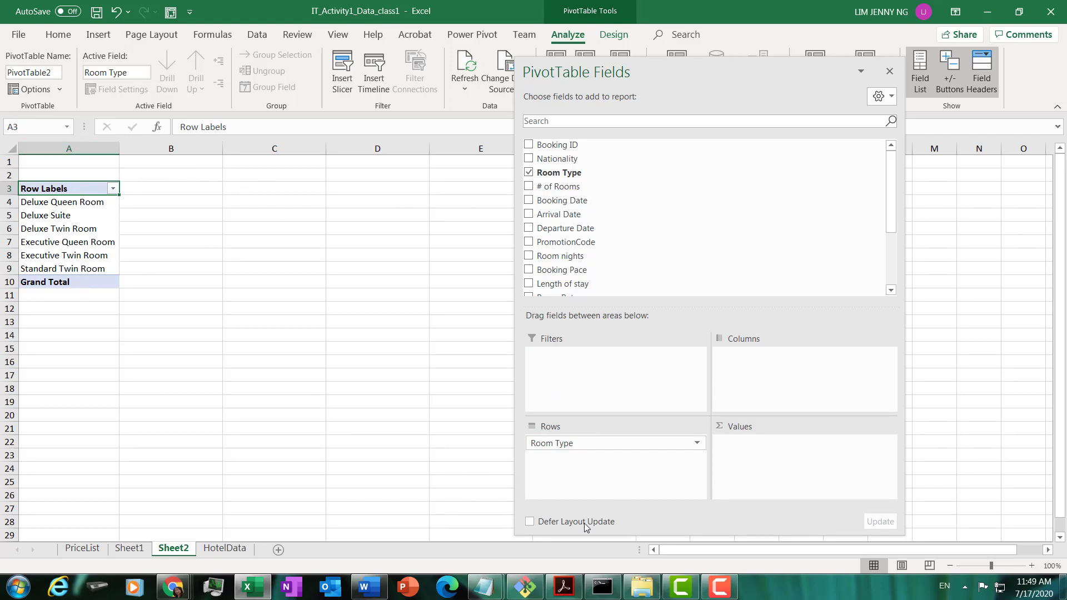
Check the first report table in Acrobat and add the Room nights field to the pivot table's values in Excel
click(563, 584)
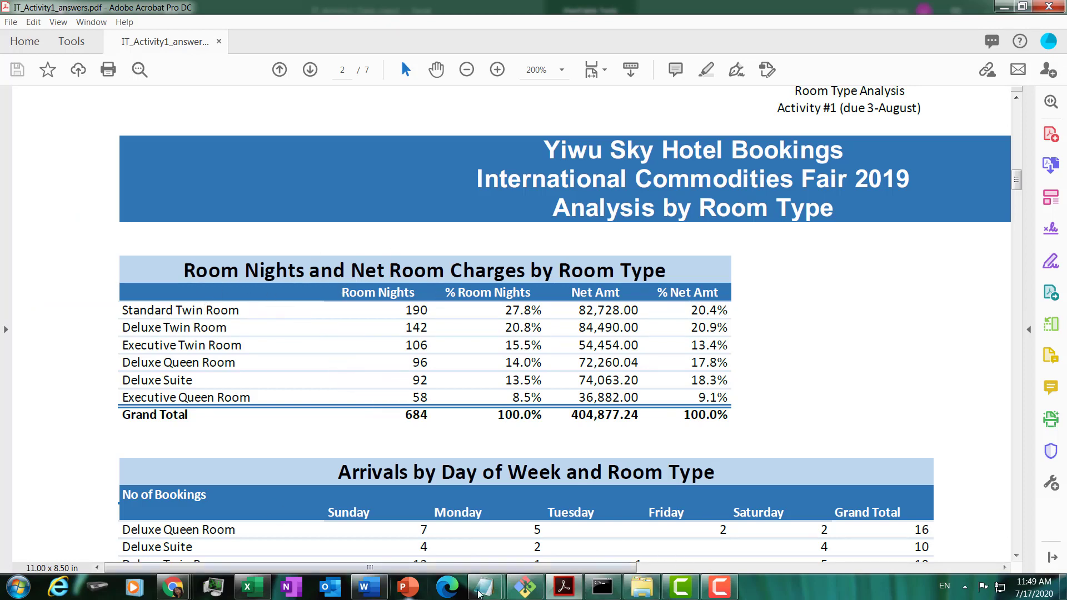
click(249, 587)
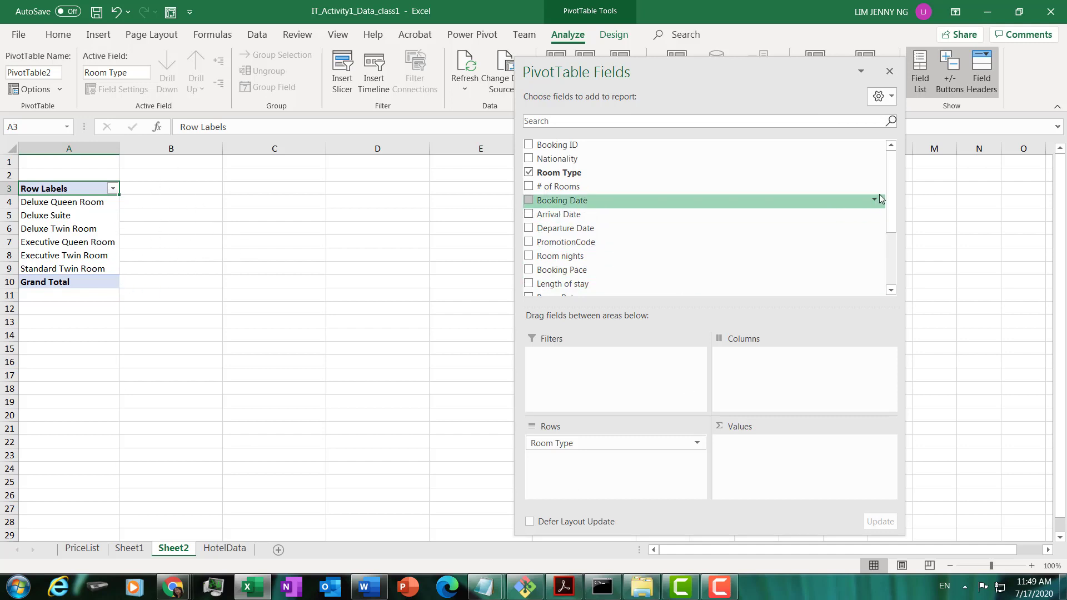
scroll(892, 217, down, 1)
scroll(892, 211, down, 1)
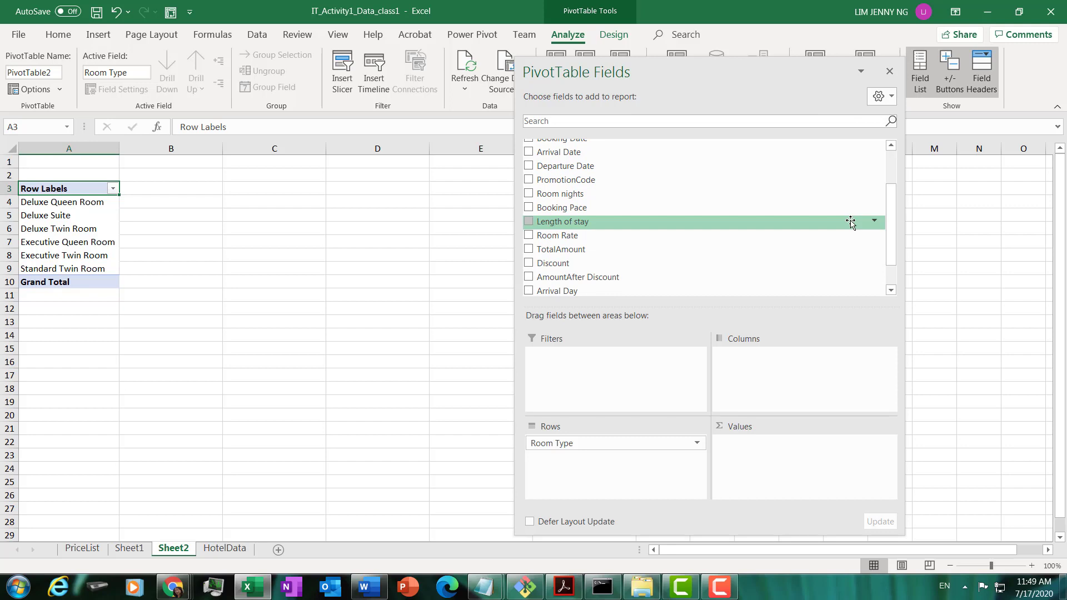
click(529, 193)
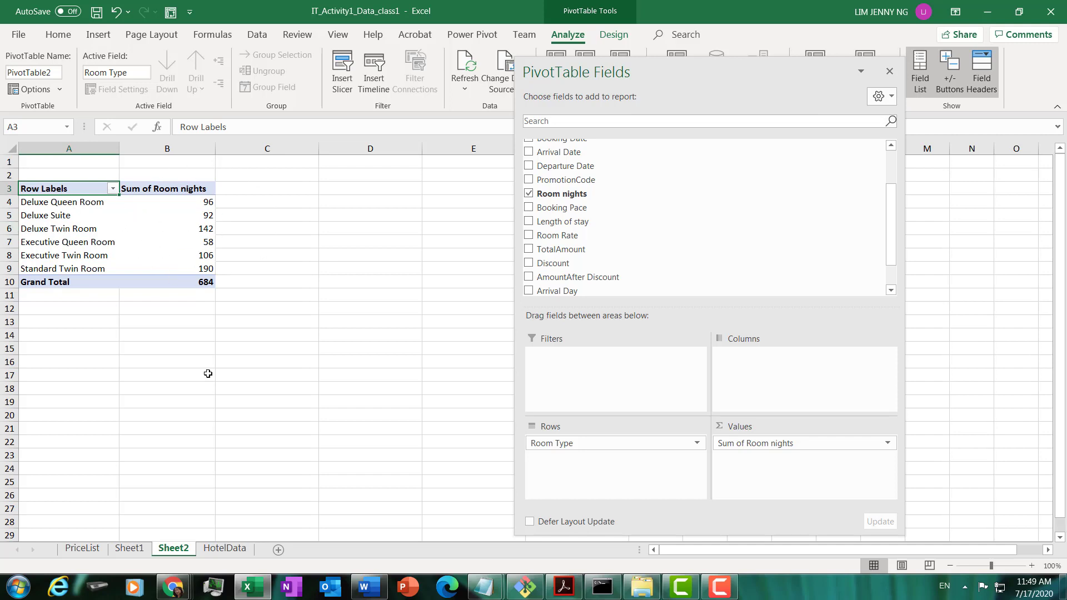
Recheck the first report table in Acrobat and add the Room nights field to the pivot table's values a second time in Excel
click(570, 584)
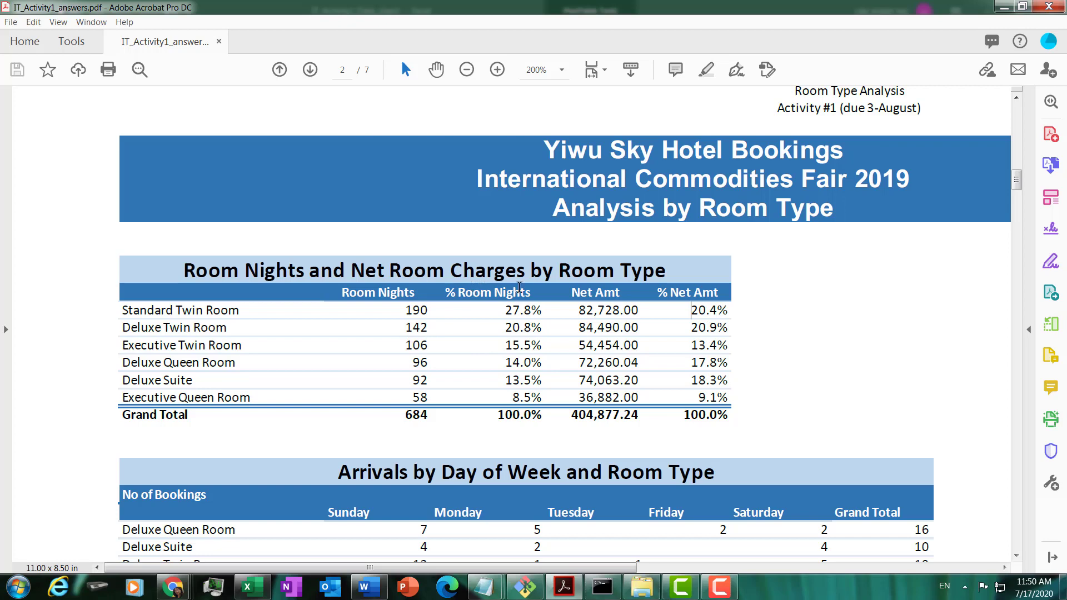
click(248, 587)
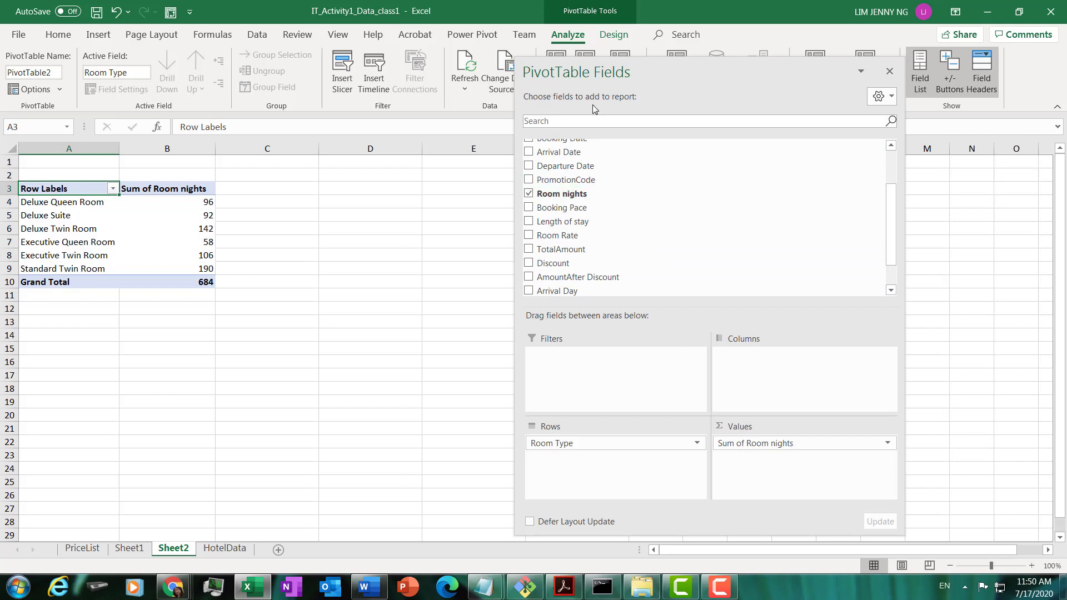
click(528, 194)
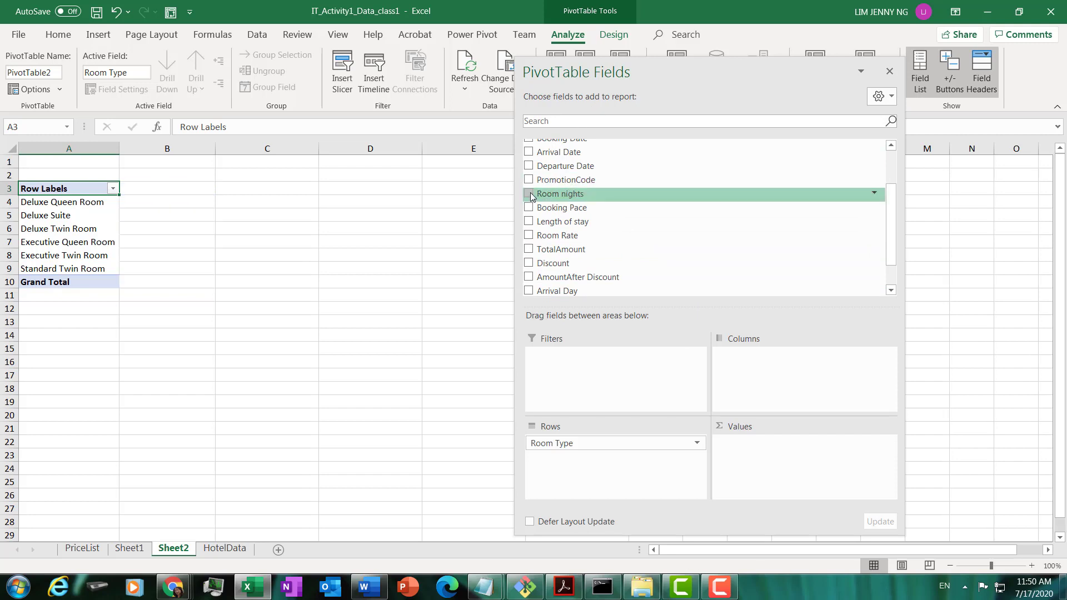
click(530, 193)
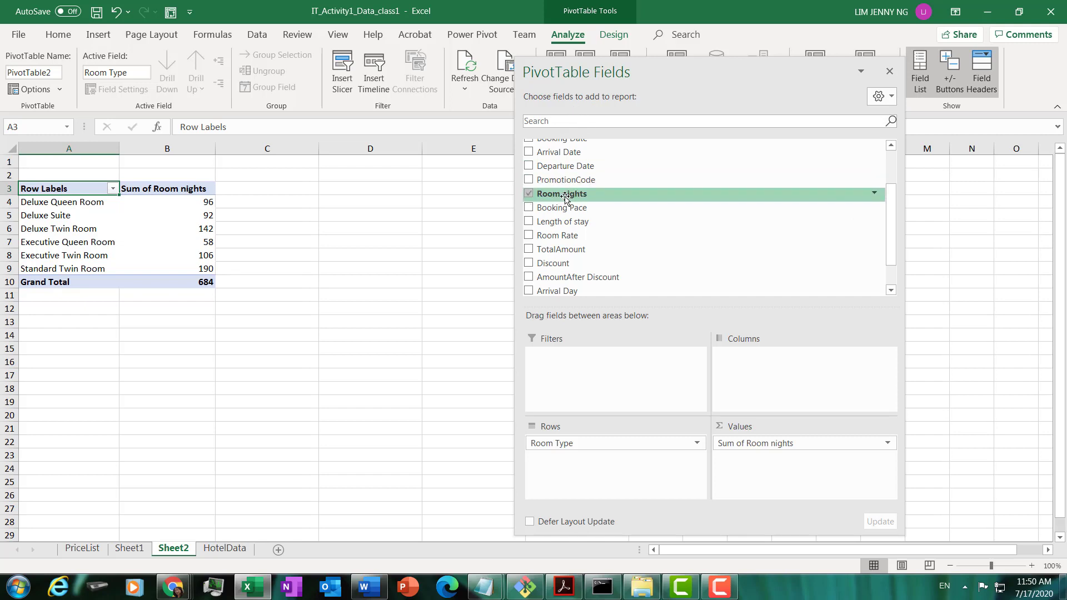
drag(565, 197, 754, 468)
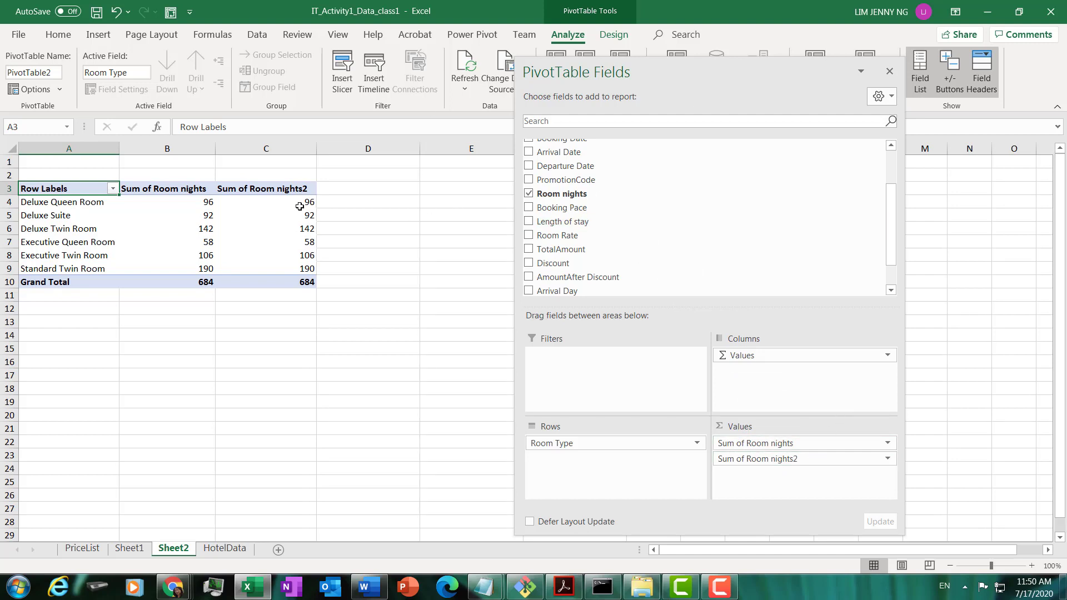
Show the second Room nights value column as % of Column Total
click(276, 204)
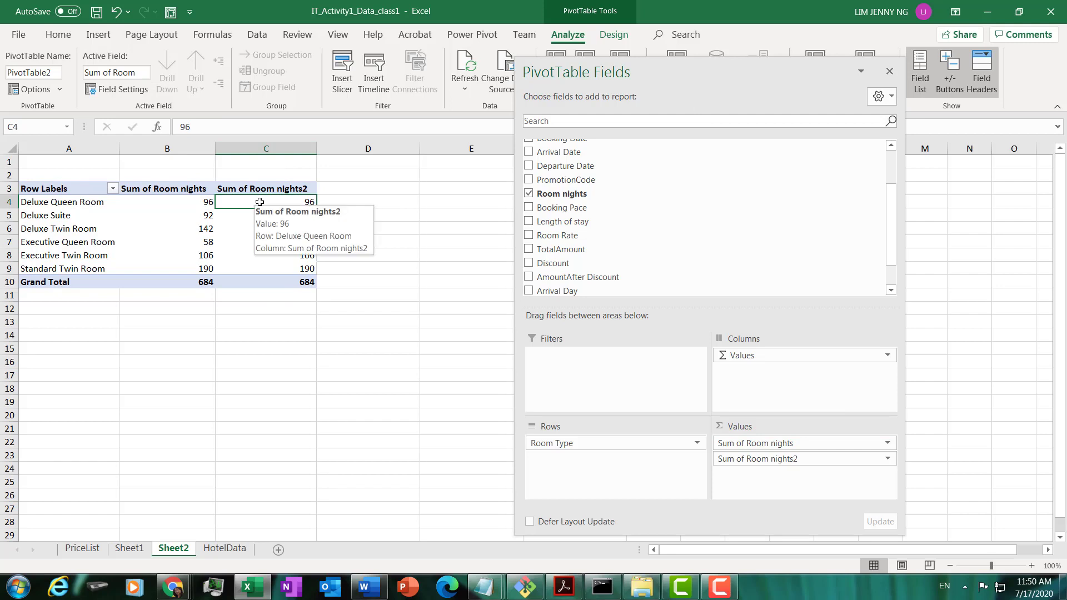
right_click(260, 204)
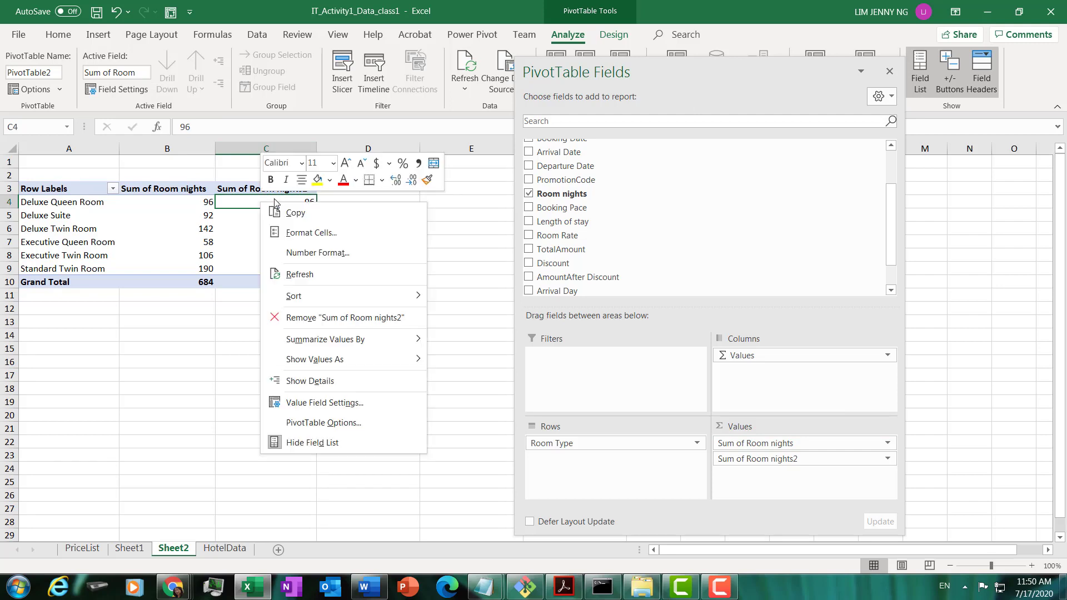
mouse_move(371, 359)
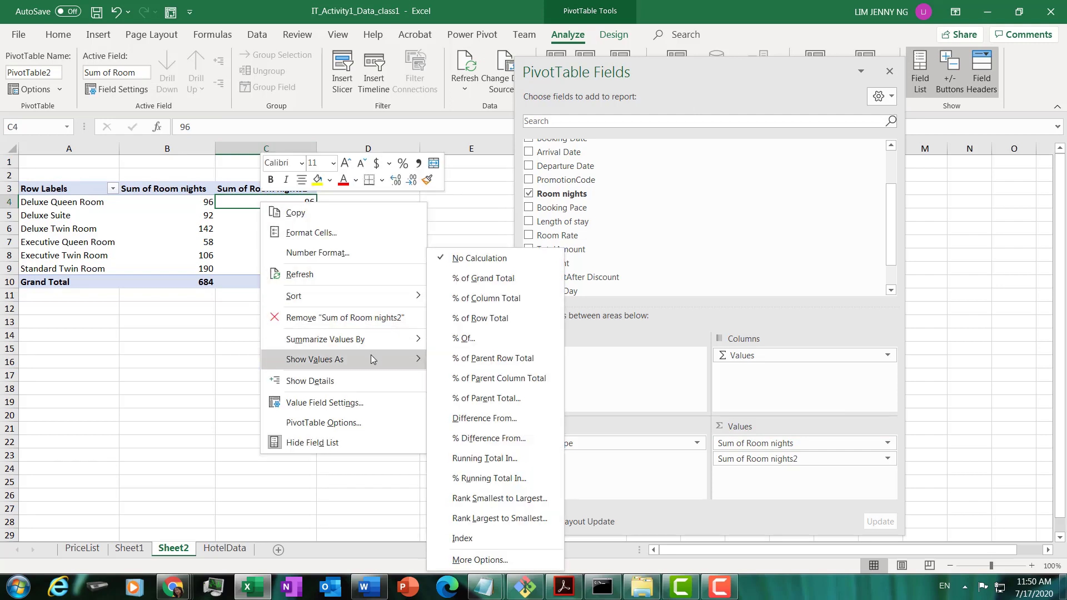
click(503, 302)
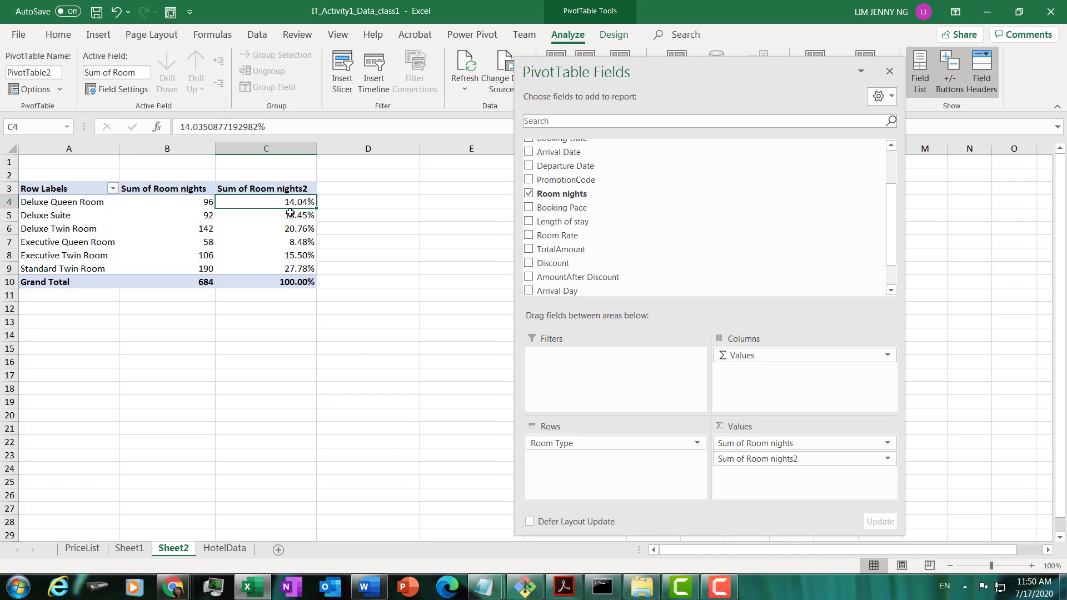
mouse_move(298, 201)
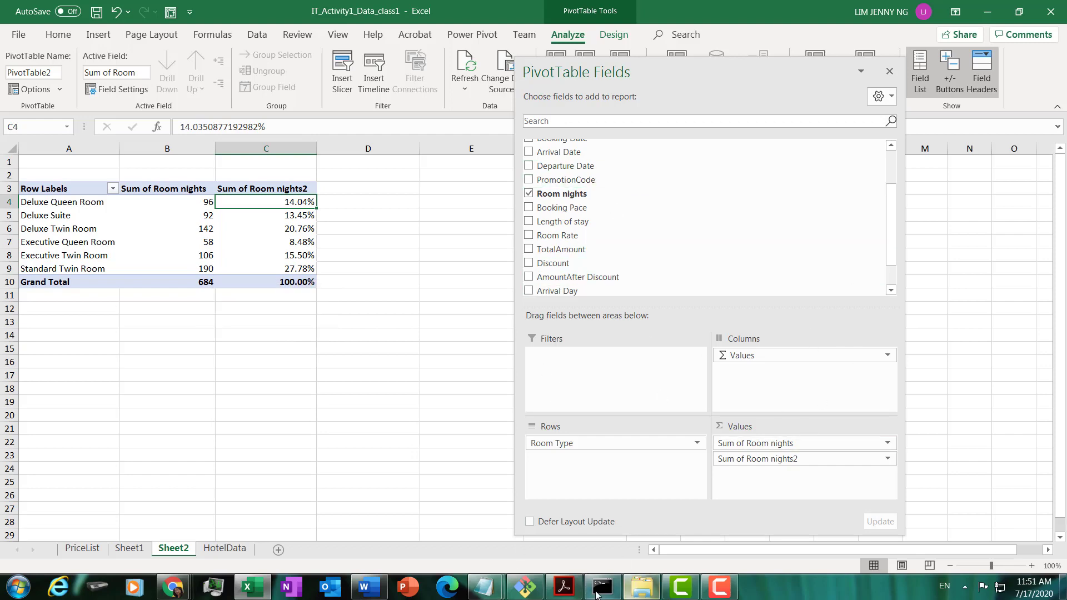
Check the net amount columns in Acrobat and add the AmountAfter Discount field twice to the pivot table's values in Excel
click(564, 588)
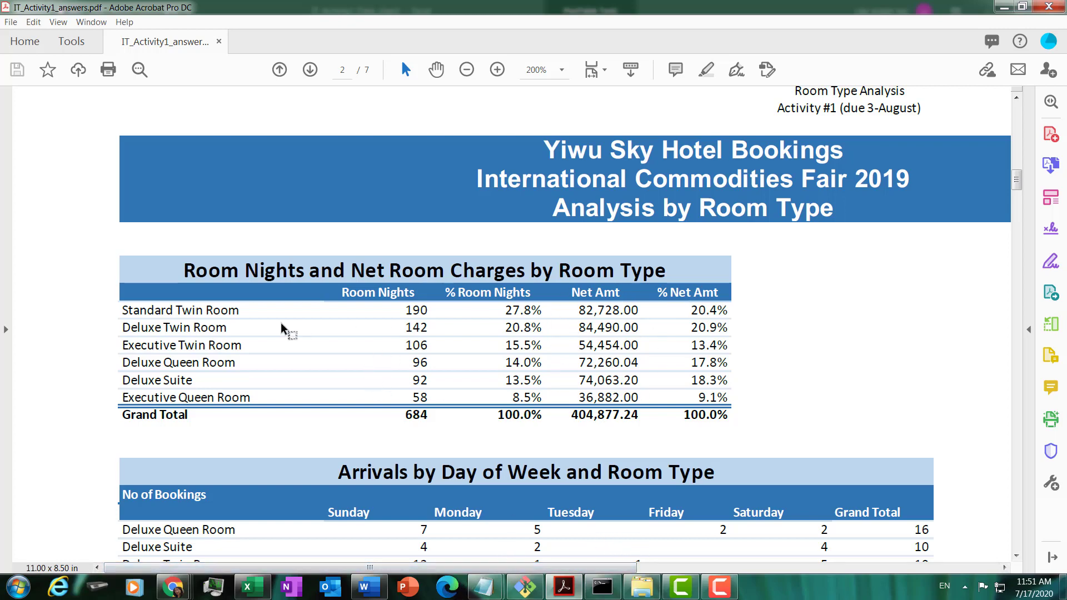
click(247, 583)
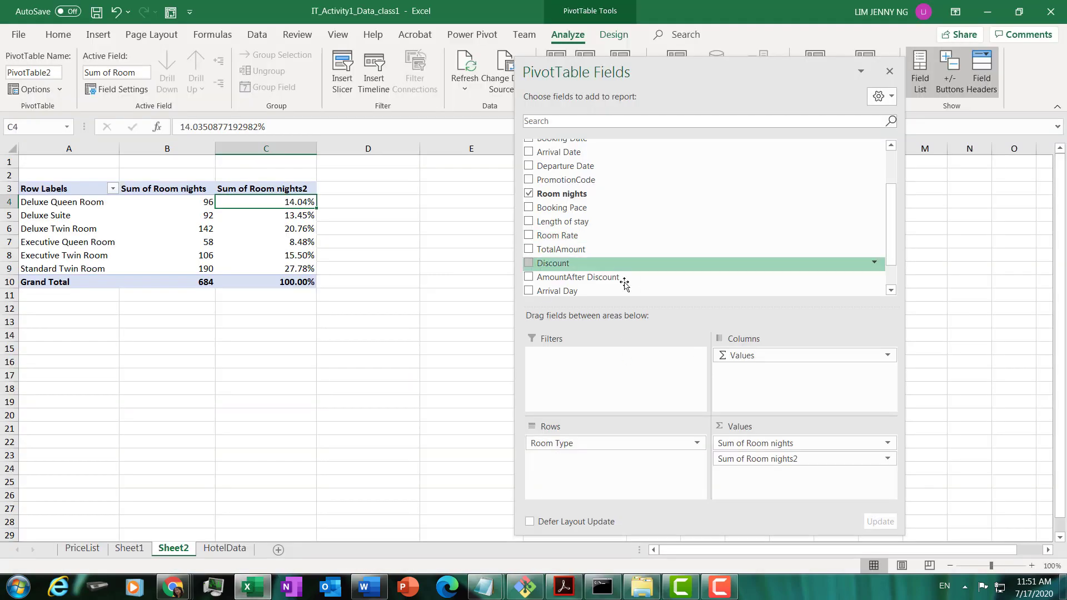
click(529, 276)
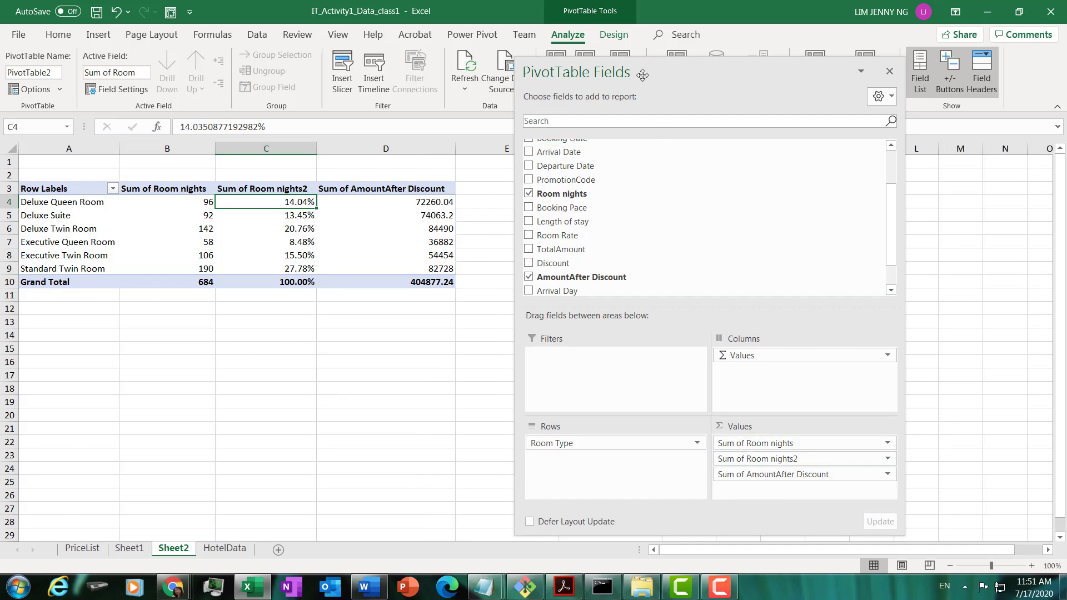
drag(648, 68, 748, 60)
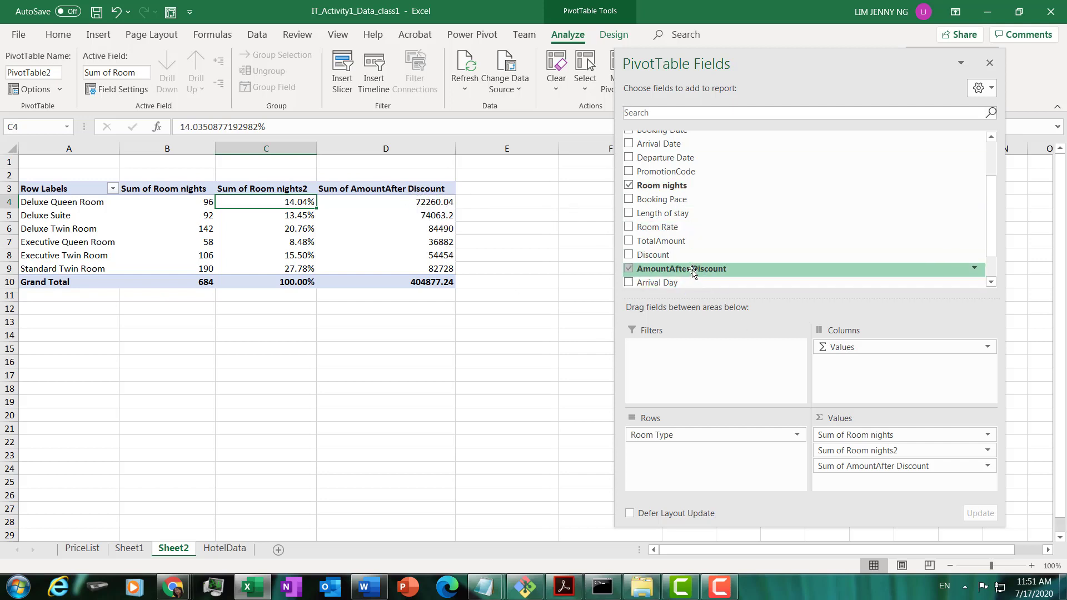
drag(692, 272, 880, 495)
drag(725, 57, 846, 65)
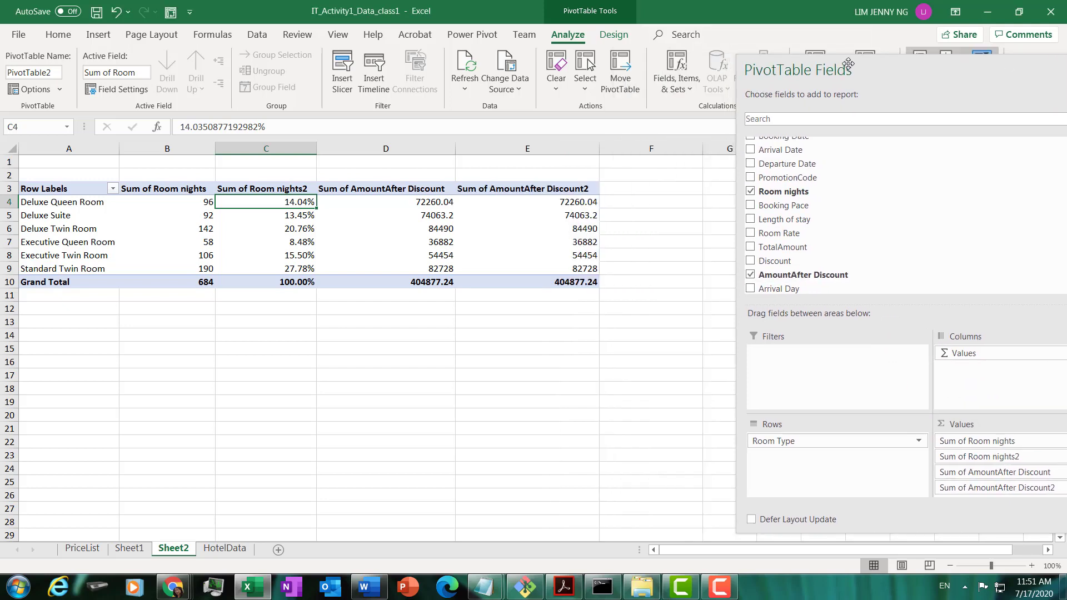
Show the second AmountAfter Discount value column as % of Column Total
click(540, 214)
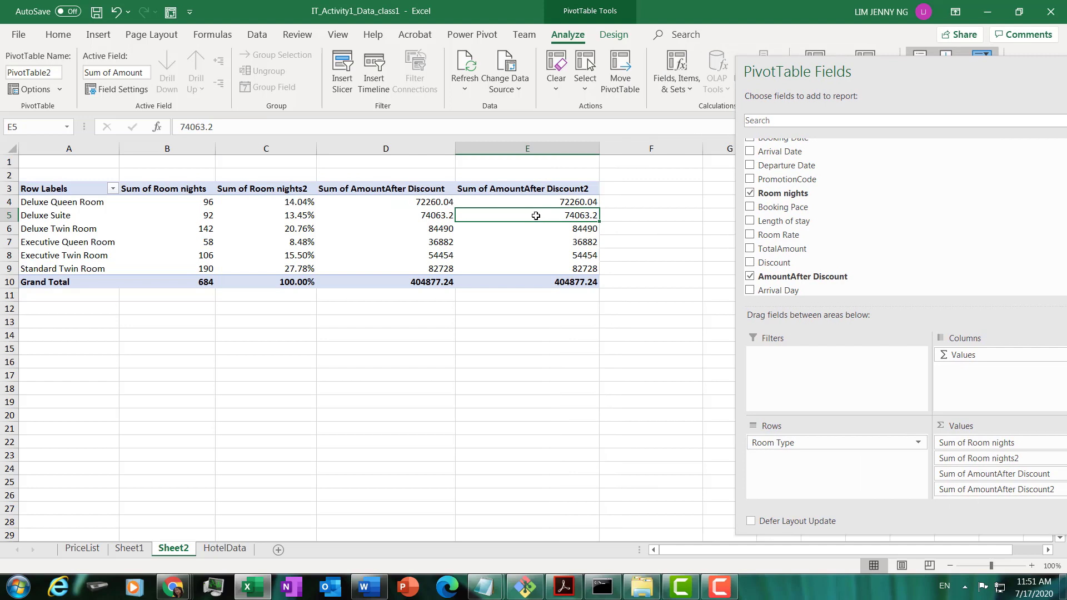
right_click(535, 217)
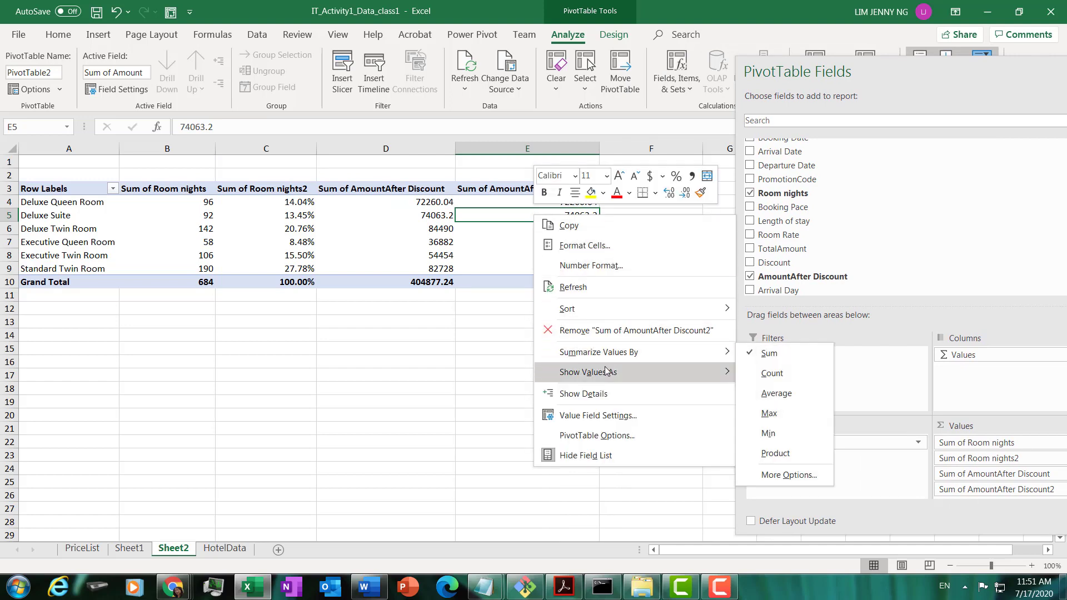
mouse_move(607, 373)
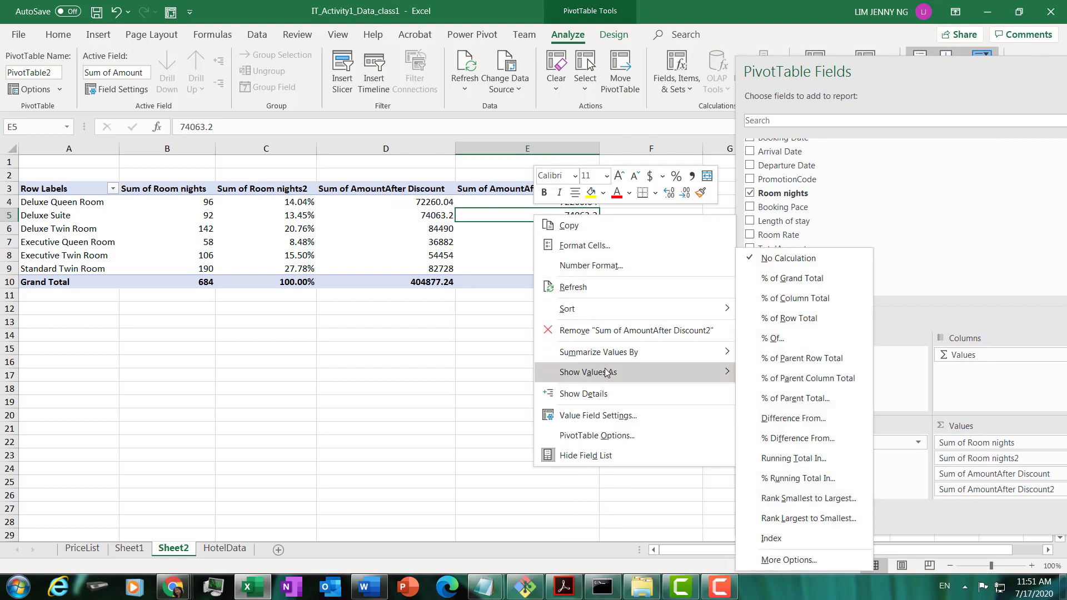
click(795, 300)
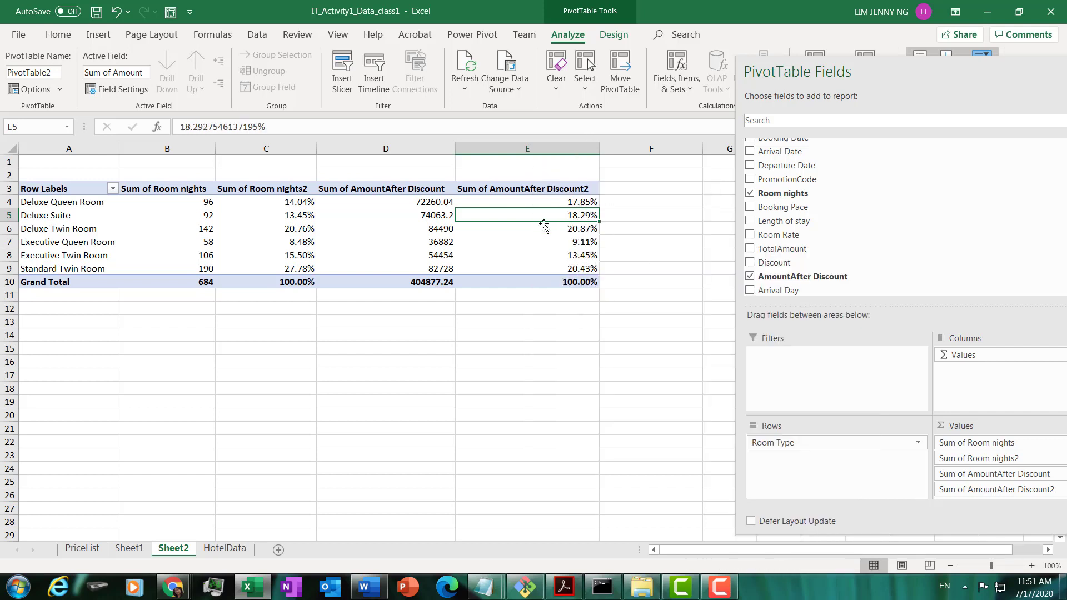
click(599, 149)
Check the report table's column headings in Acrobat and shorten the first value field's name to Room in Excel
click(565, 586)
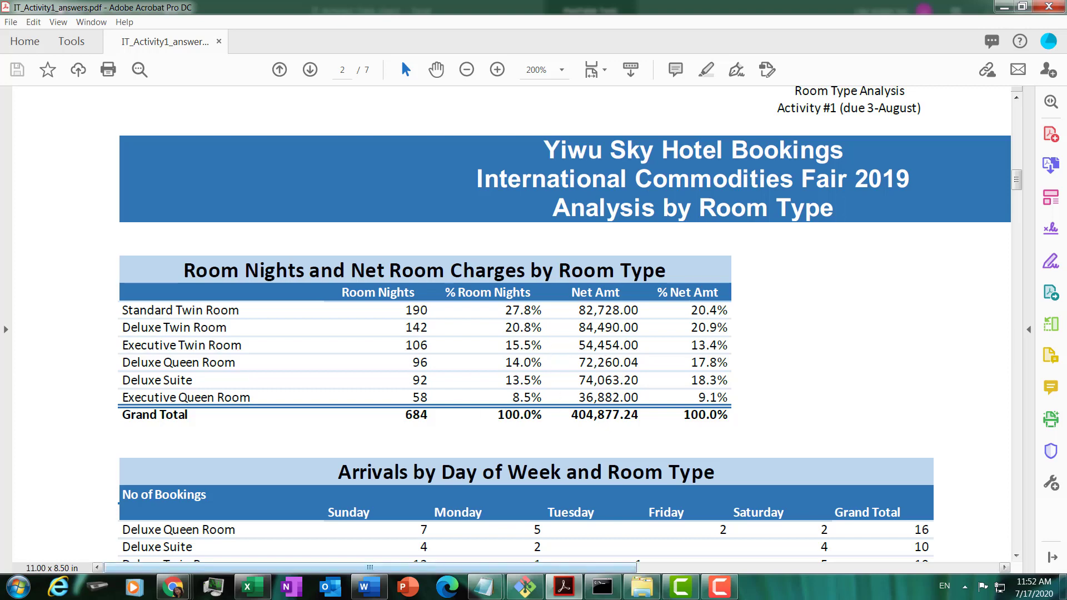
click(252, 588)
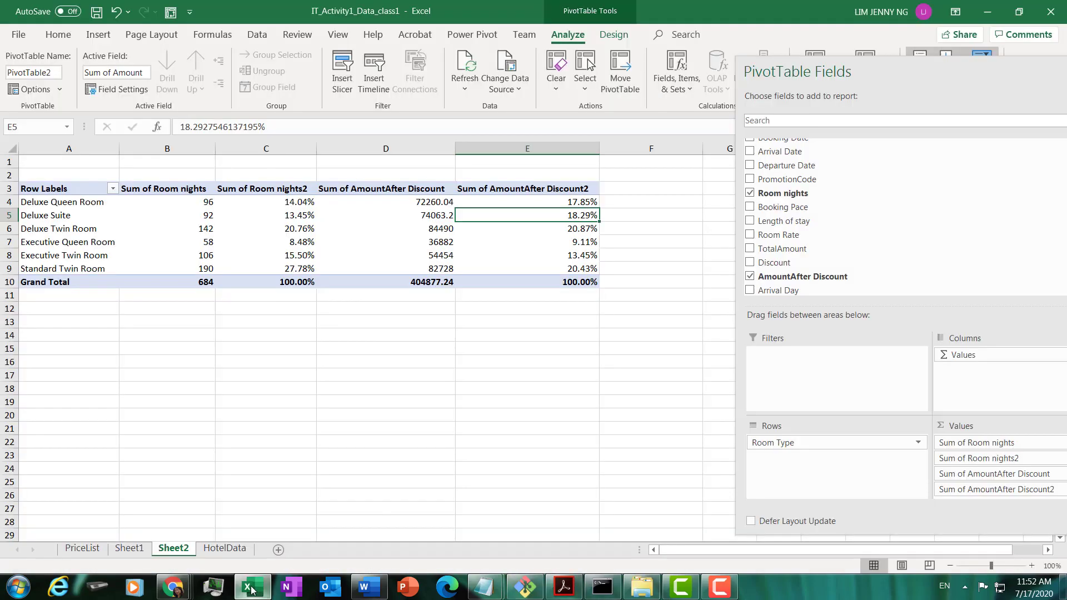
click(178, 183)
click(191, 190)
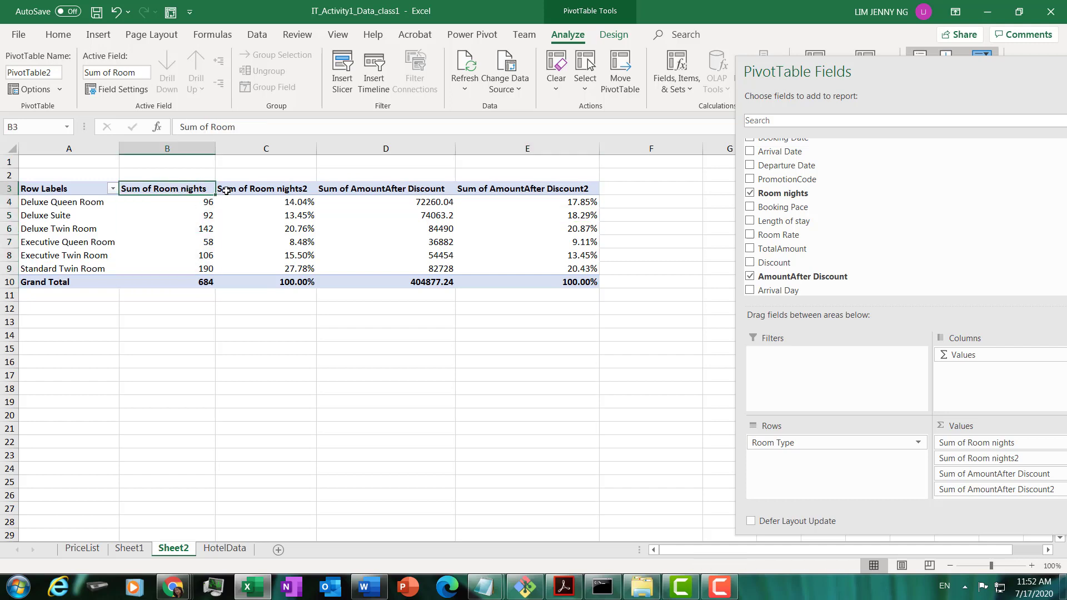
click(256, 185)
click(264, 190)
click(190, 189)
click(138, 77)
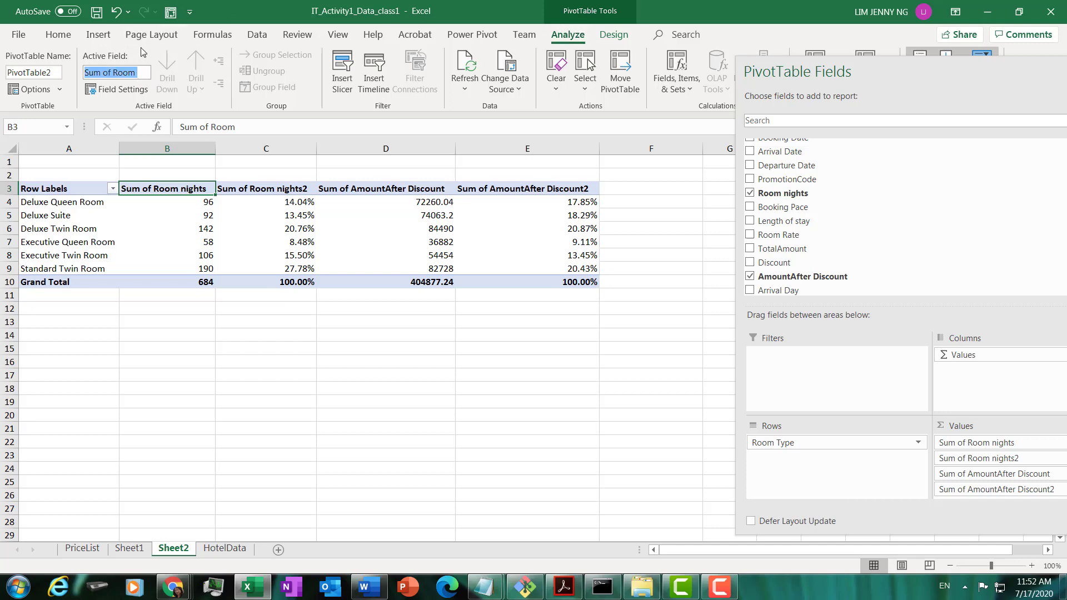
click(104, 70)
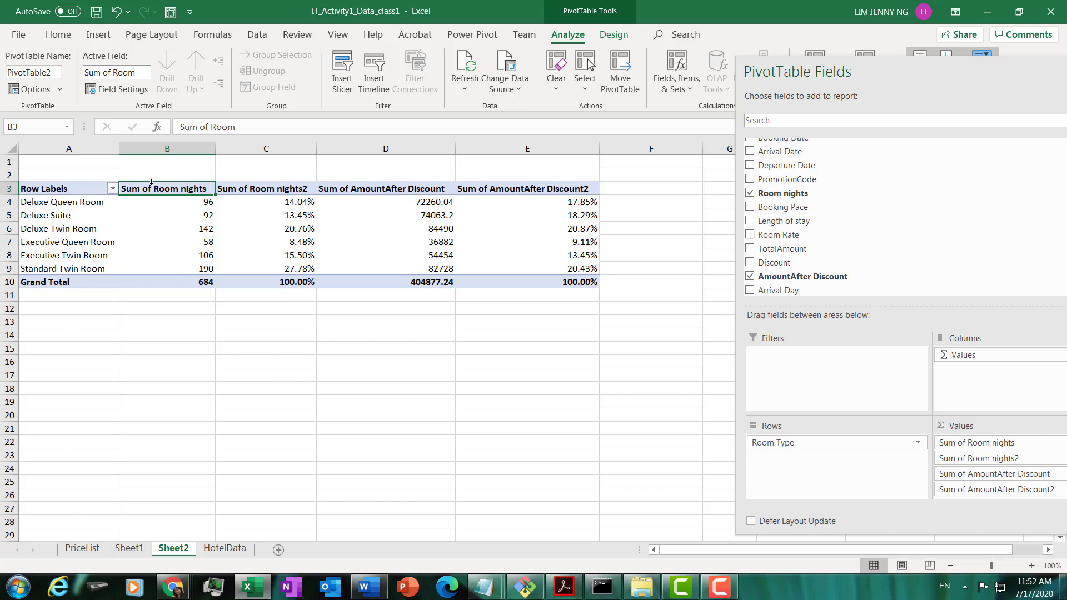
drag(115, 72, 83, 72)
key(BackSpace)
key(Return)
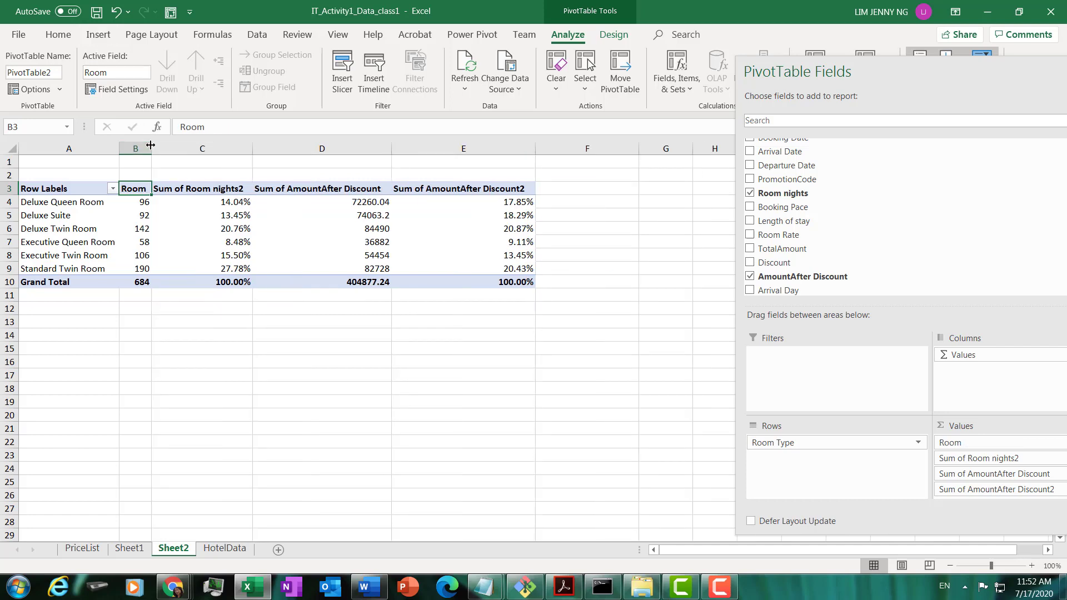
Complete the first value field's name as Room nights and widen column B to about 11.6
drag(152, 148, 188, 148)
click(151, 183)
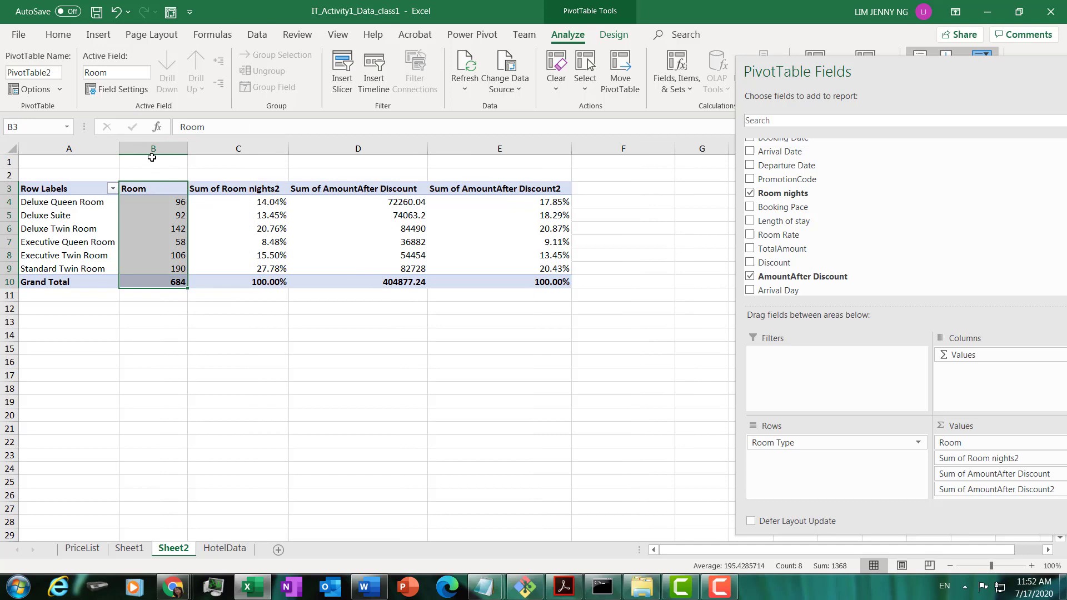
drag(85, 73, 116, 73)
double_click(120, 72)
click(127, 70)
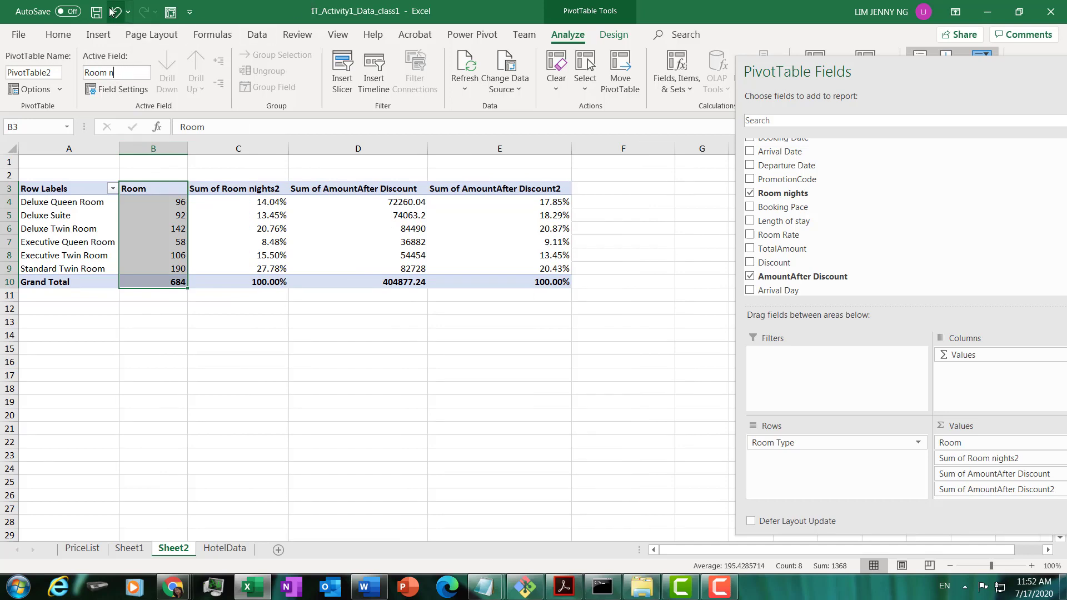
text(nights)
key(Return)
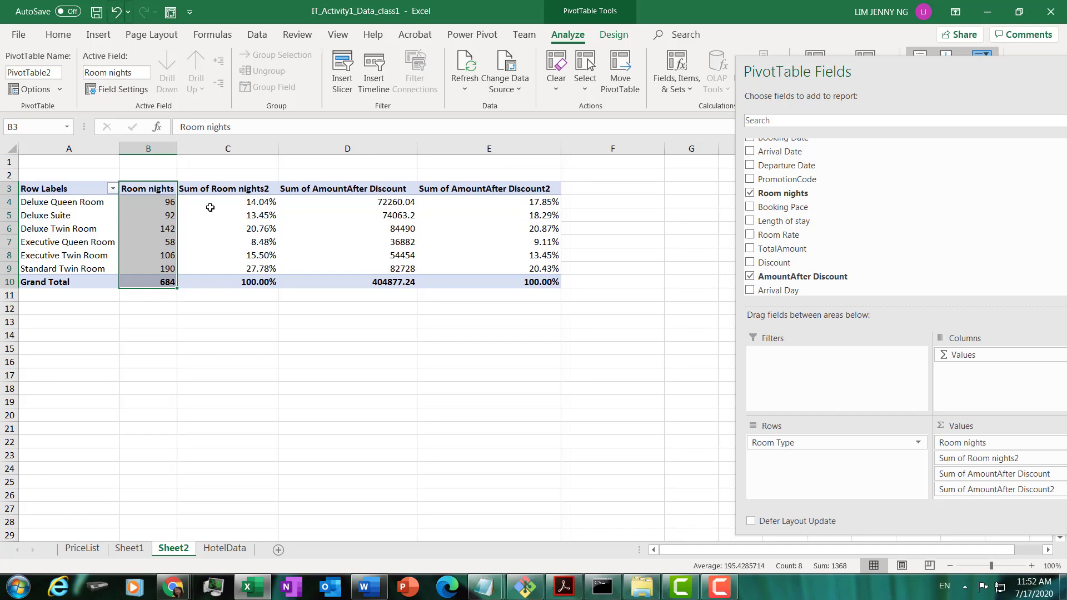
drag(177, 150, 181, 150)
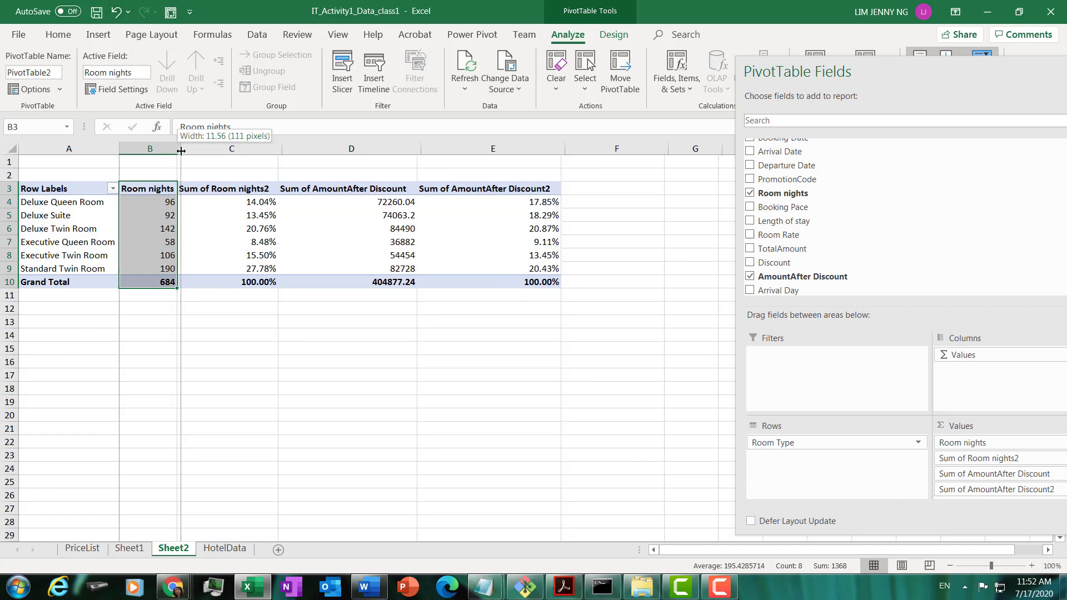
Rename the second Room nights value field as % Room Nights and widen column B slightly
click(210, 189)
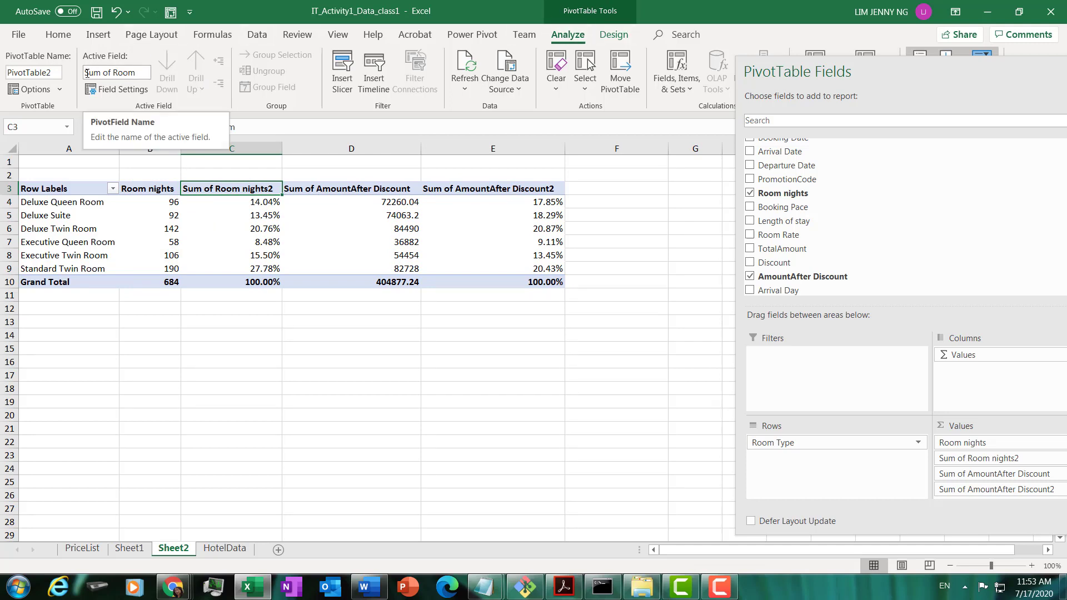
drag(86, 73, 141, 79)
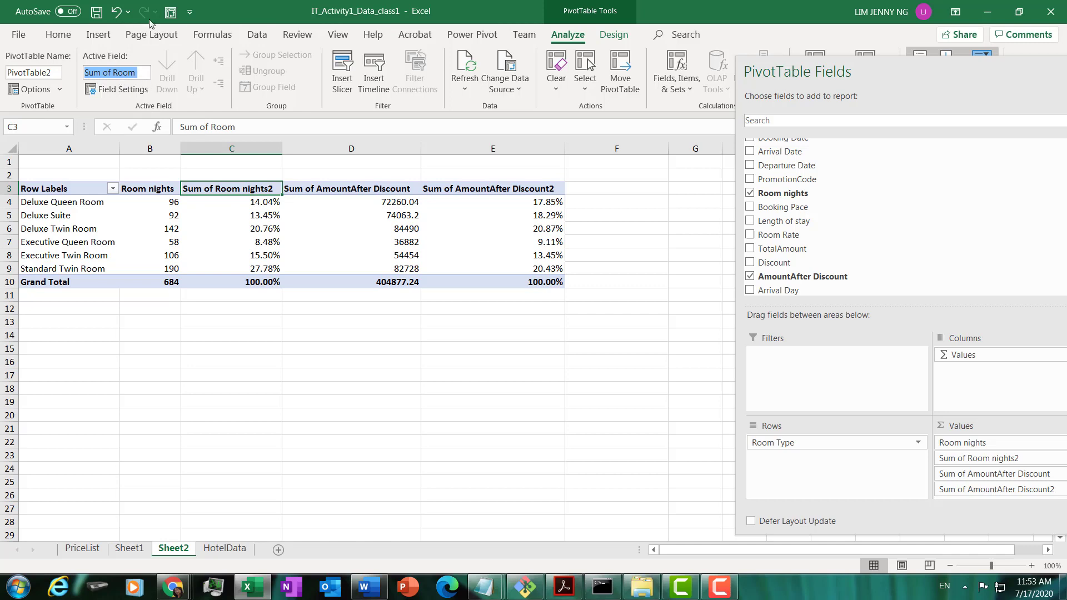
key(BackSpace)
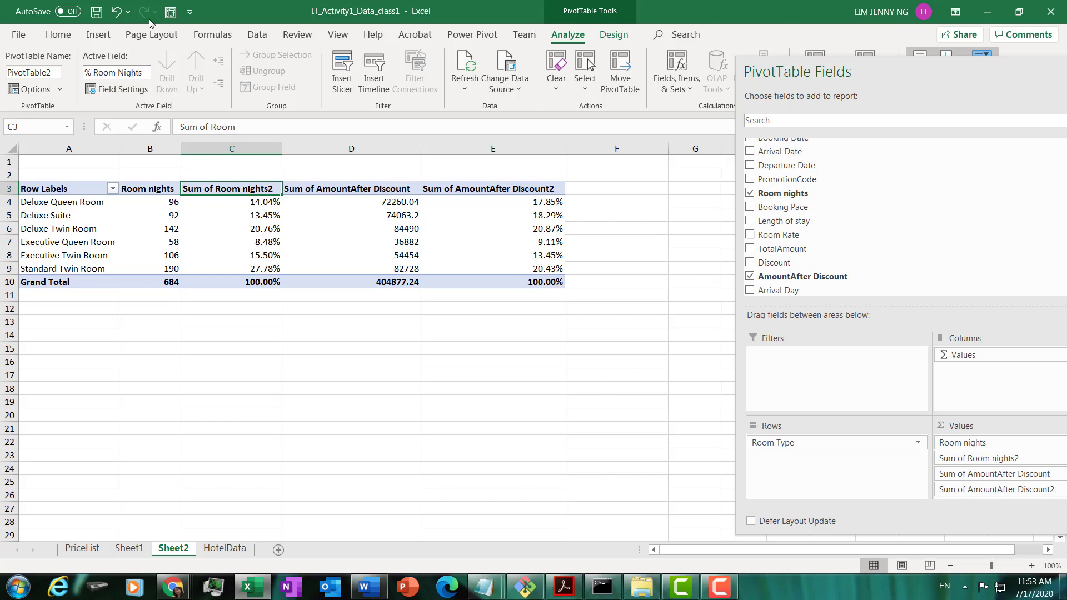
key(Return)
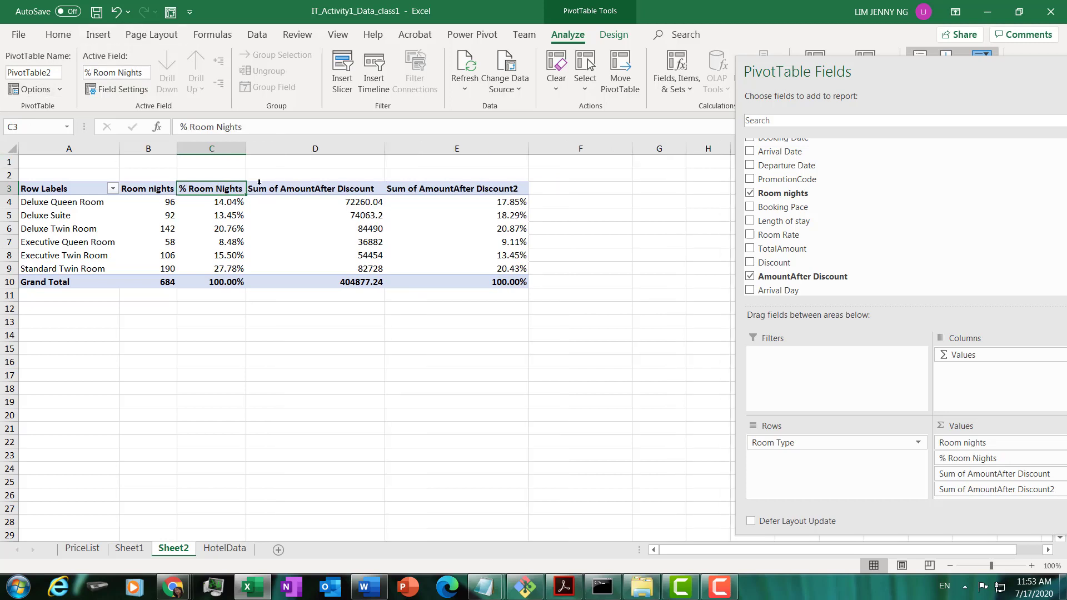
drag(174, 150, 184, 150)
Reduce the % Room Nights values, including the grand total, to one decimal place
drag(216, 205, 224, 281)
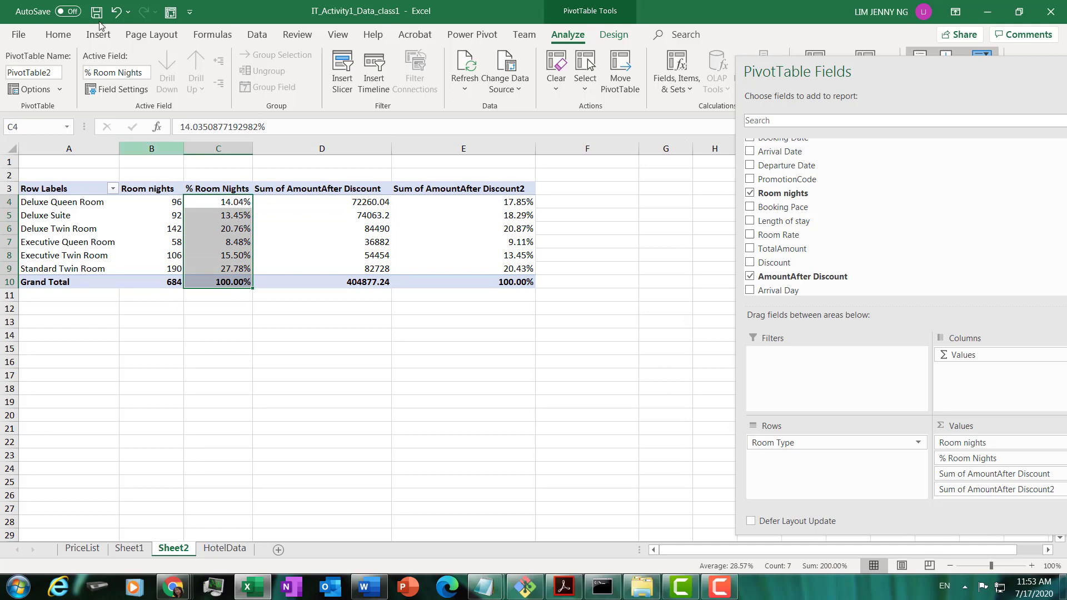
click(58, 35)
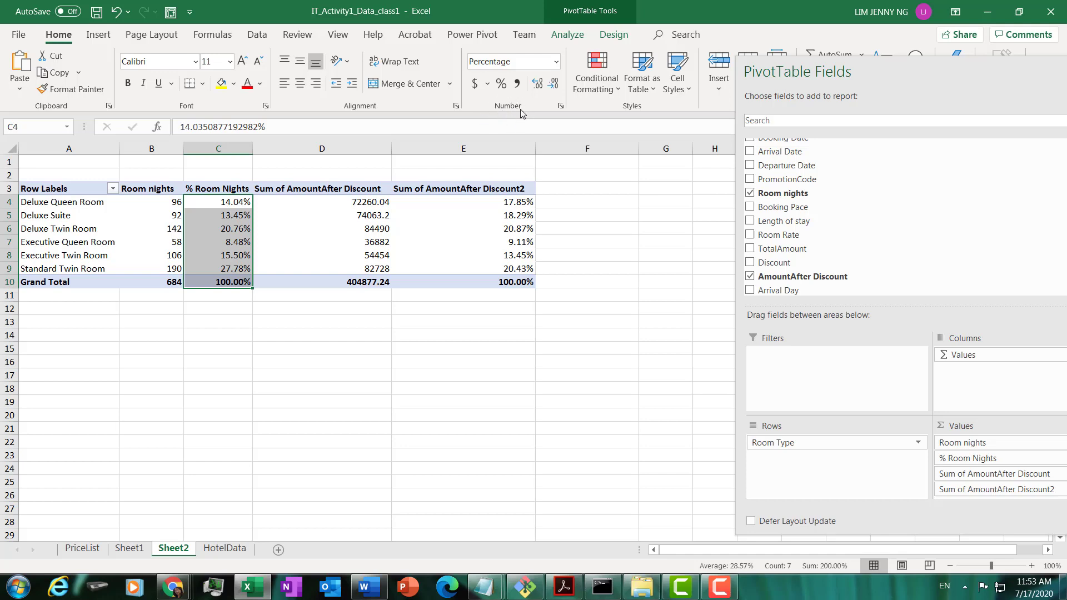
click(554, 85)
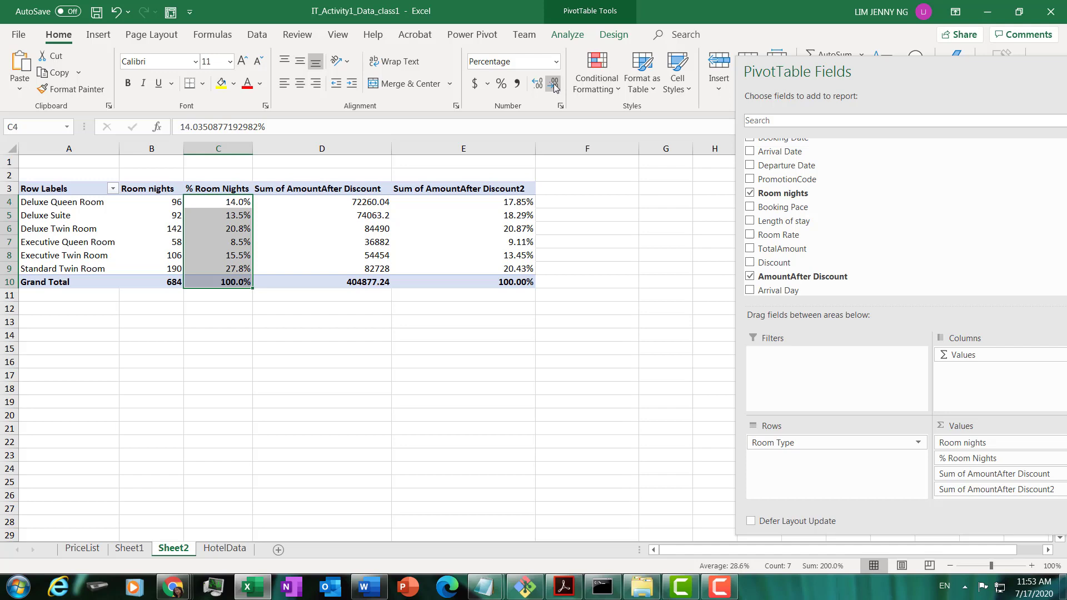
click(554, 85)
click(537, 84)
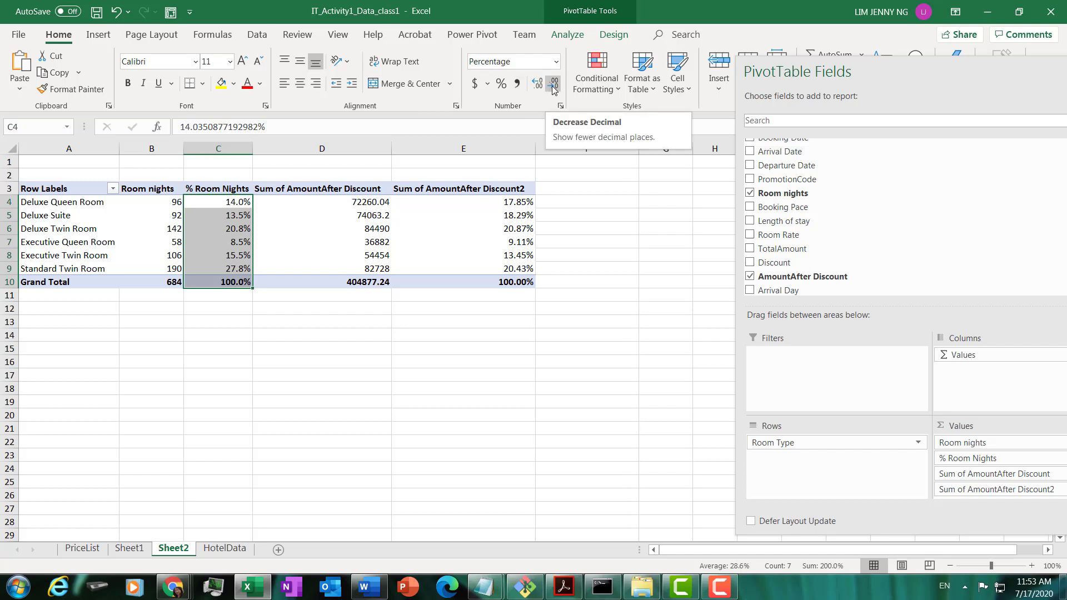
click(244, 184)
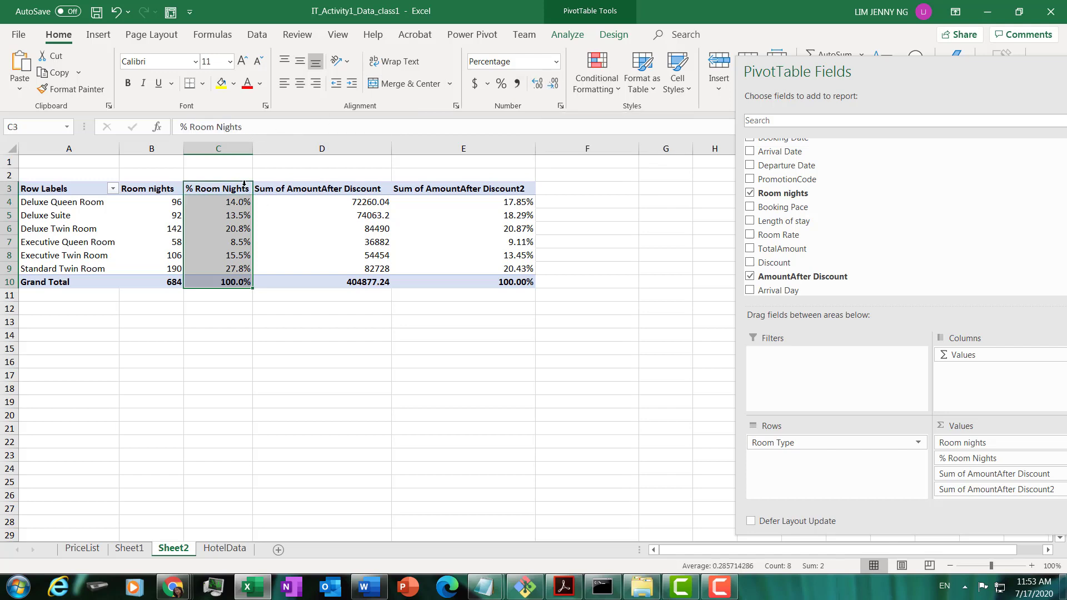
Rename the Sum of AmountAfter Discount value field as Net Amt and narrow column D to fit
click(314, 190)
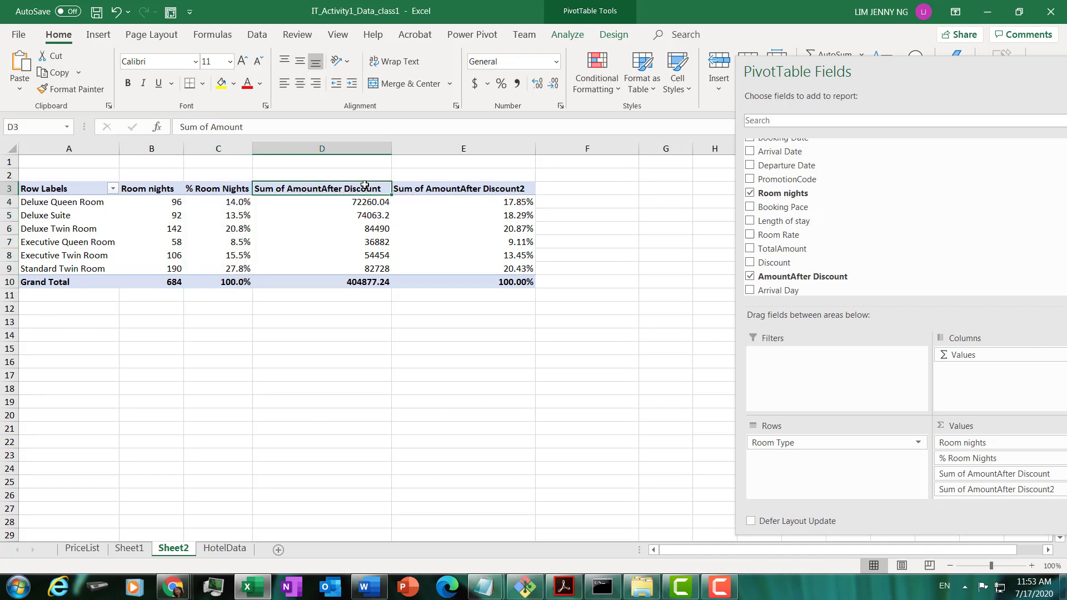
text(Net Amt)
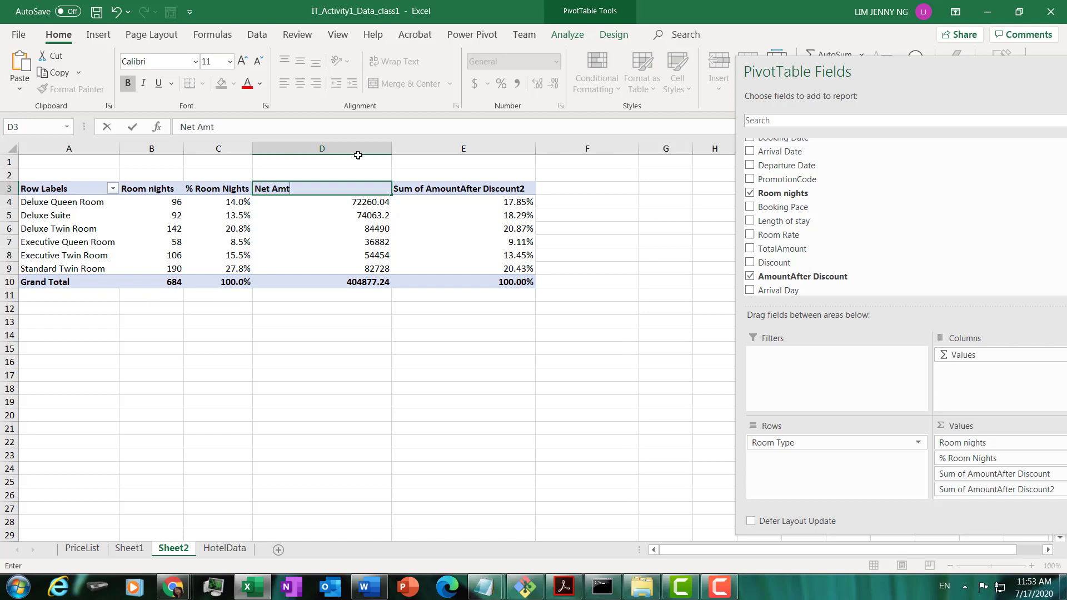
key(Return)
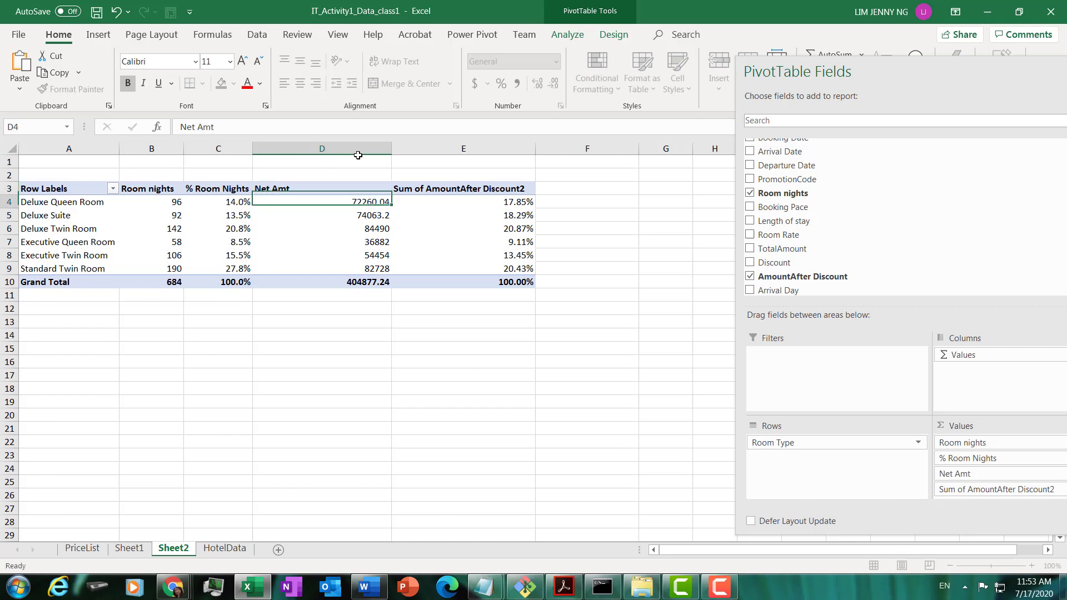
drag(392, 146, 330, 147)
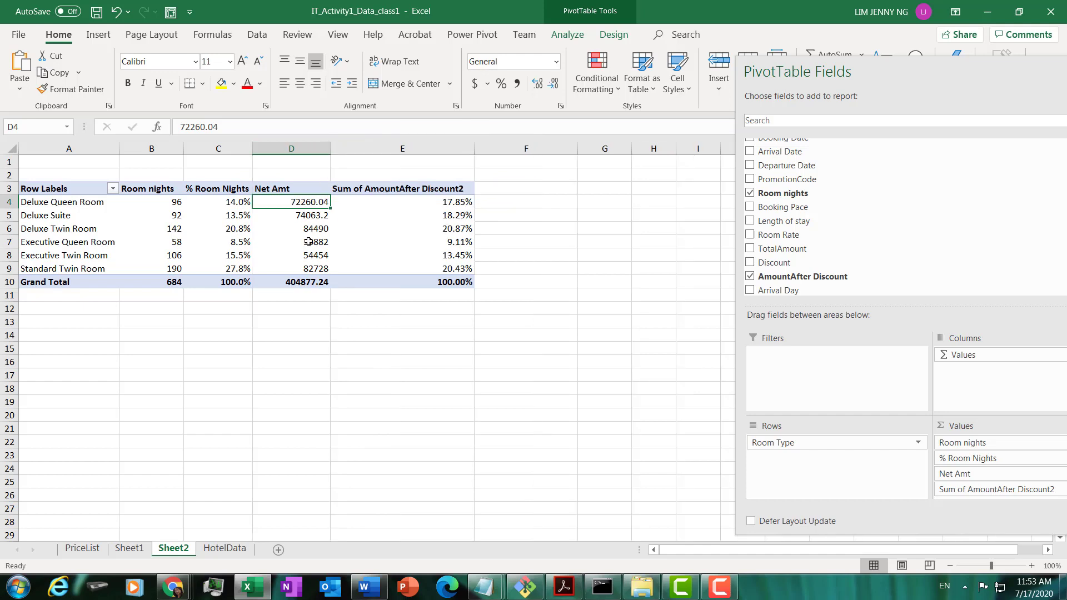
Apply the comma number style to the Net Amt values including the grand total, and widen column C slightly
drag(299, 203, 299, 281)
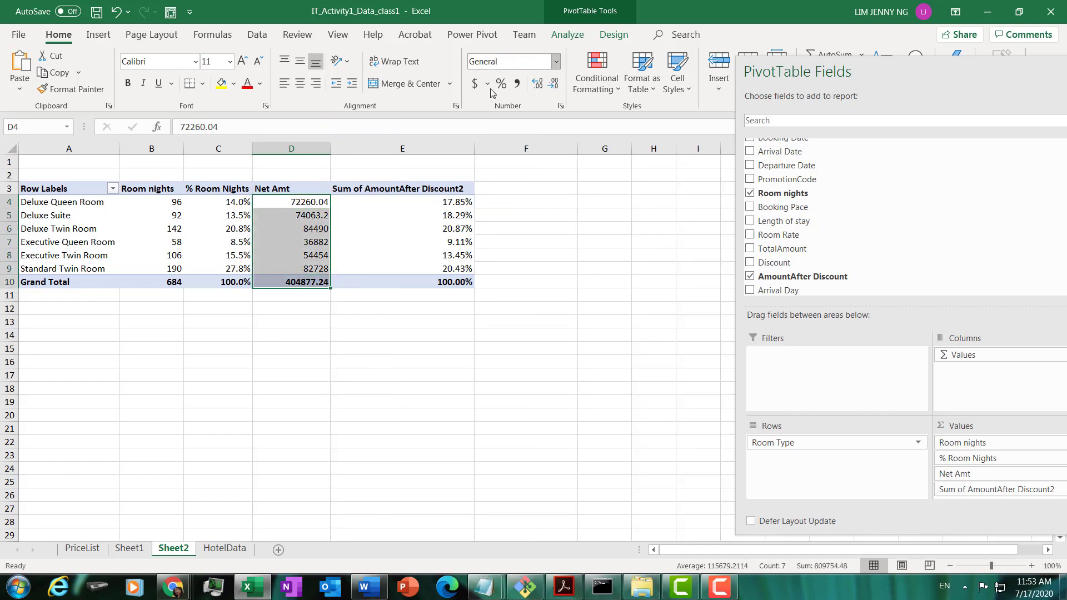
click(519, 85)
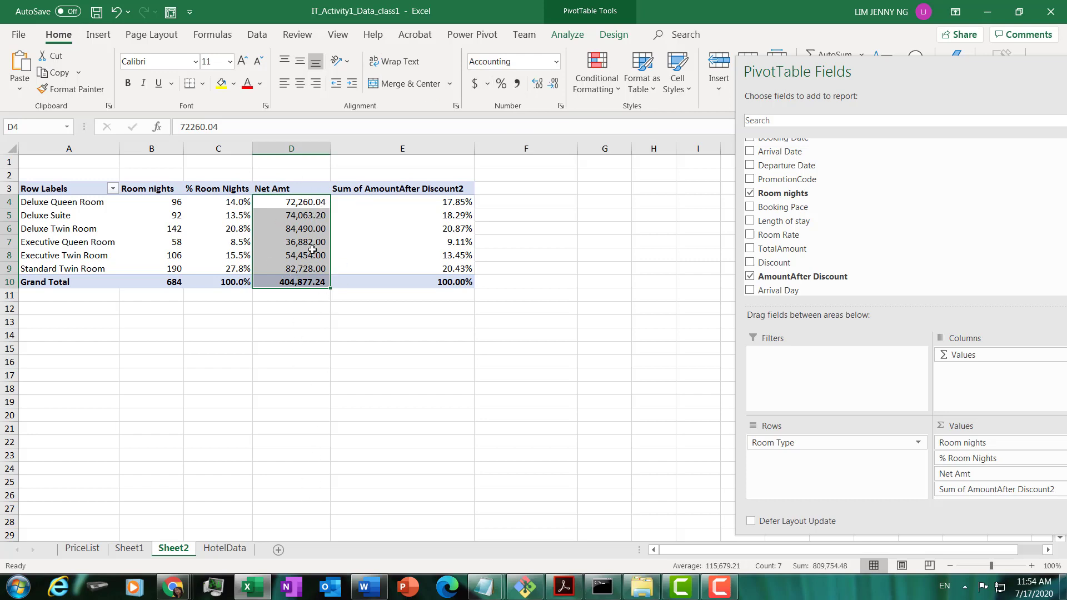
click(294, 218)
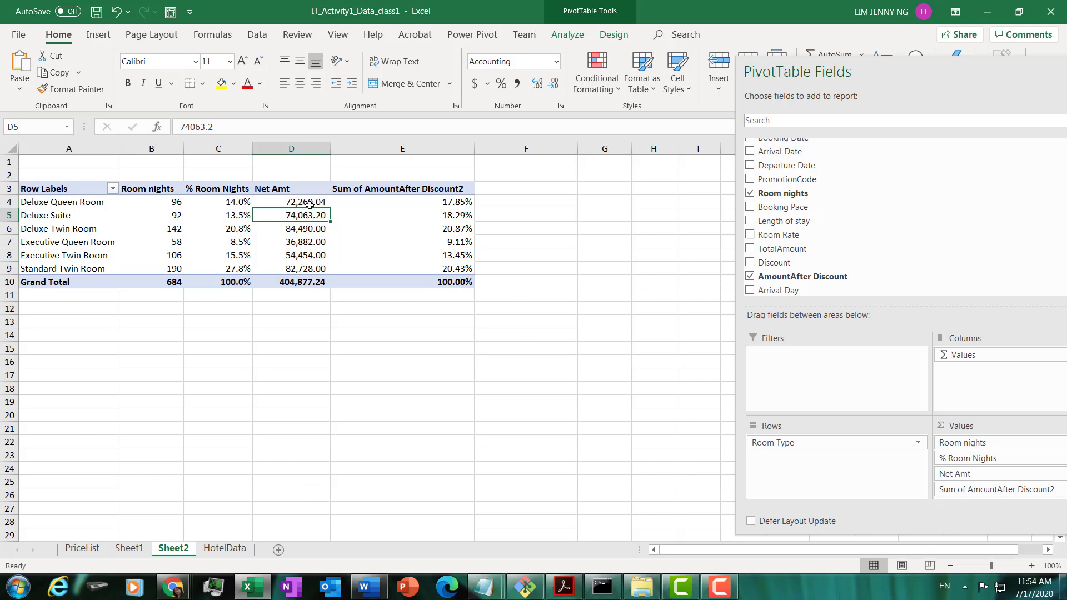
click(307, 204)
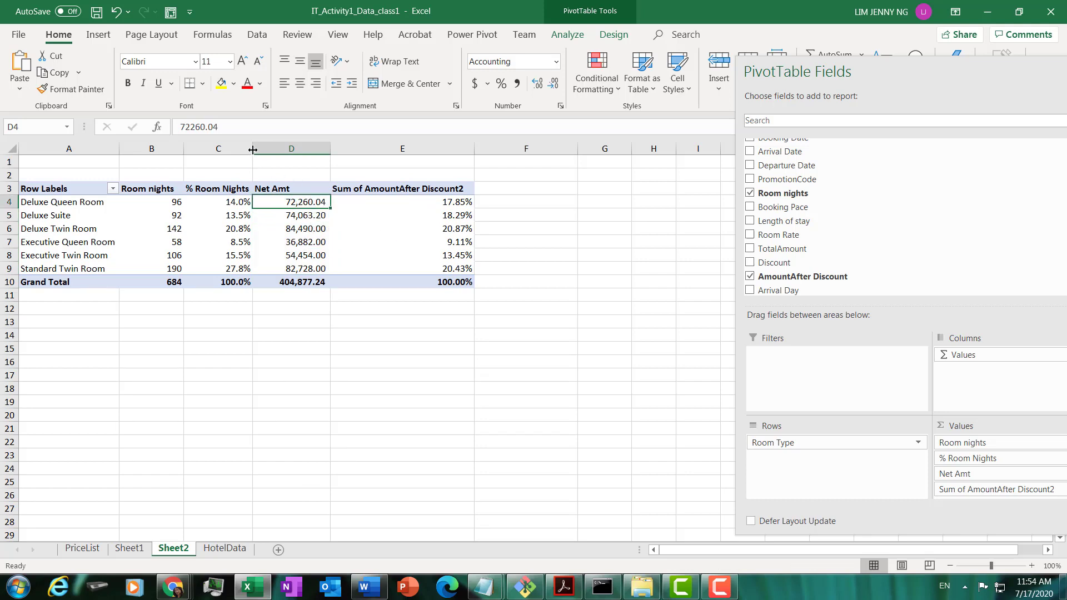
drag(252, 149, 261, 150)
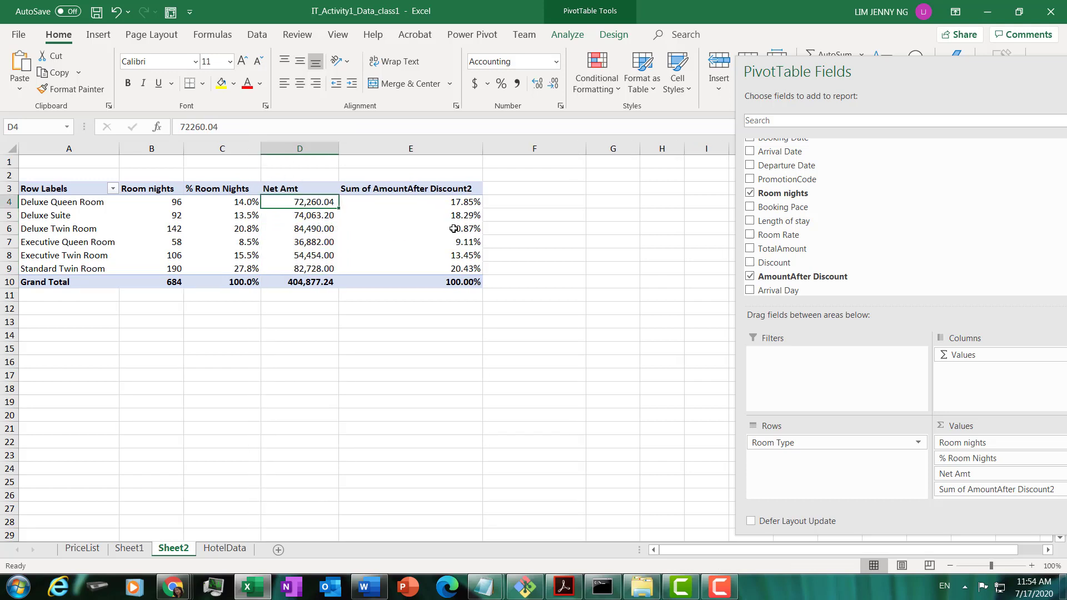
Rename the Sum of AmountAfter Discount2 value field as % Net Amt and narrow column E
click(439, 190)
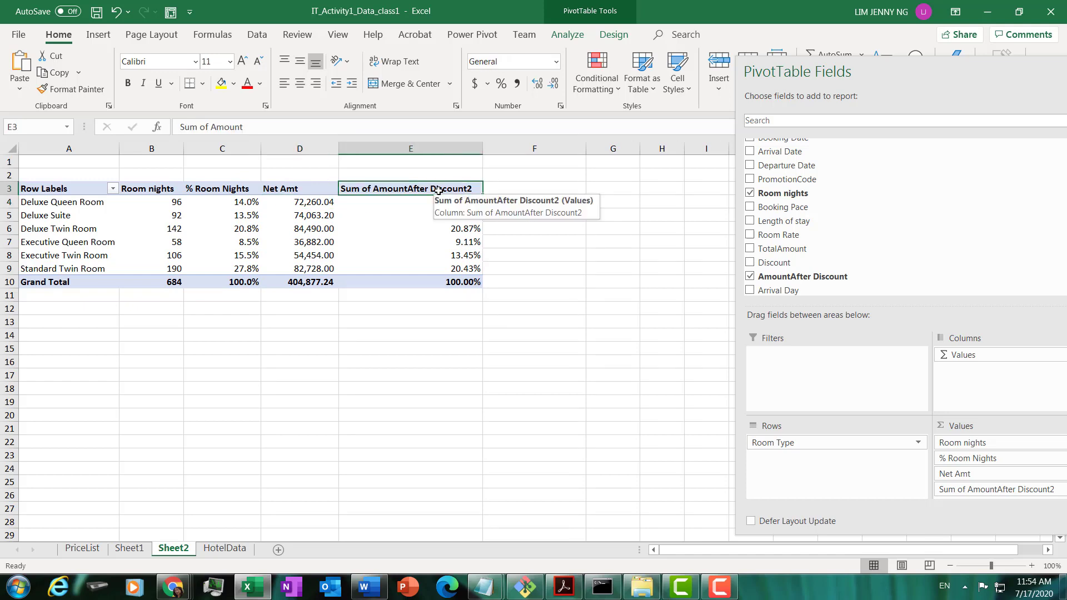
text(% Net Amt)
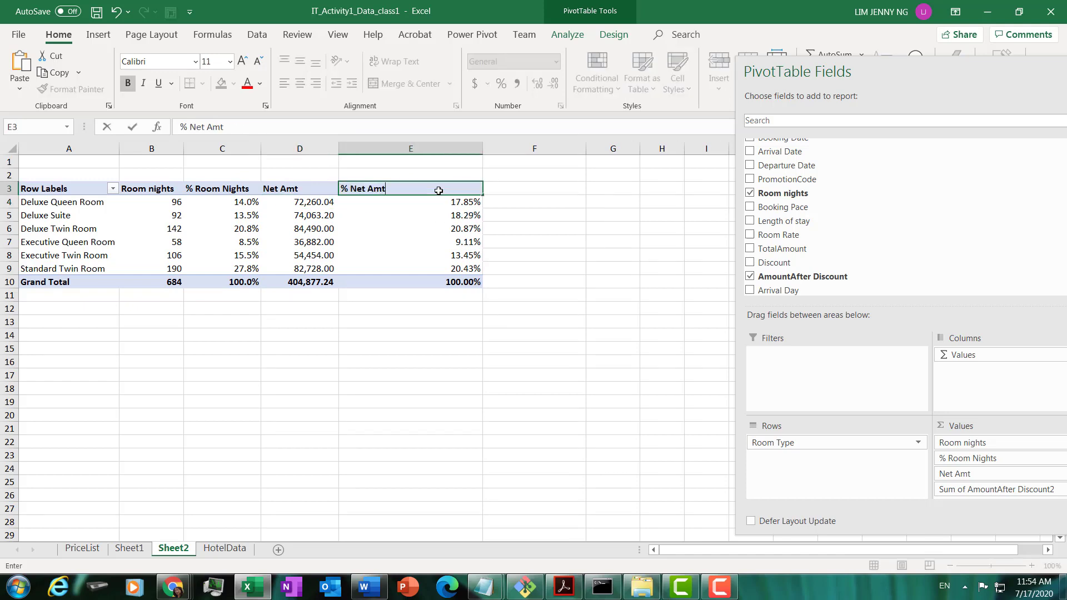
key(Return)
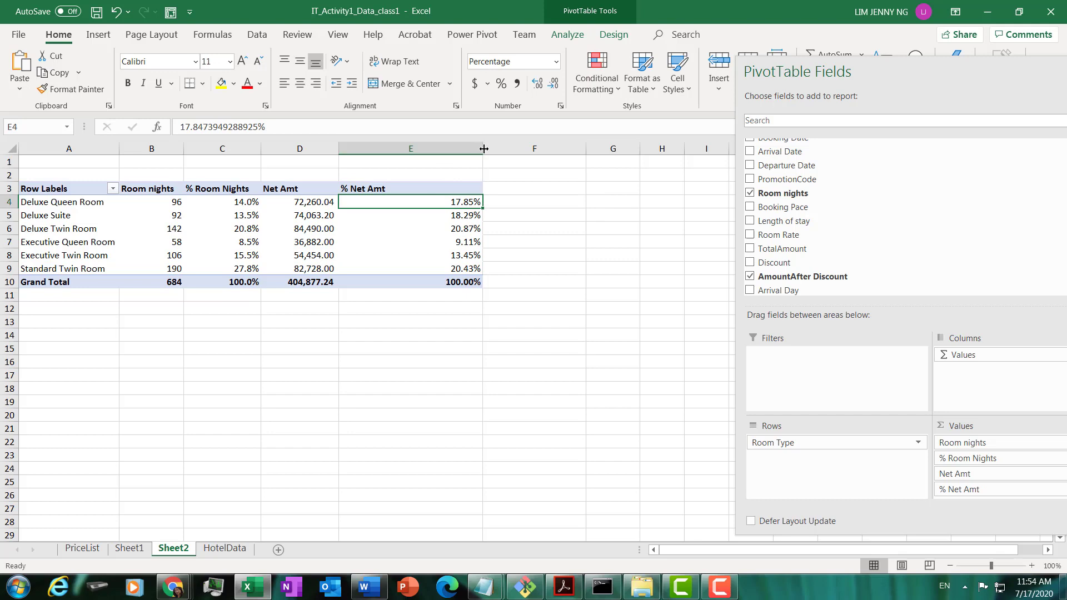
drag(481, 149, 432, 150)
Show the % Net Amt values including the grand total with one decimal place and narrow column E slightly
drag(398, 199, 403, 283)
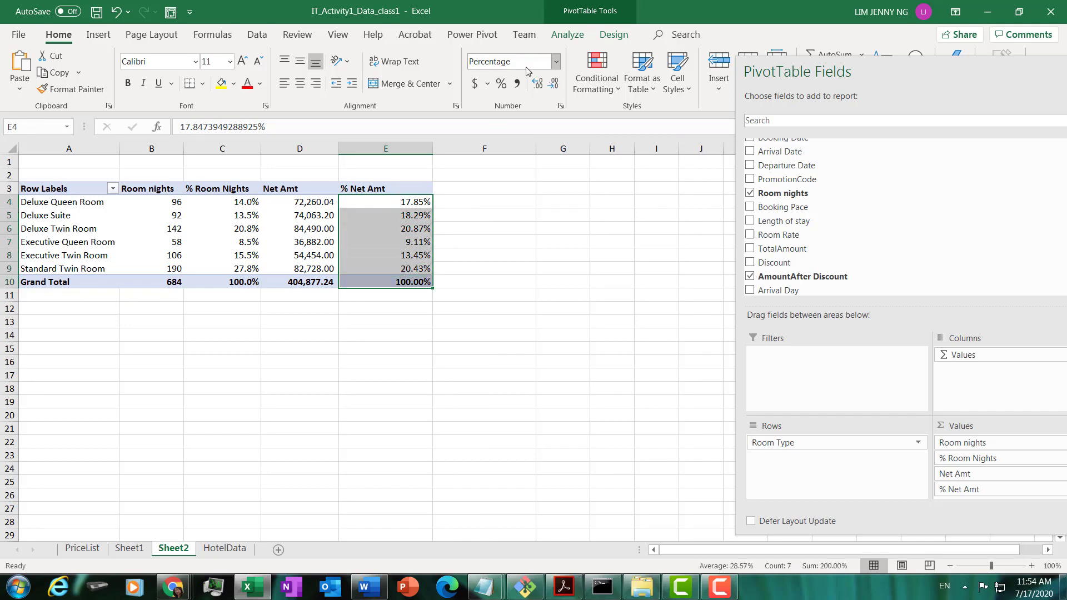
click(553, 84)
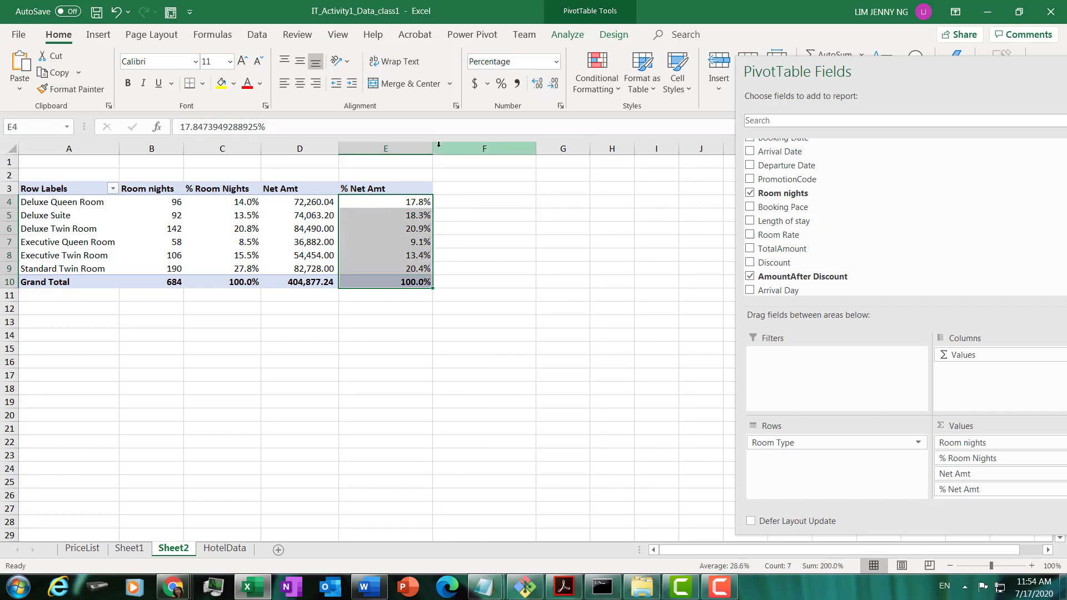
drag(435, 148, 428, 148)
click(264, 232)
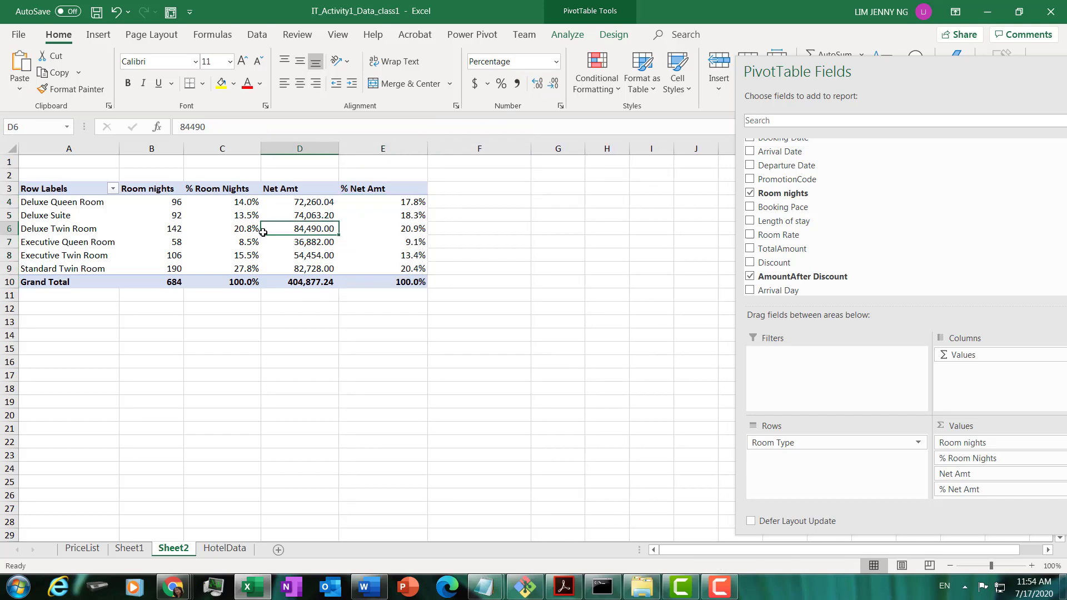
click(160, 226)
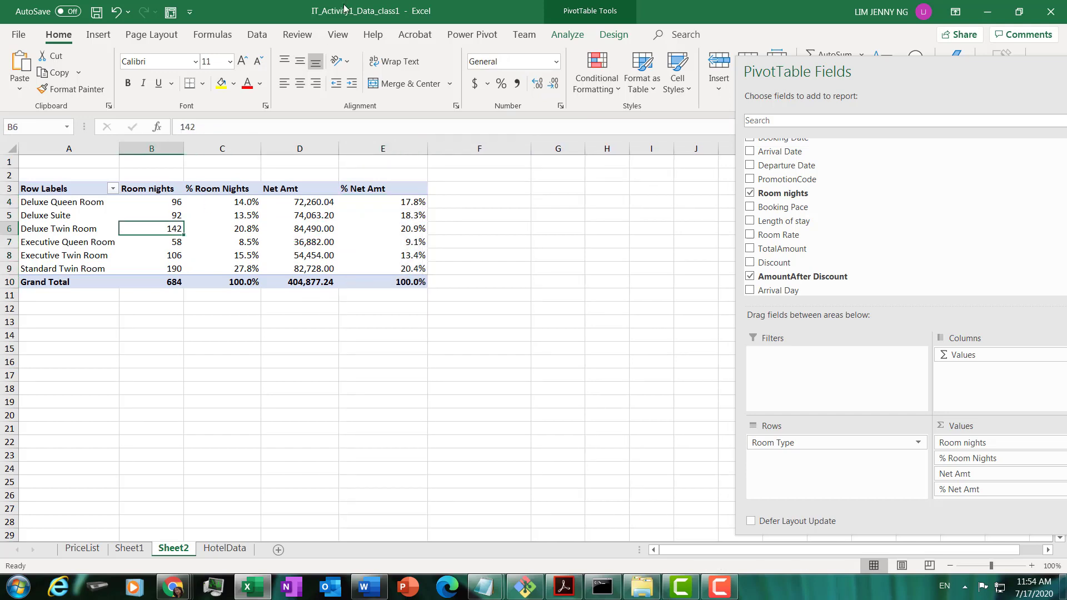
click(60, 186)
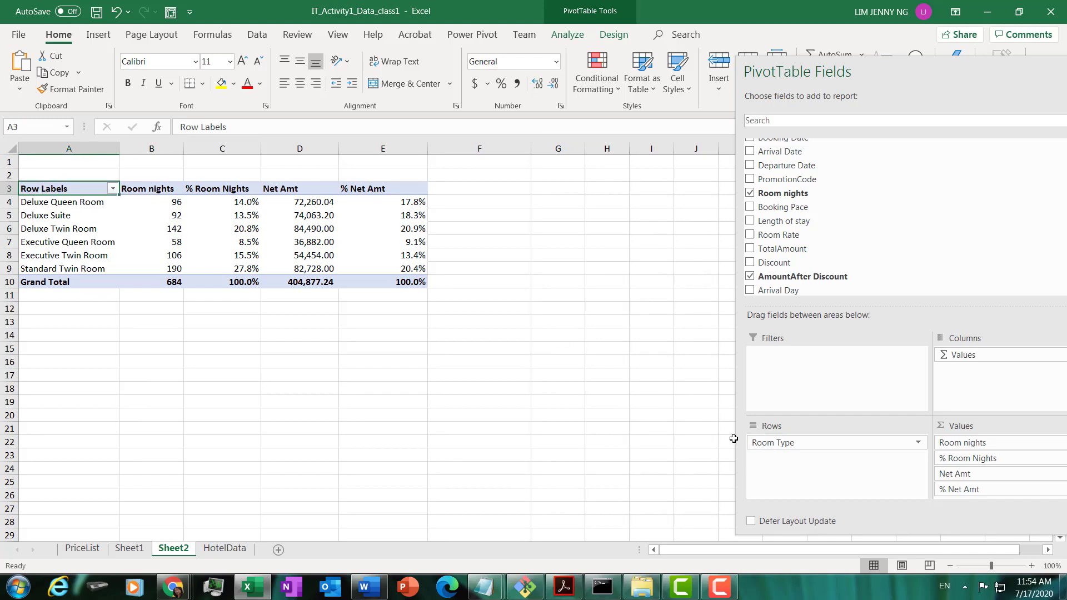
Switch to the answers PDF in Acrobat and copy the table title Room Nights and Net Room Charges by Room Type
drag(811, 70, 628, 69)
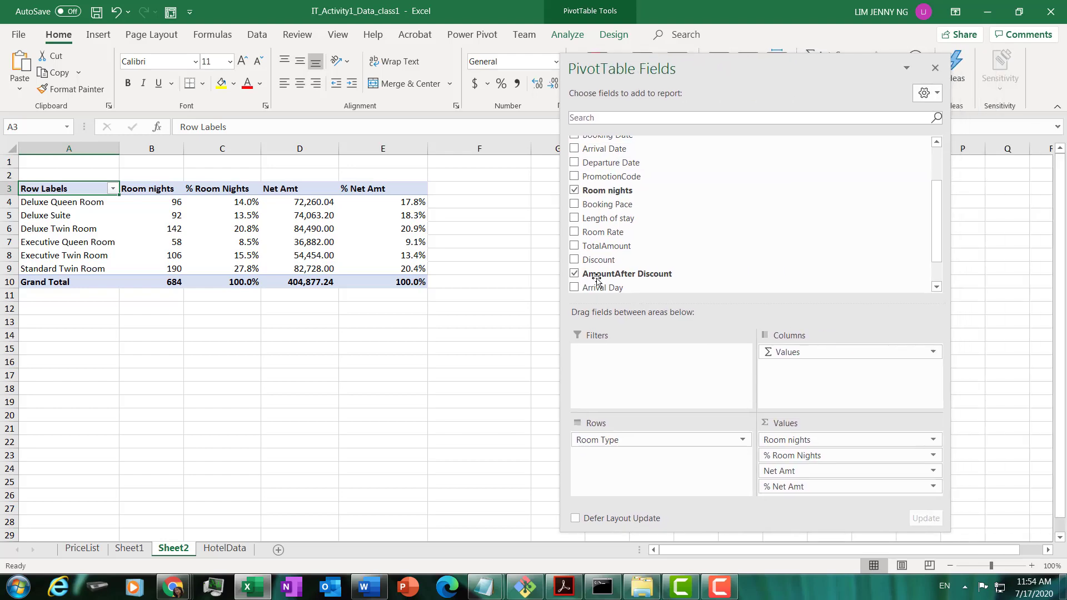
click(581, 593)
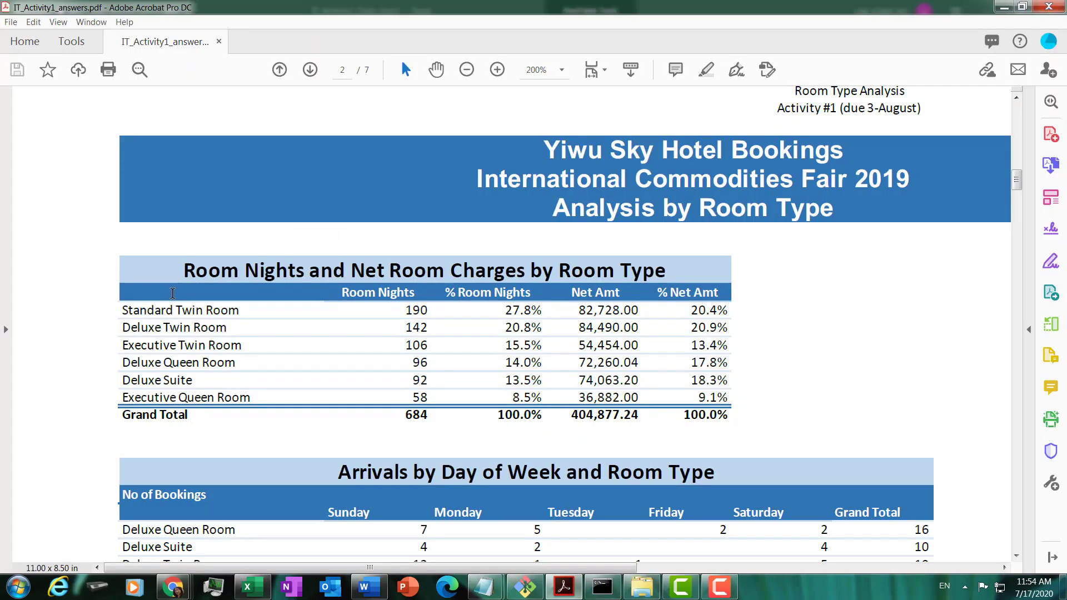
click(187, 271)
drag(187, 271, 681, 256)
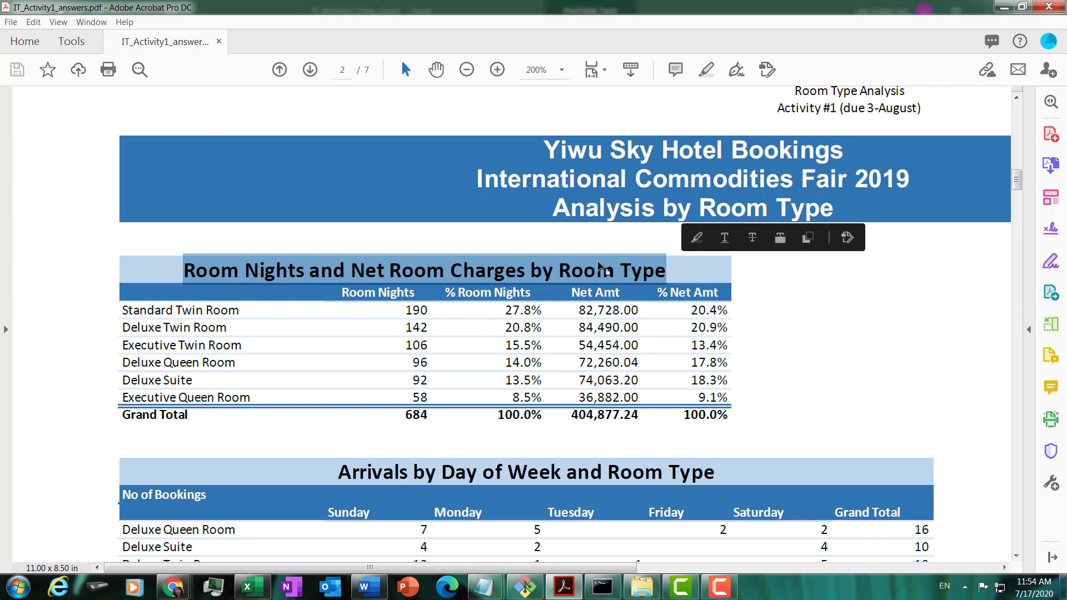
right_click(357, 274)
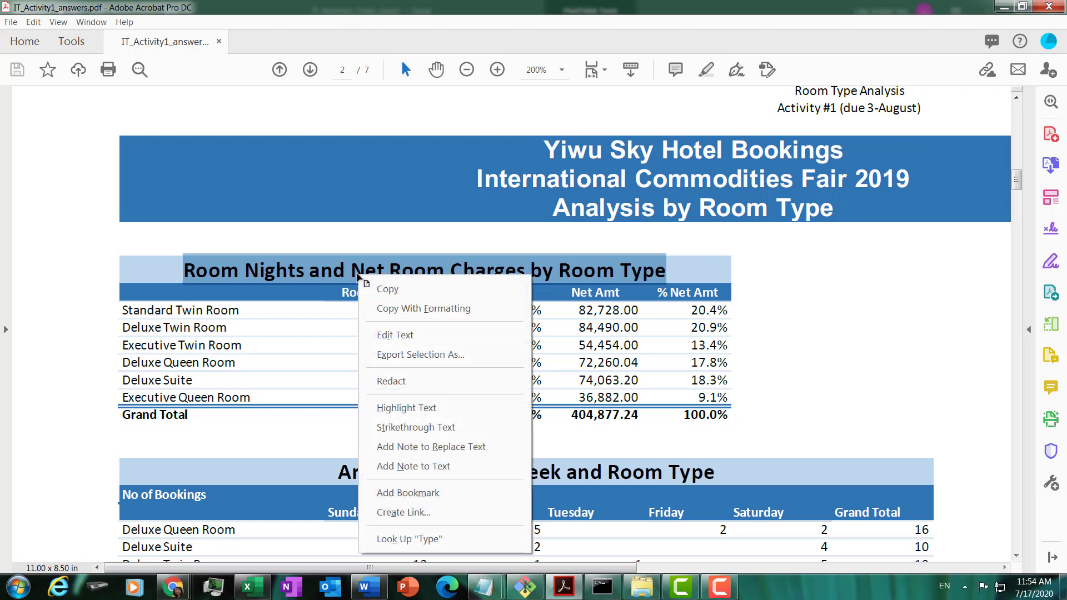
click(383, 289)
Switch back to Excel and paste the copied title into cell A2 above the PivotTable
click(265, 588)
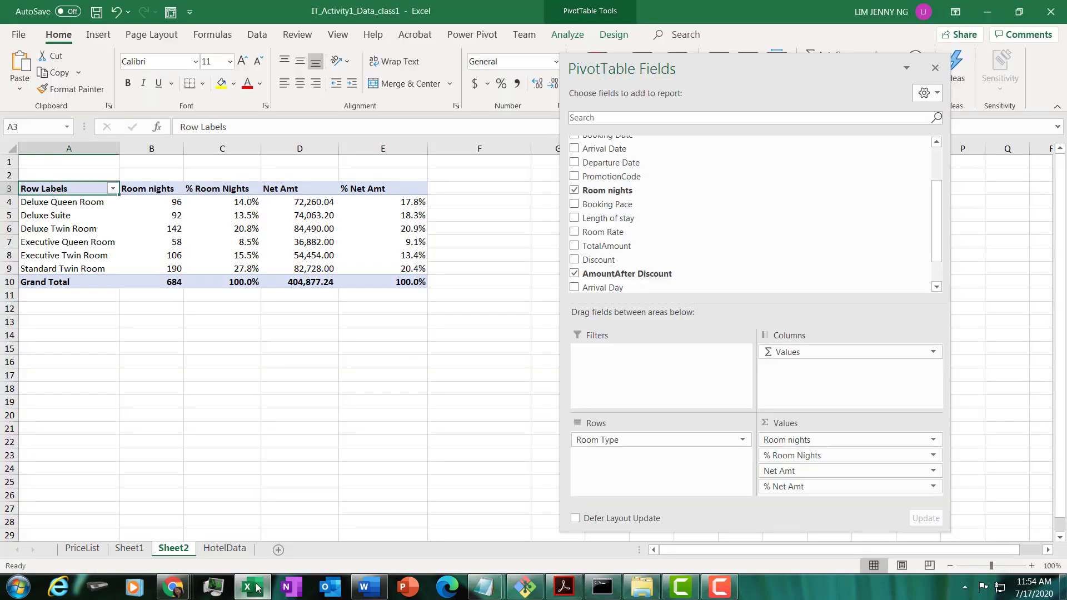
click(90, 173)
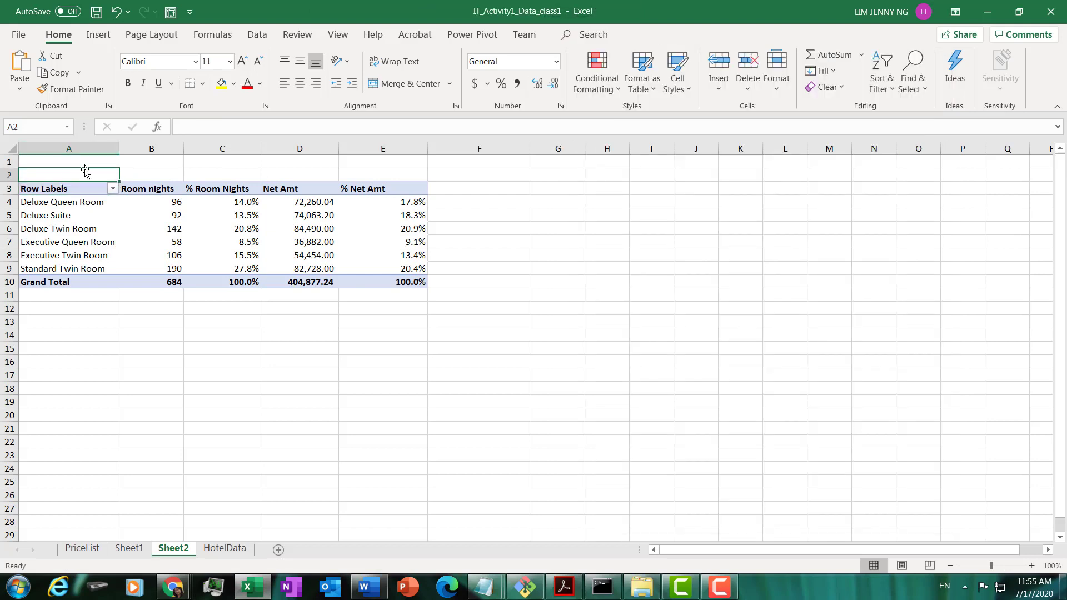
right_click(96, 175)
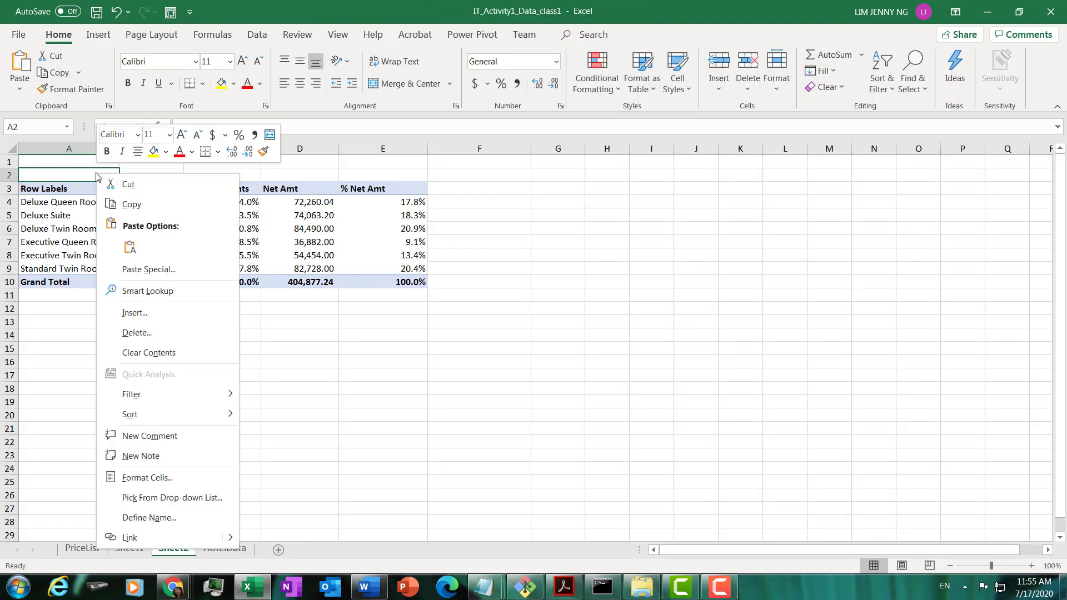
click(130, 247)
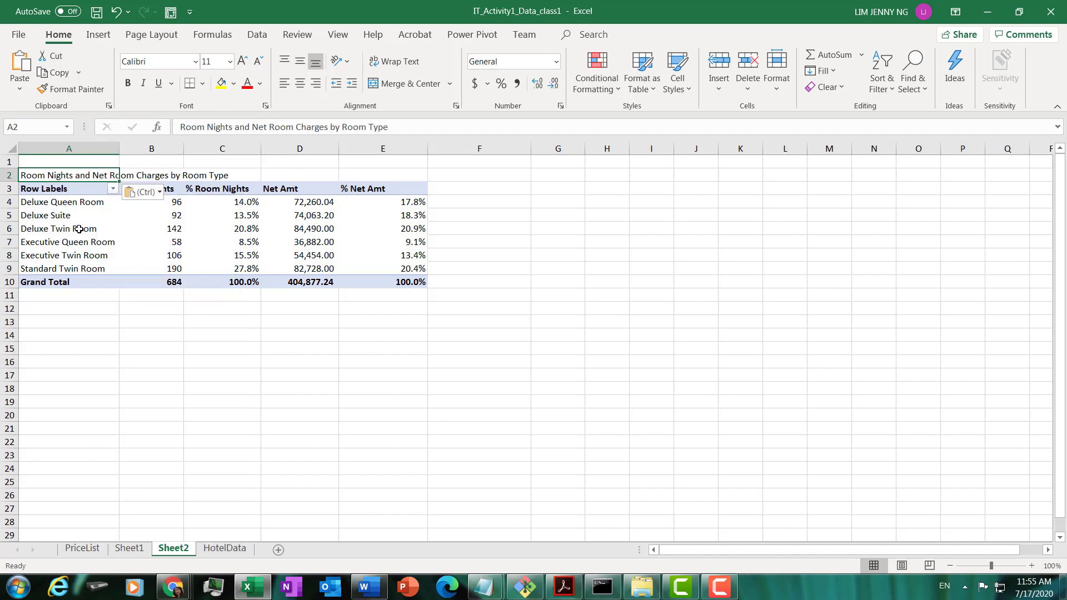
Move the PivotTable field list aside and change the PivotTable's report layout to tabular form
click(69, 189)
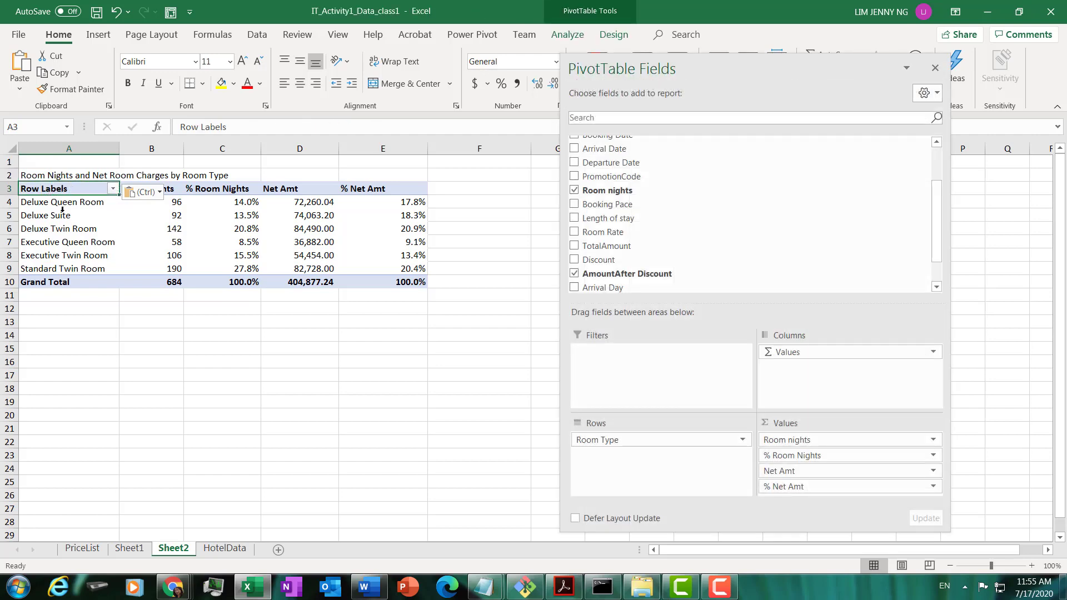
click(63, 209)
click(222, 242)
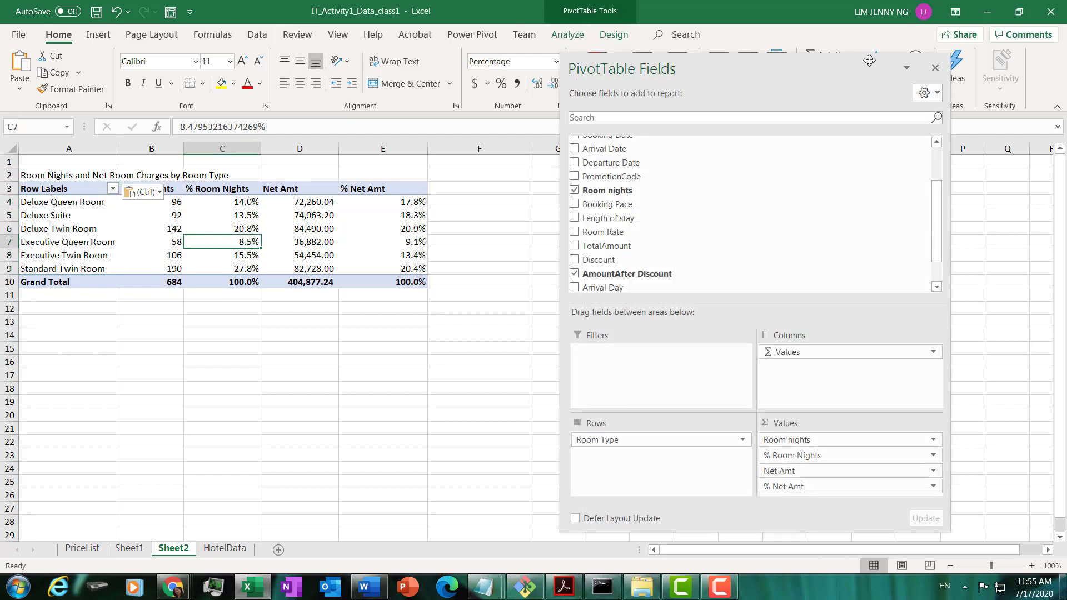
drag(738, 66, 928, 176)
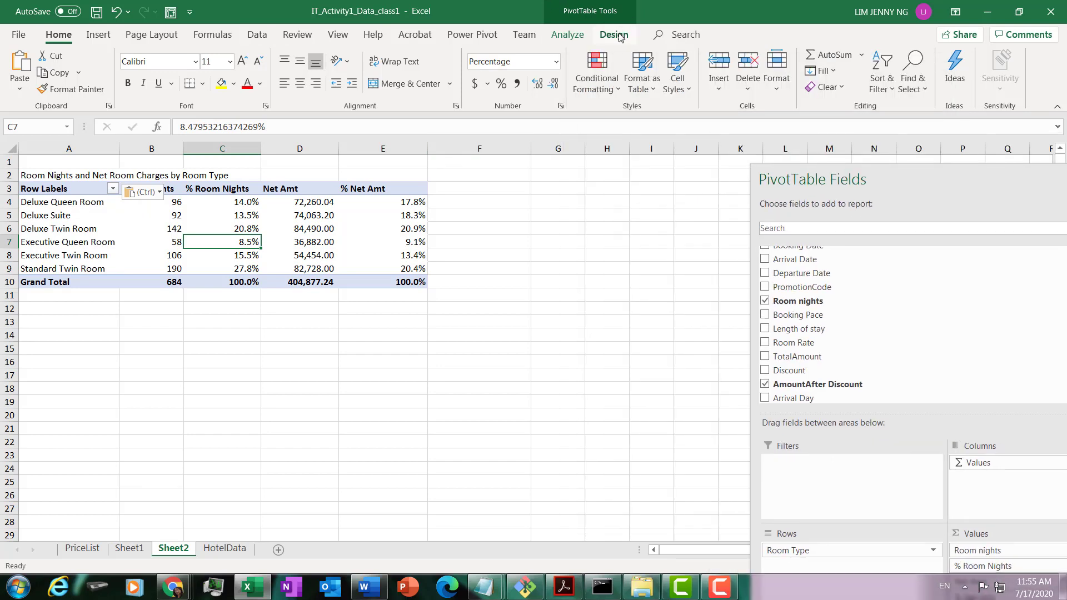
click(300, 228)
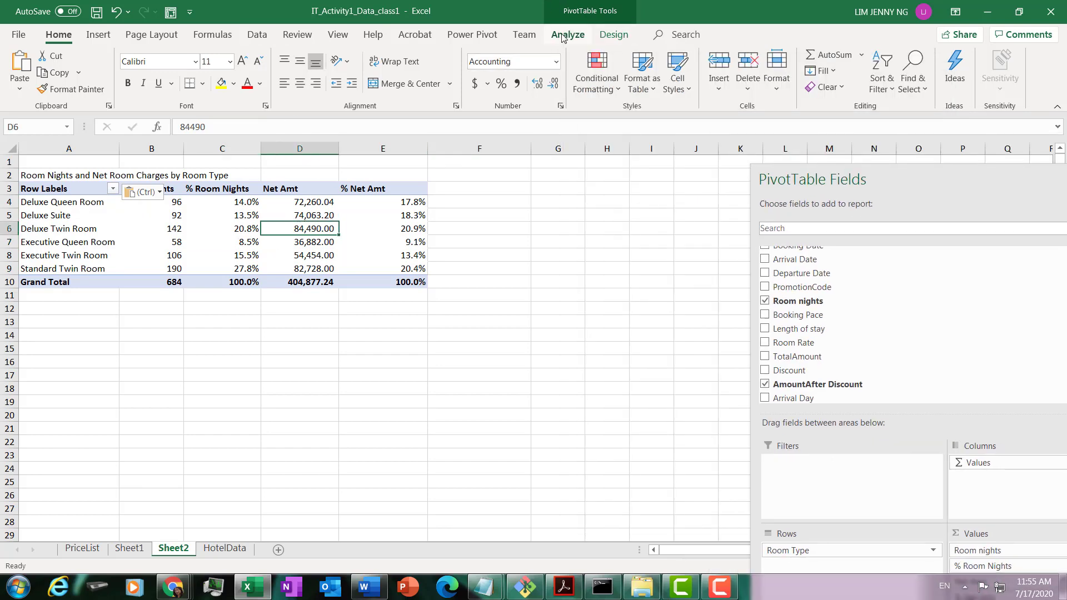
click(612, 37)
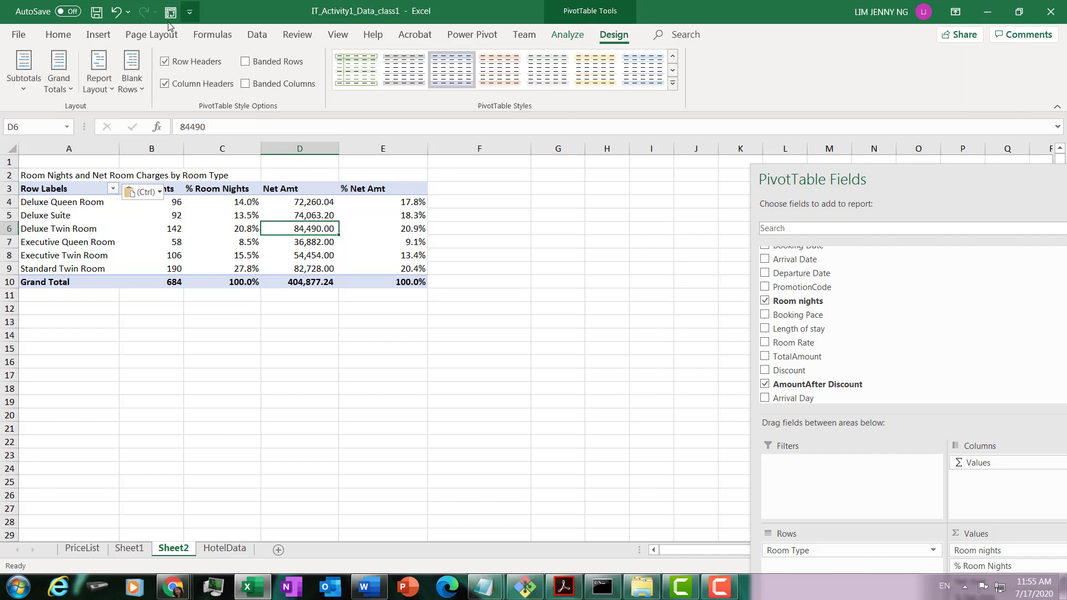
click(109, 90)
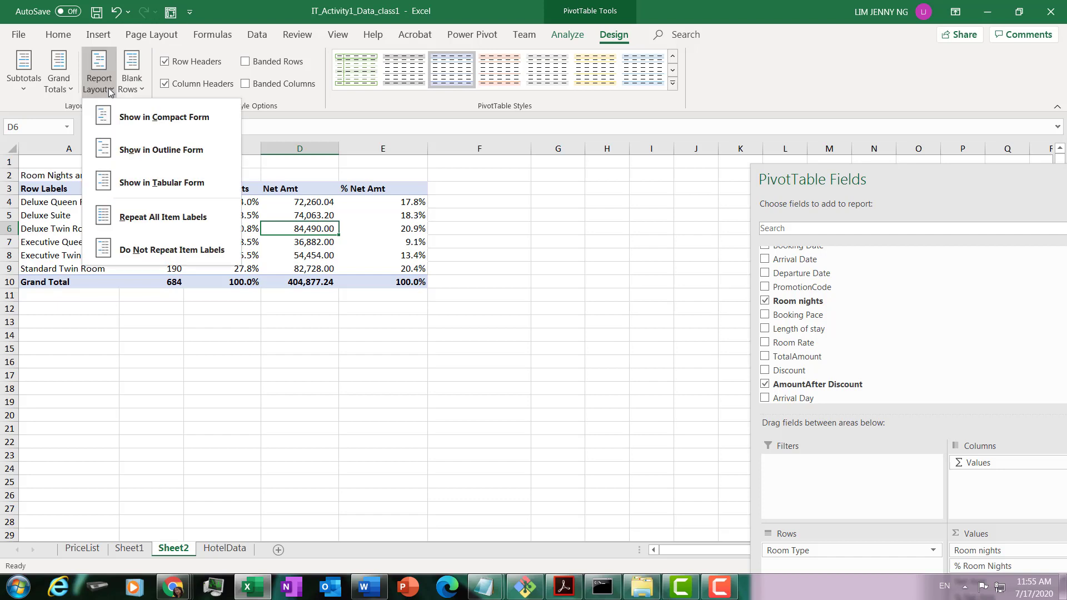
click(183, 185)
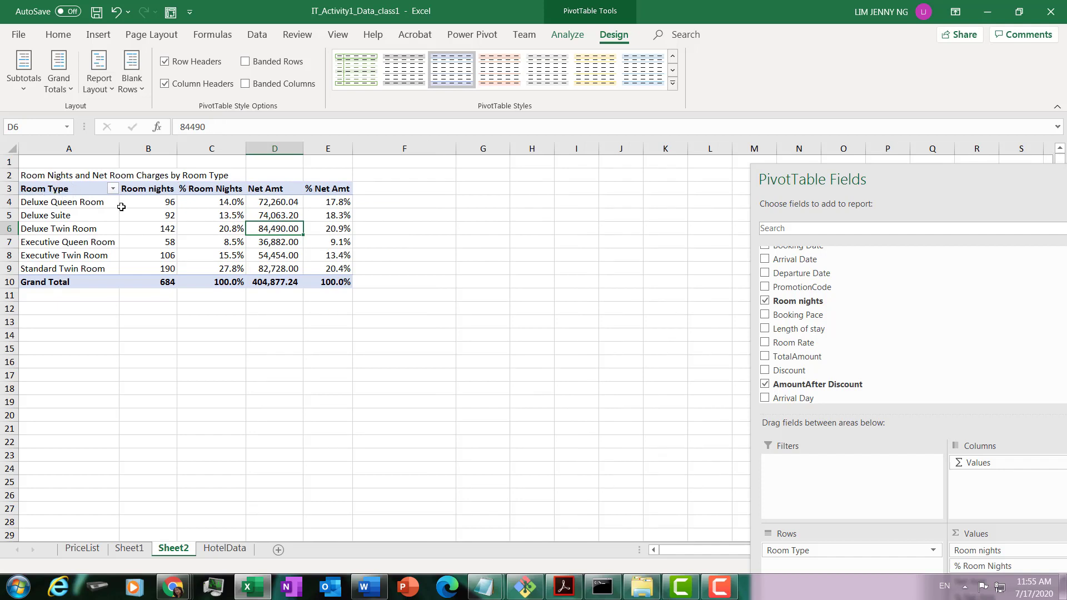
Filter the Room Type field to only Deluxe Twin Room, Executive Twin Room and Standard Twin Room
click(113, 190)
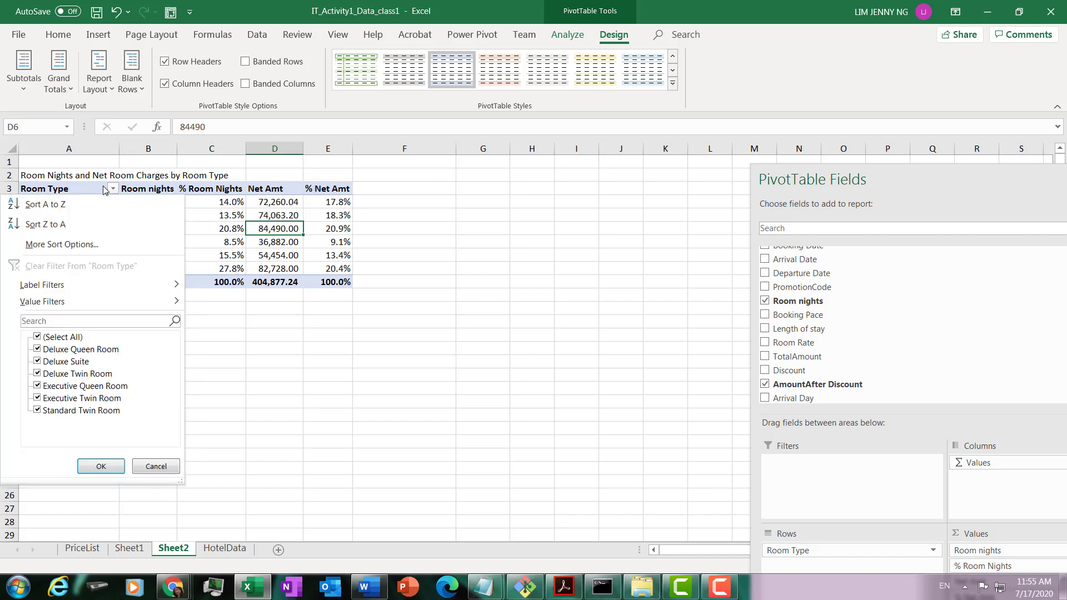
click(37, 338)
click(38, 374)
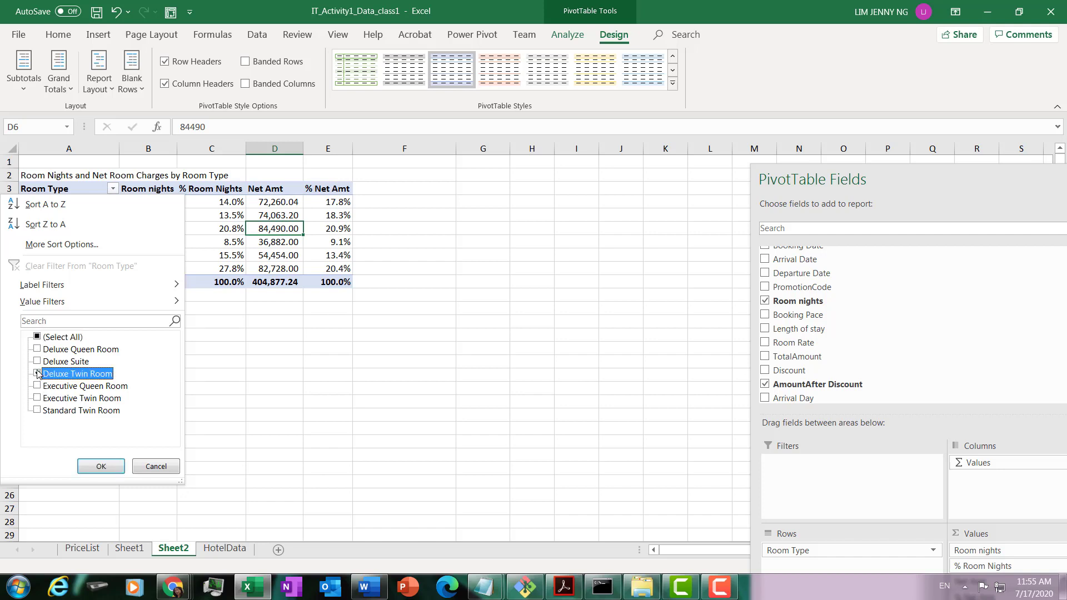
click(38, 399)
click(37, 410)
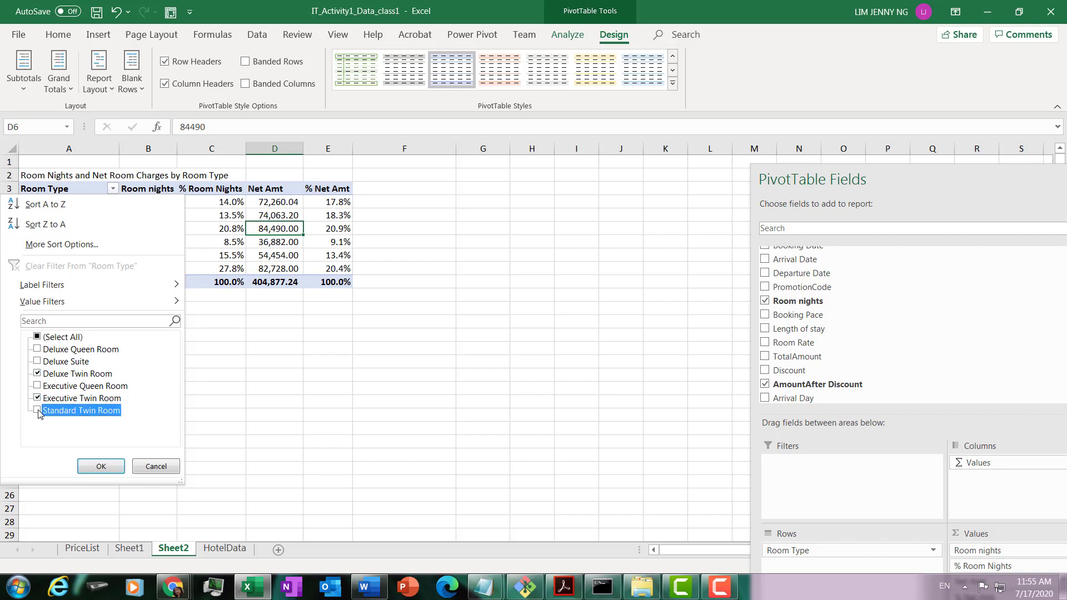
click(102, 466)
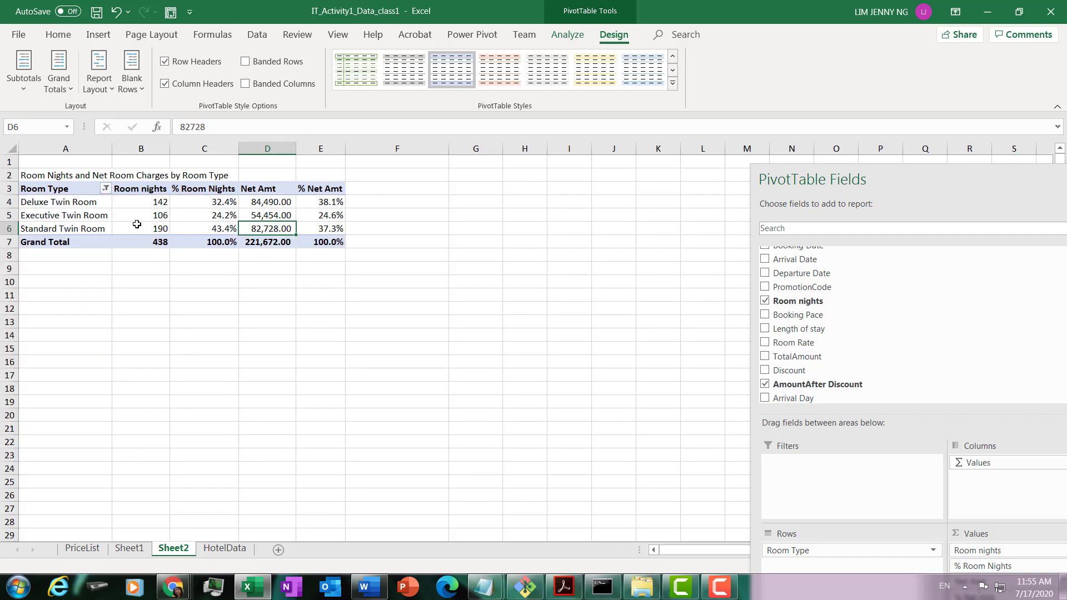
Reselect all room types in the Room Type filter and widen column A slightly
click(106, 189)
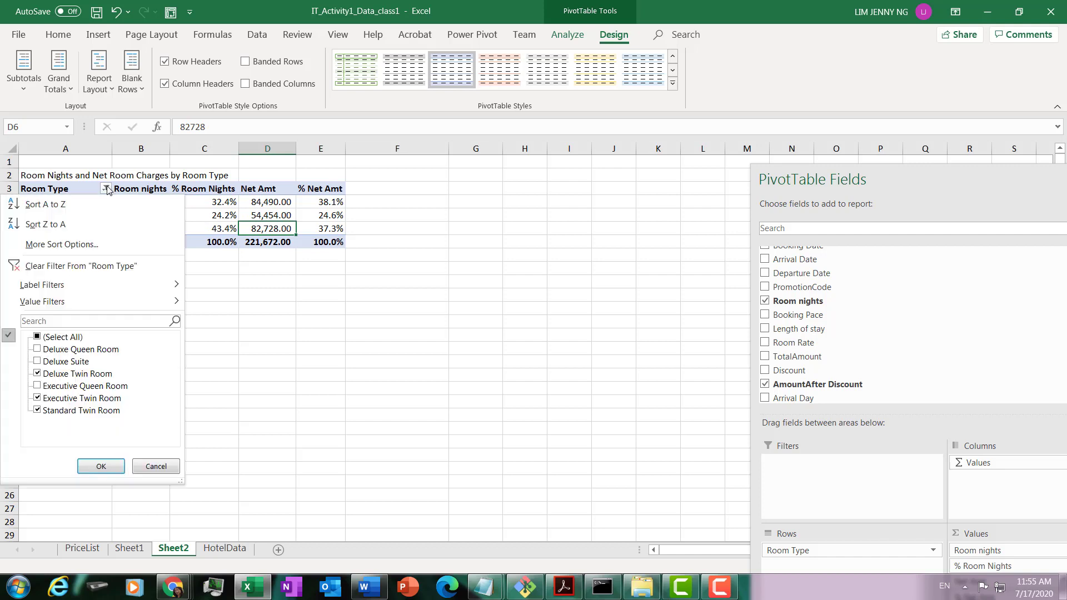
click(37, 337)
click(114, 467)
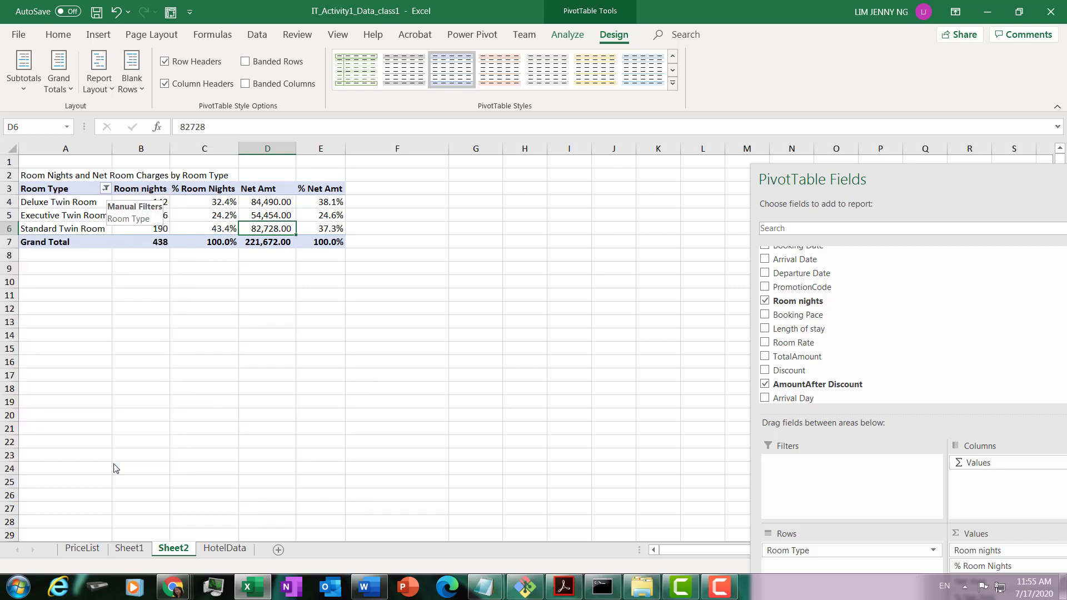
click(162, 242)
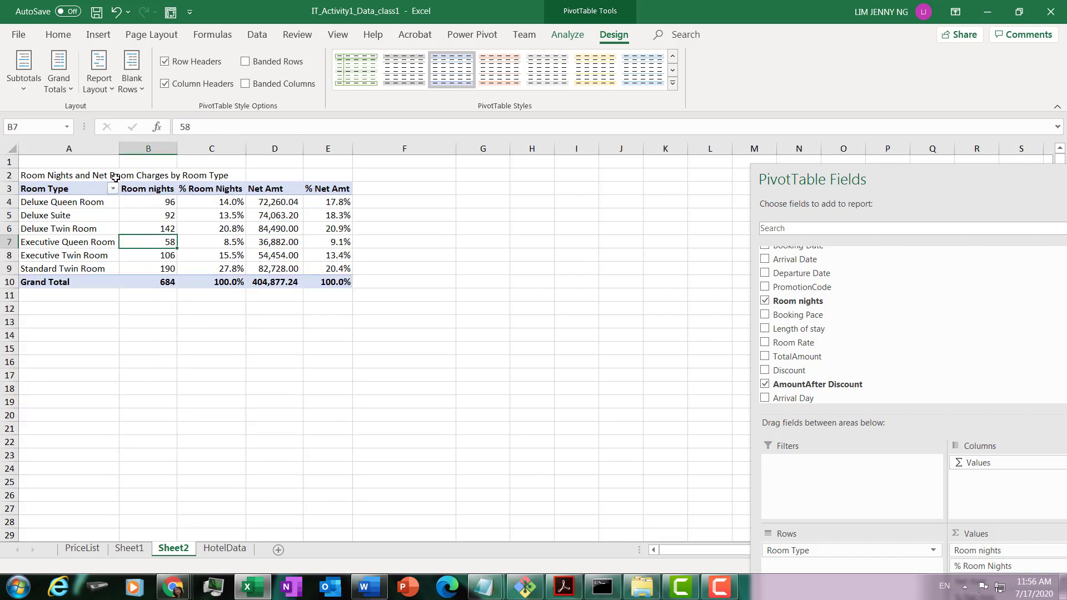
drag(121, 148, 127, 148)
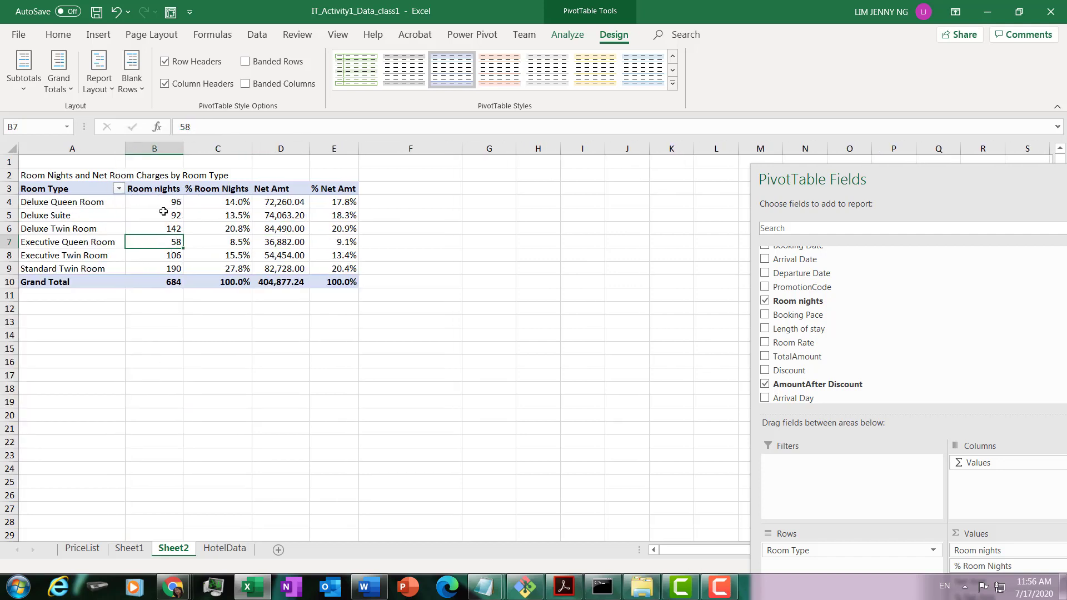
Check the row order in the answers PDF in Acrobat, return to Excel and sort the PivotTable by Room nights from largest to smallest
click(163, 213)
click(563, 587)
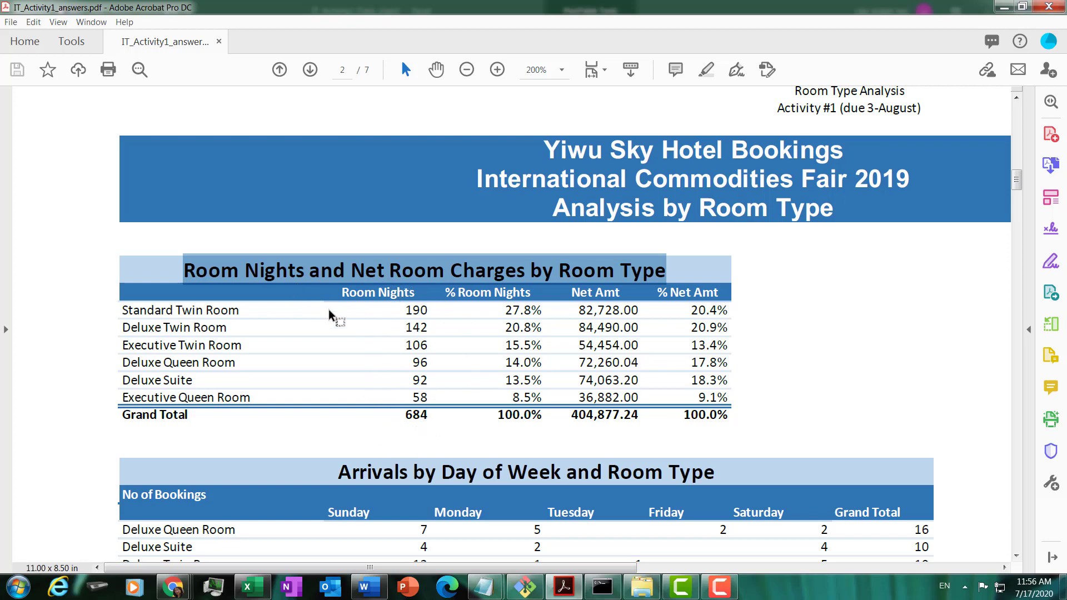
click(285, 316)
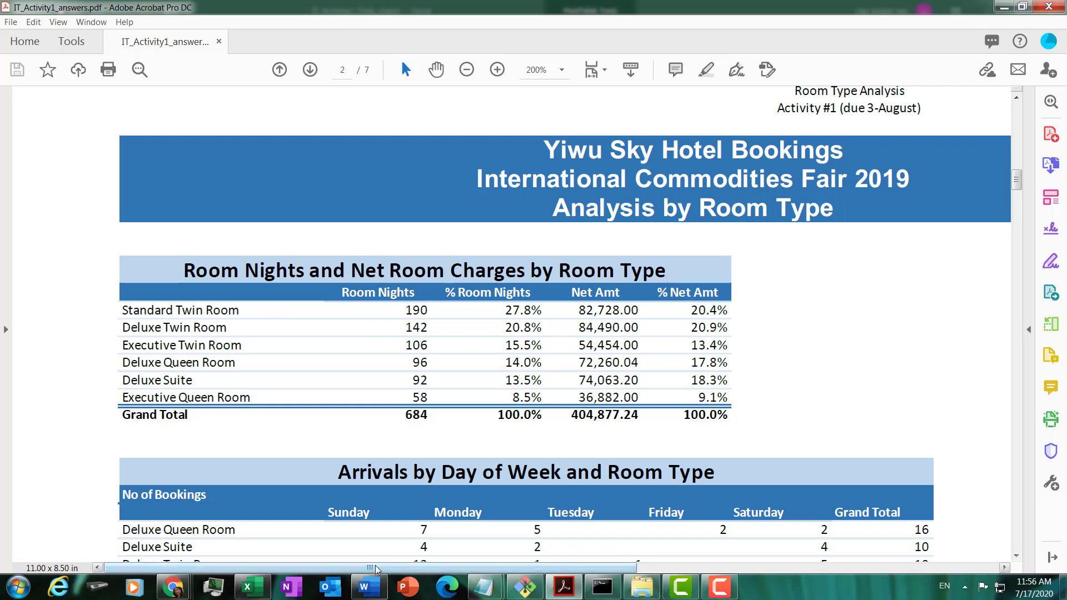
click(253, 584)
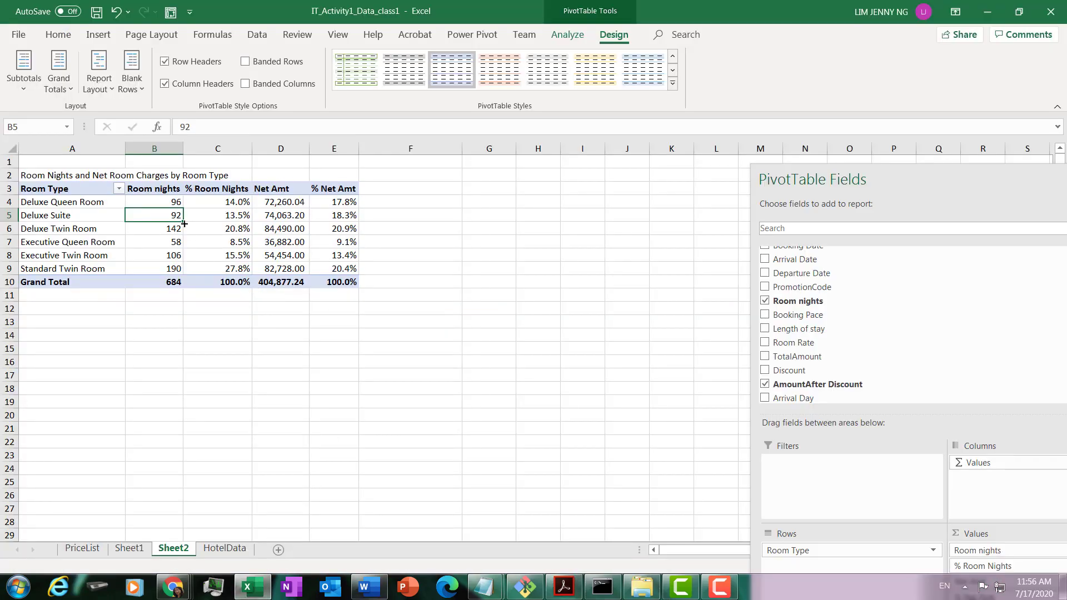
click(164, 202)
right_click(165, 202)
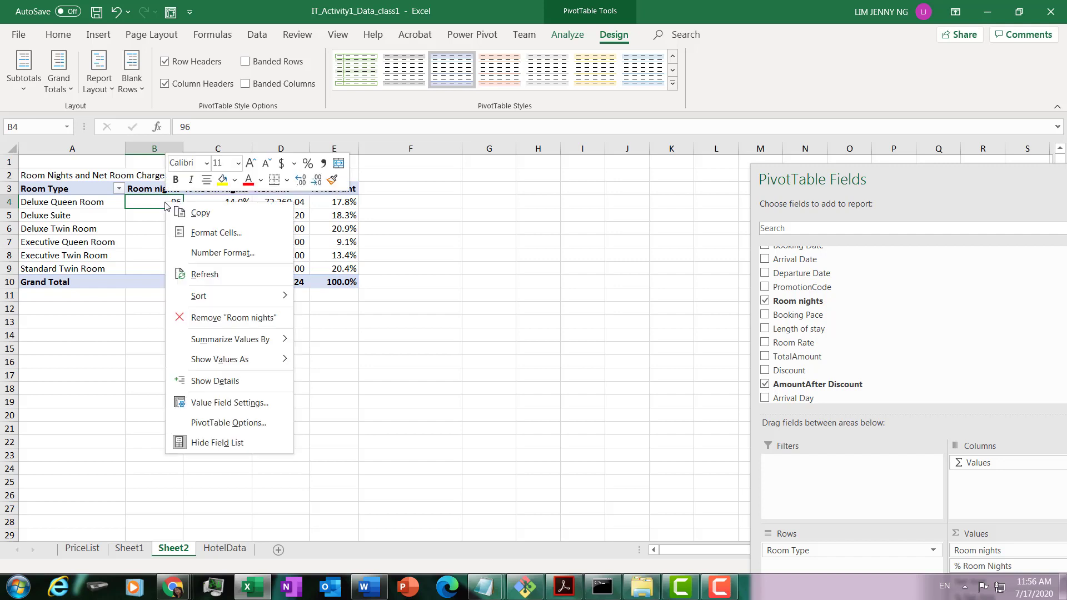
mouse_move(232, 299)
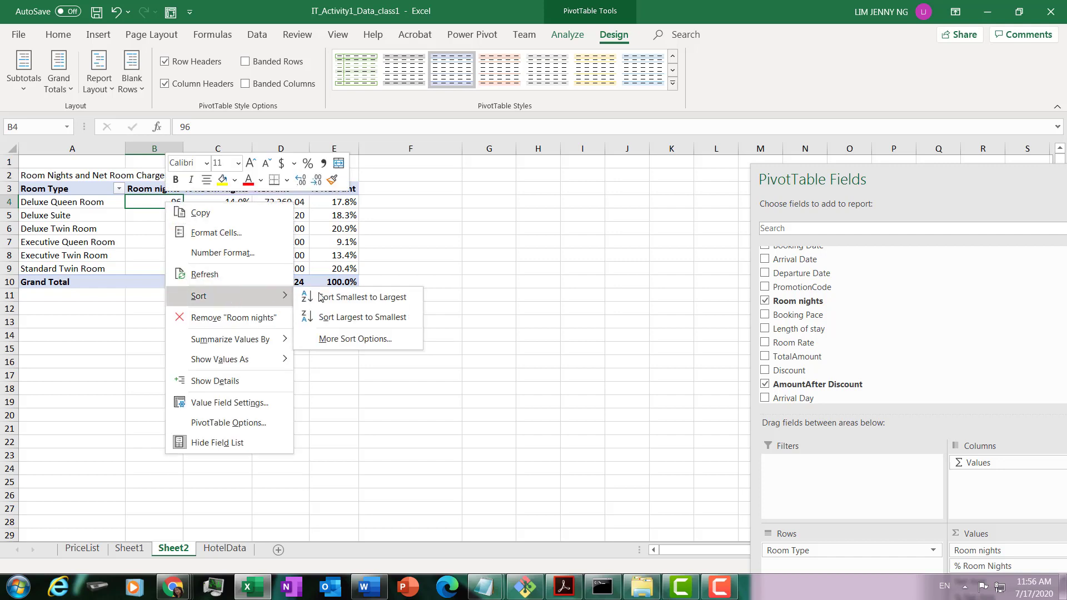
click(364, 318)
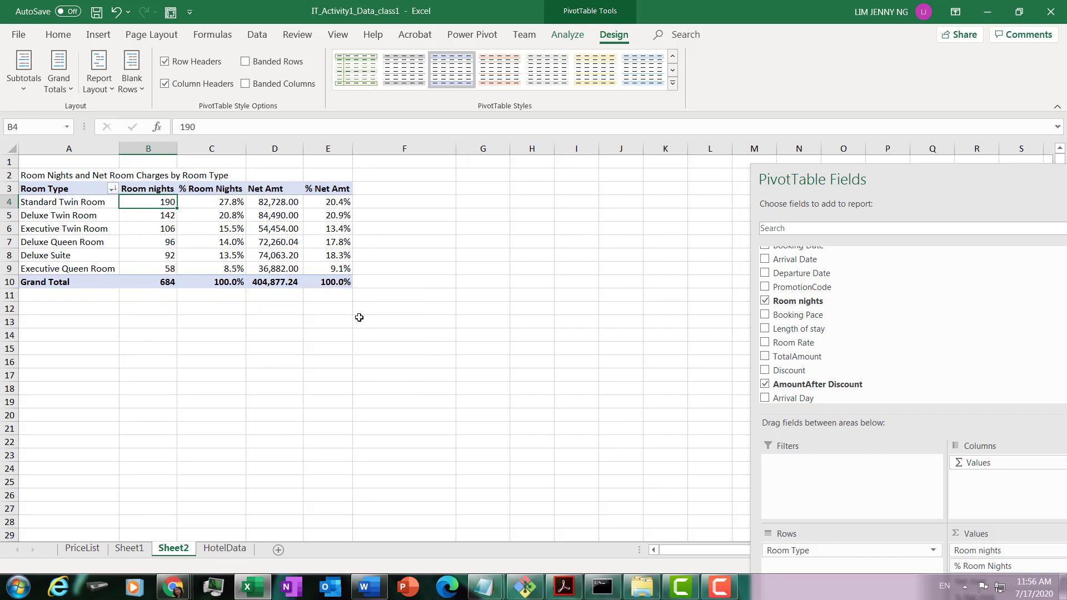
Widen columns A through E slightly to give the PivotTable's headings and values more room
drag(122, 149, 133, 151)
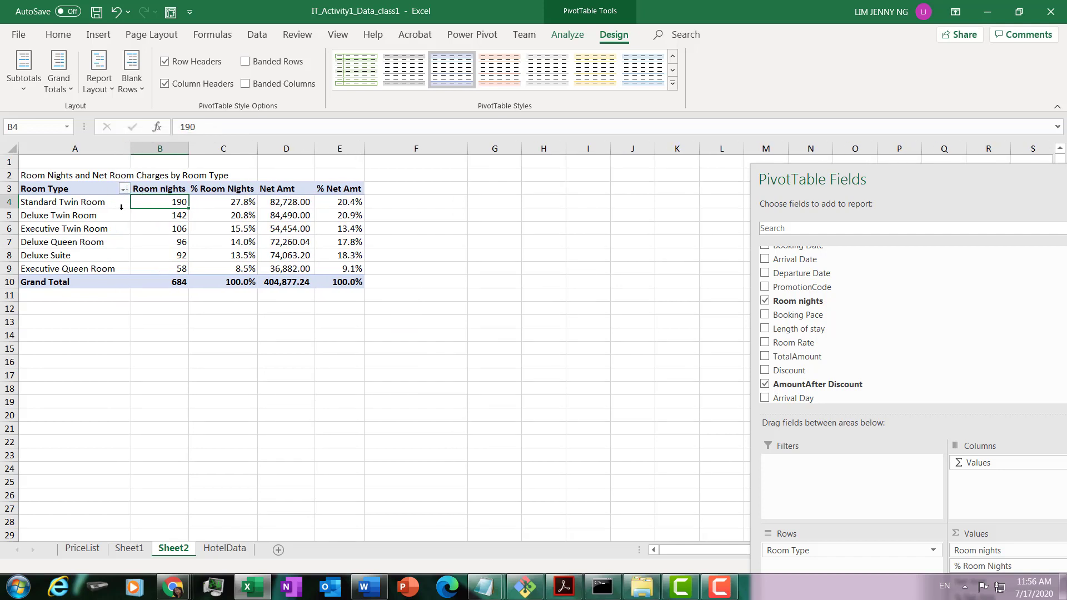
click(150, 211)
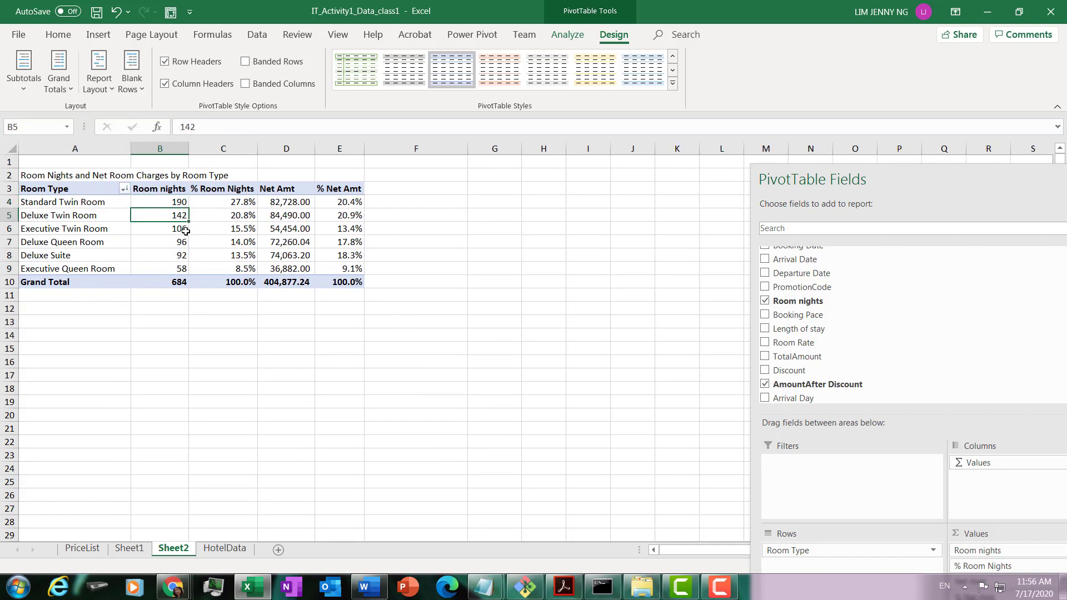
click(175, 232)
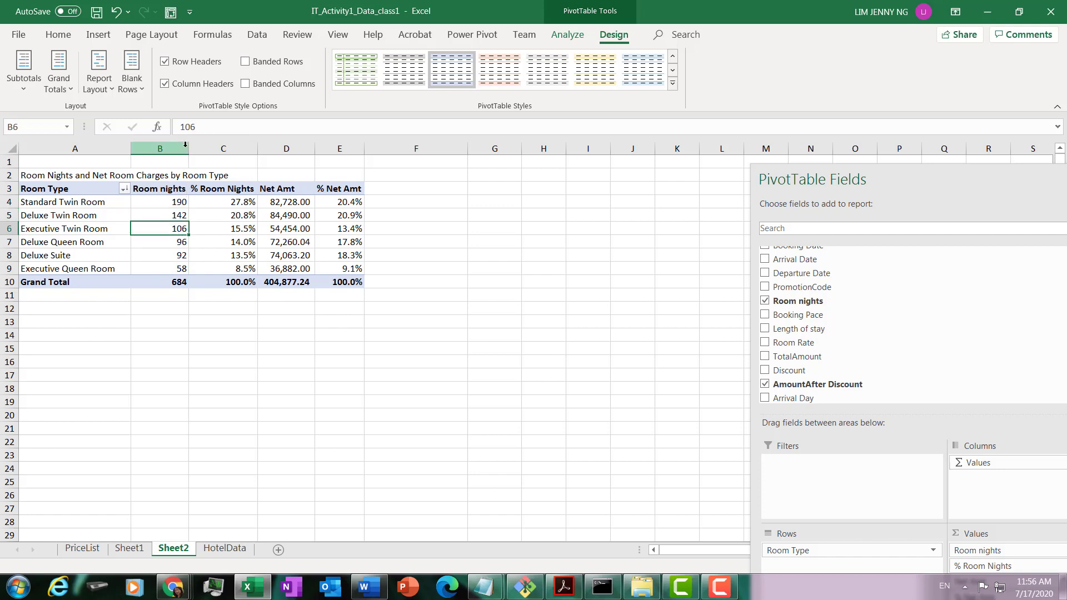
drag(188, 149, 201, 149)
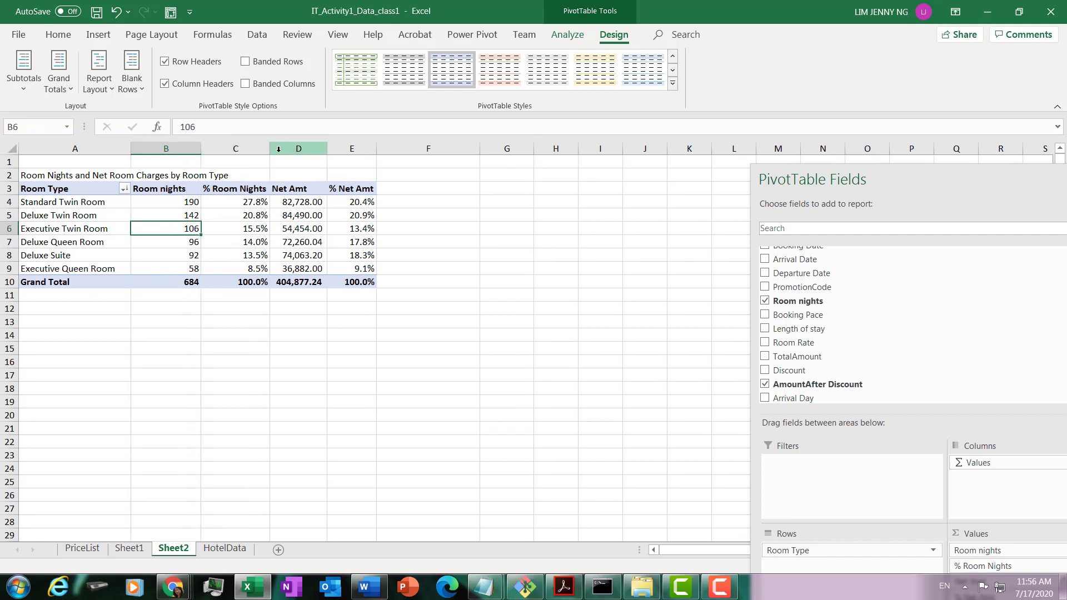
drag(270, 149, 408, 148)
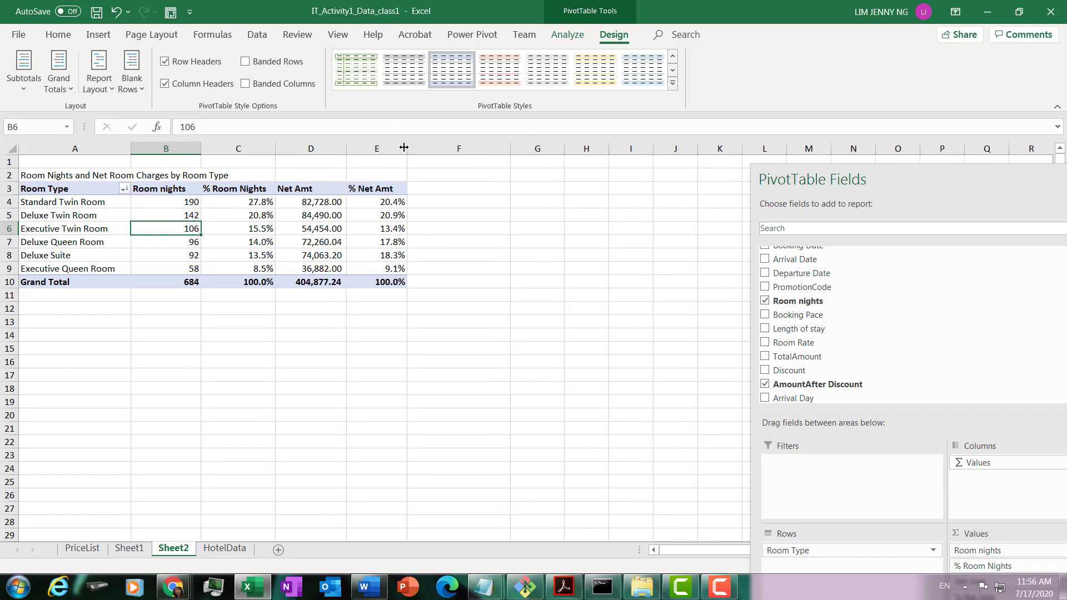
Apply the blue PivotTable style from the Medium group with a solid blue header row to the PivotTable
click(271, 226)
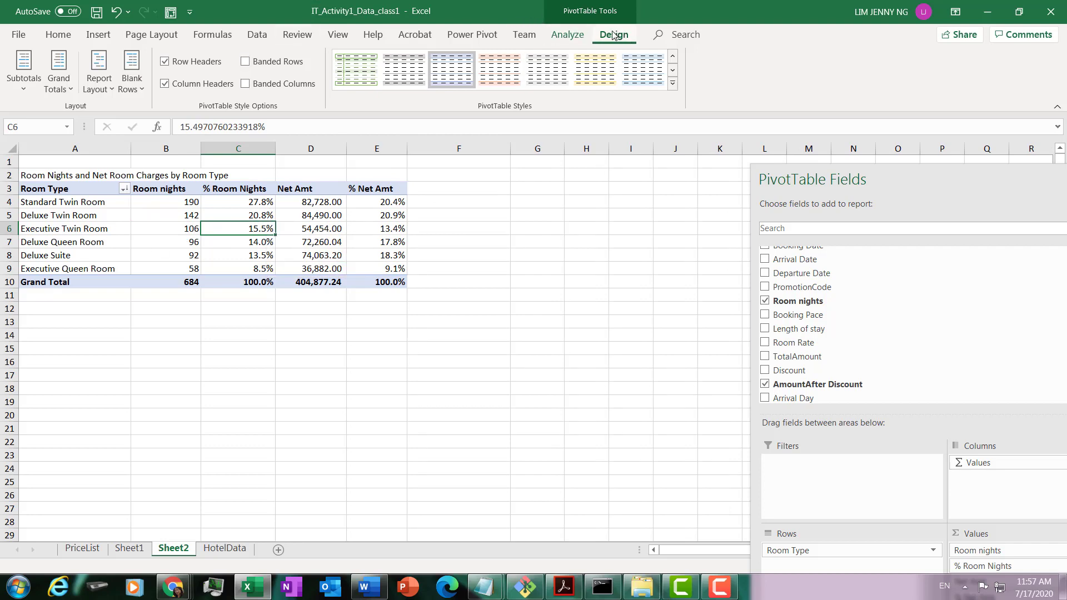
click(673, 83)
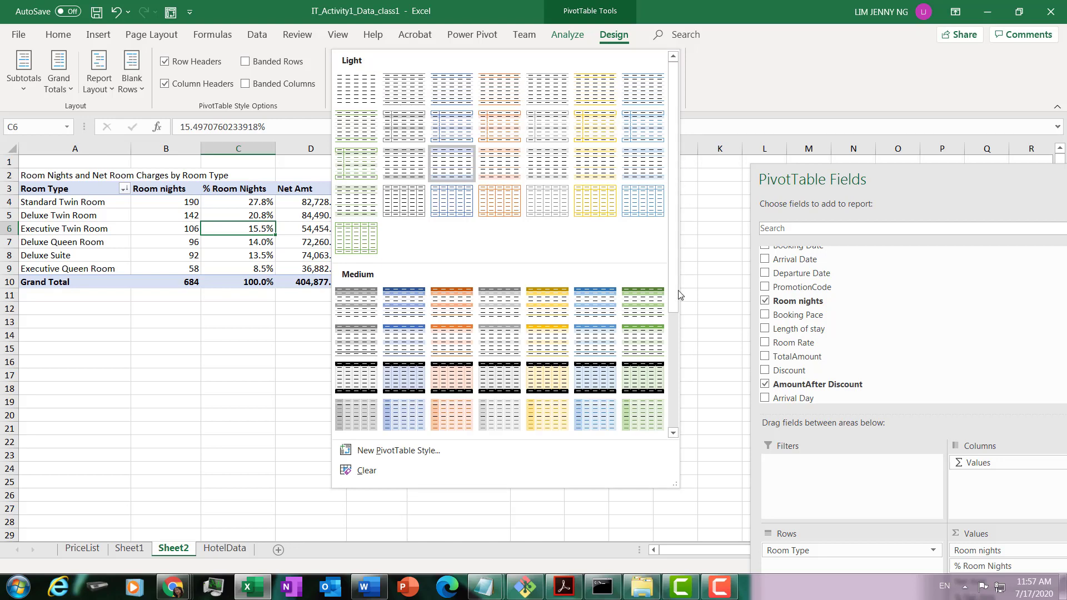
drag(674, 296, 695, 471)
drag(689, 405, 681, 325)
click(600, 260)
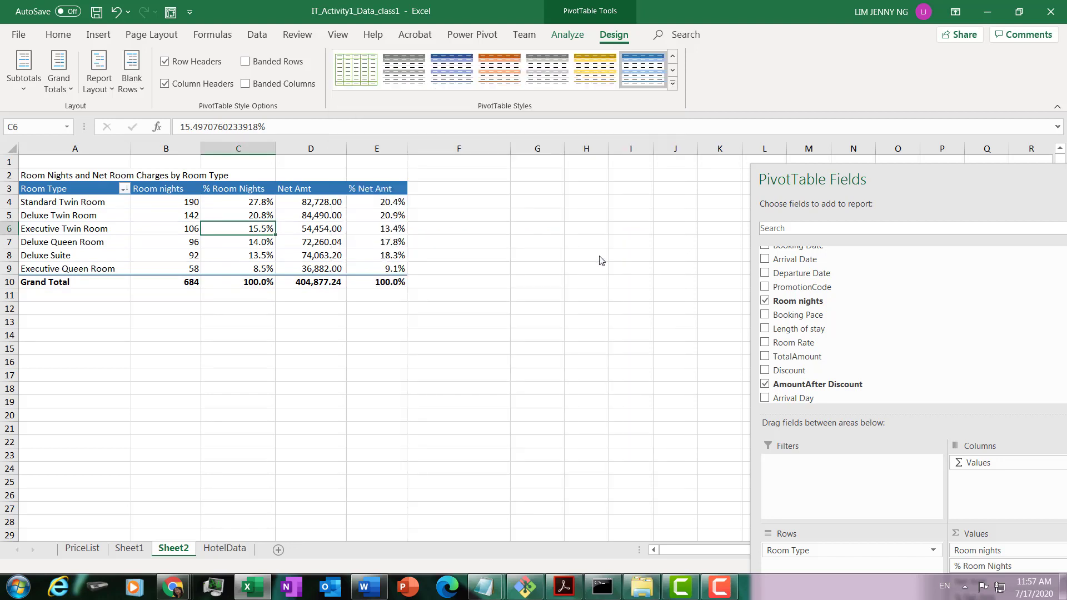
click(101, 223)
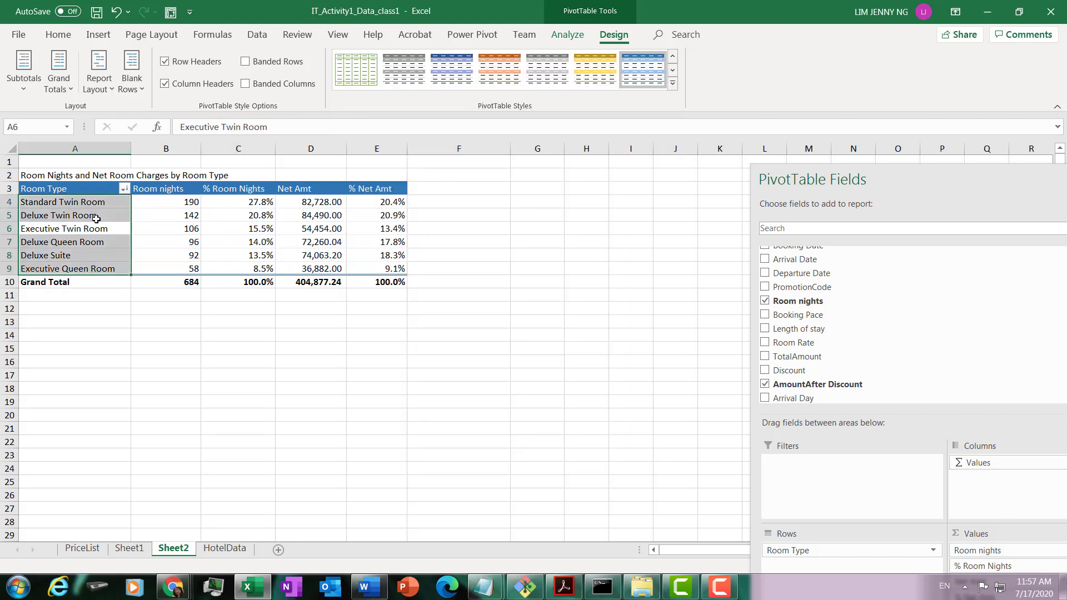
Format the title row A2:E2 above the PivotTable with font size 18 and bold
drag(52, 178, 382, 176)
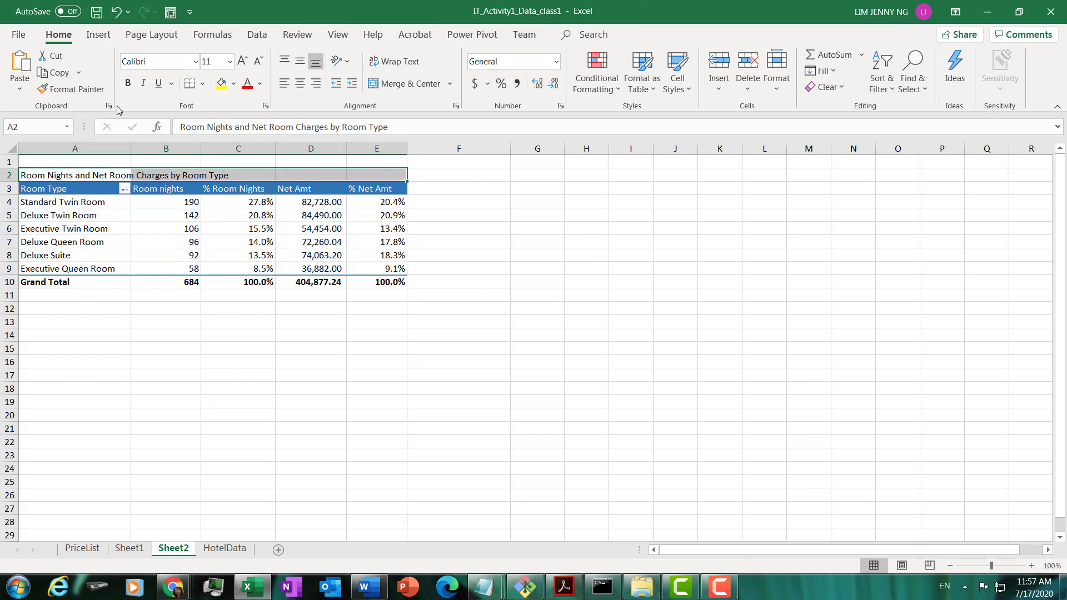
click(230, 64)
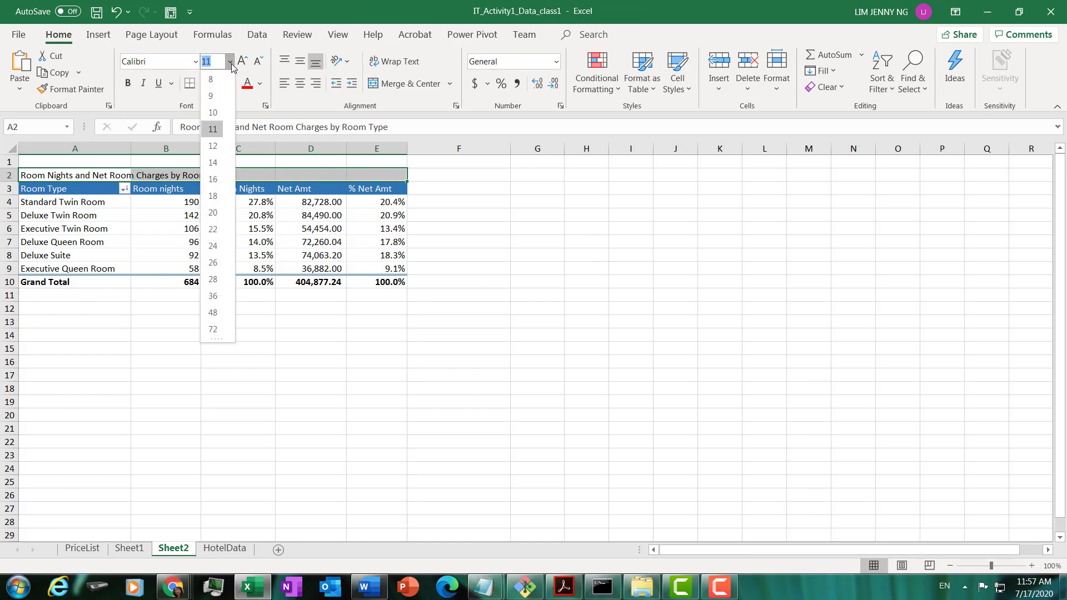
click(213, 197)
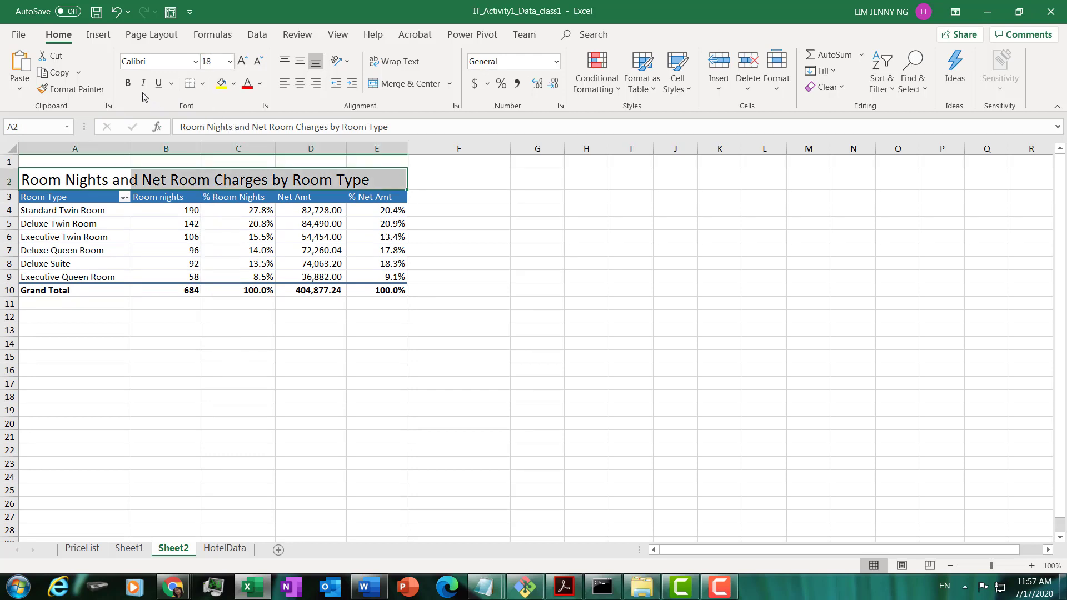
click(127, 83)
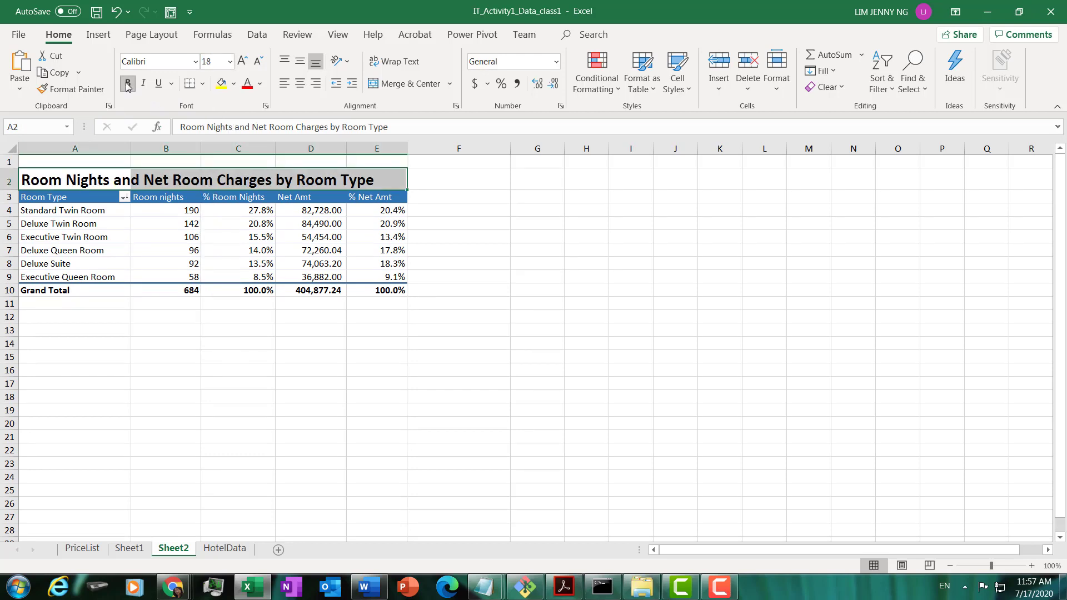
click(45, 179)
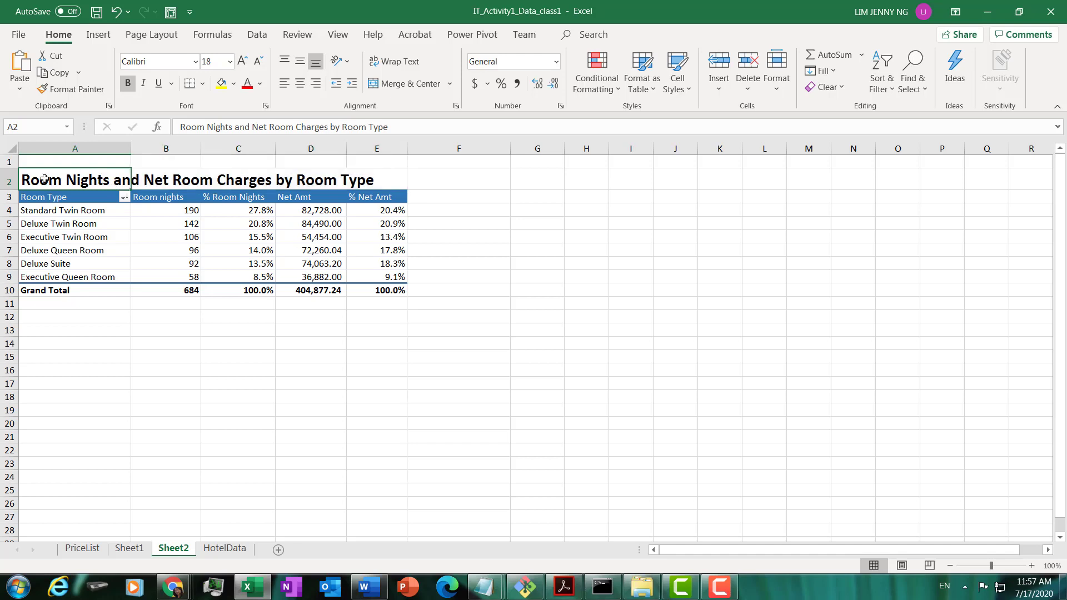
Merge and center the title across A2:E2 and widen columns A through E slightly
drag(55, 180, 388, 177)
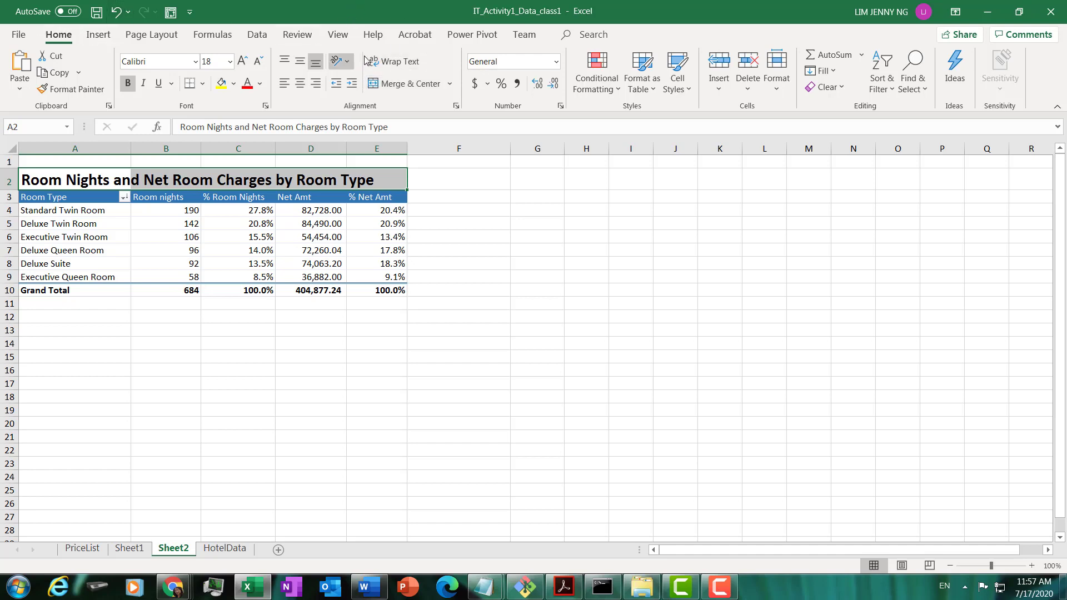
click(410, 85)
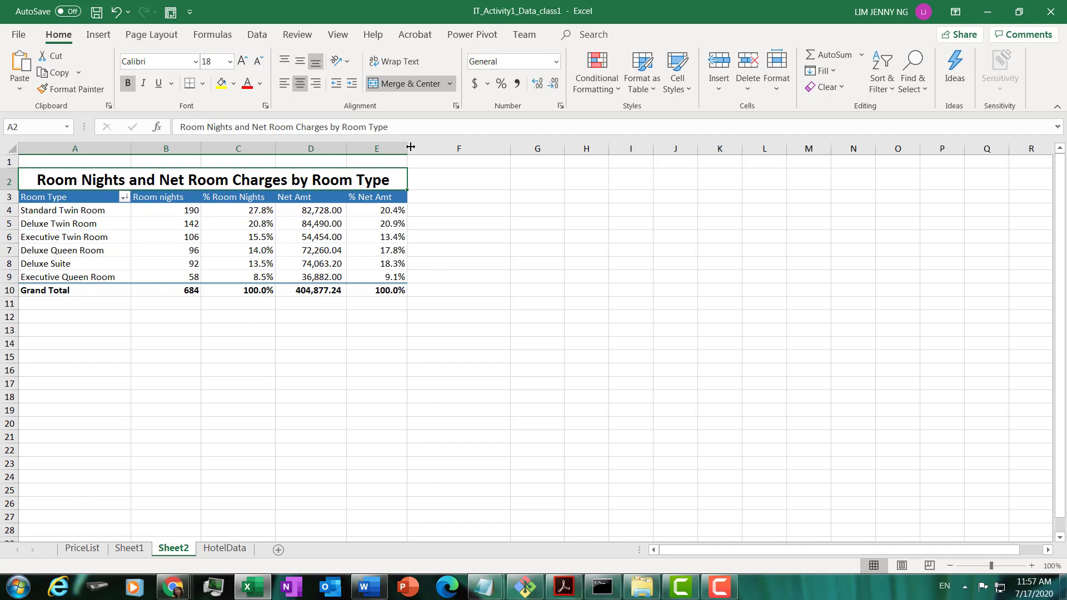
drag(410, 147, 423, 146)
drag(350, 146, 357, 147)
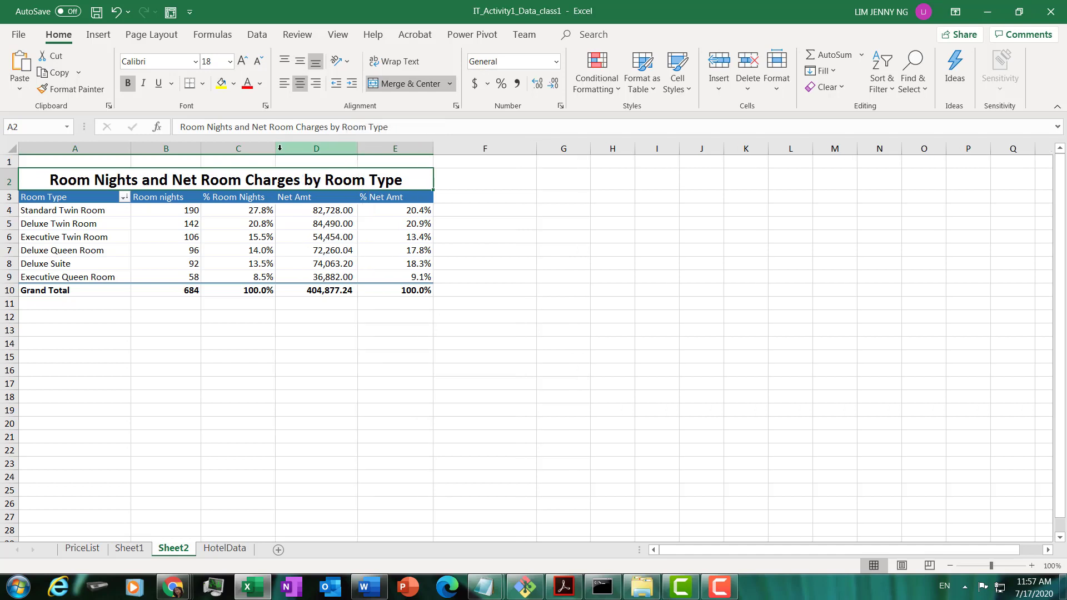
drag(276, 147, 282, 148)
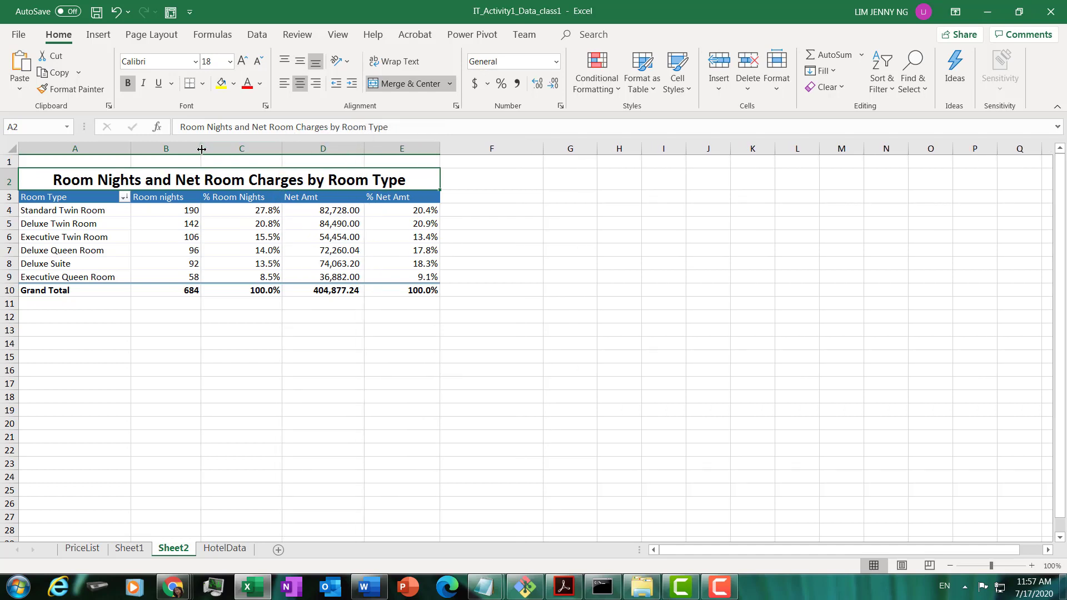
drag(202, 149, 207, 149)
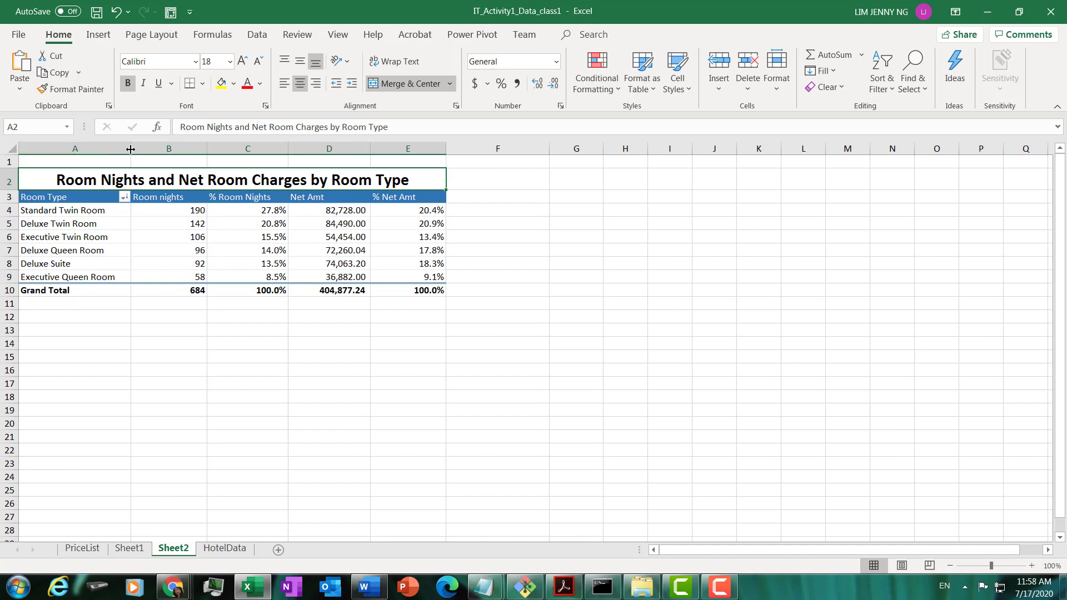
drag(131, 149, 139, 149)
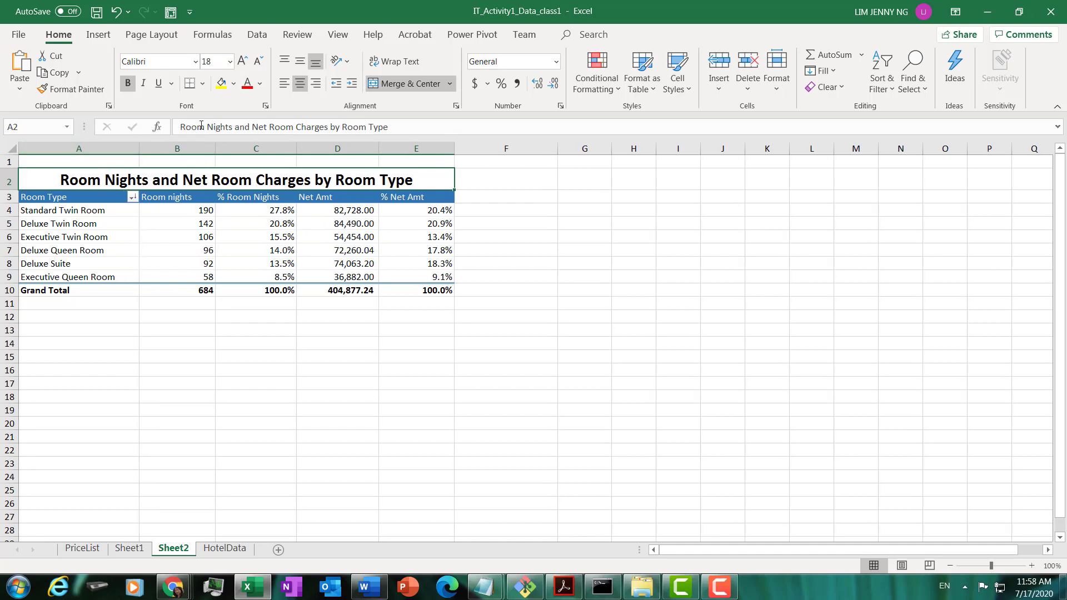
Fill the merged title cell above the PivotTable with a light blue theme color
click(235, 84)
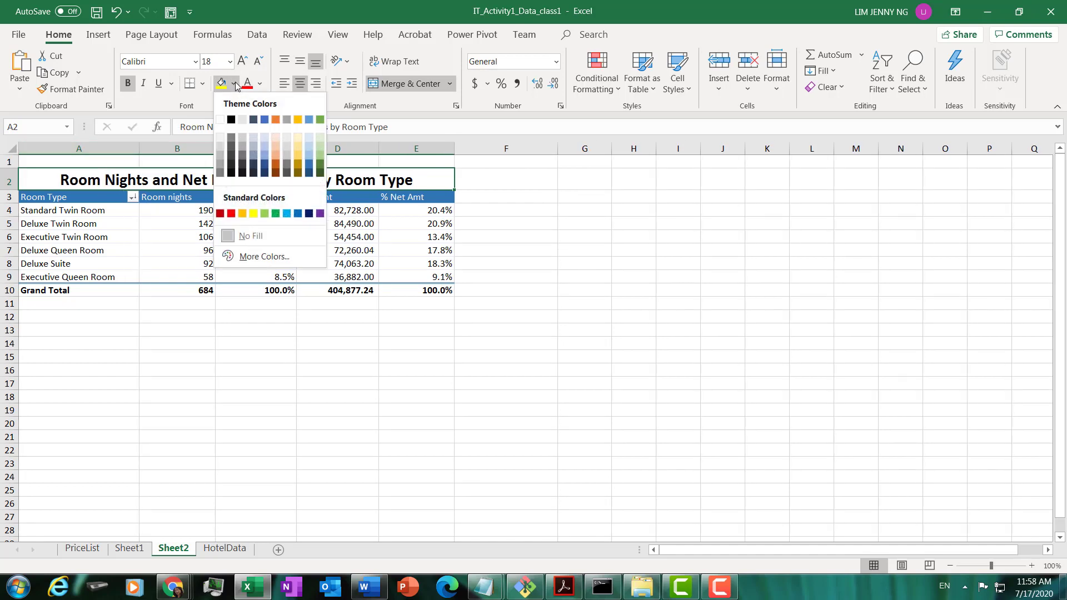
click(310, 146)
click(499, 293)
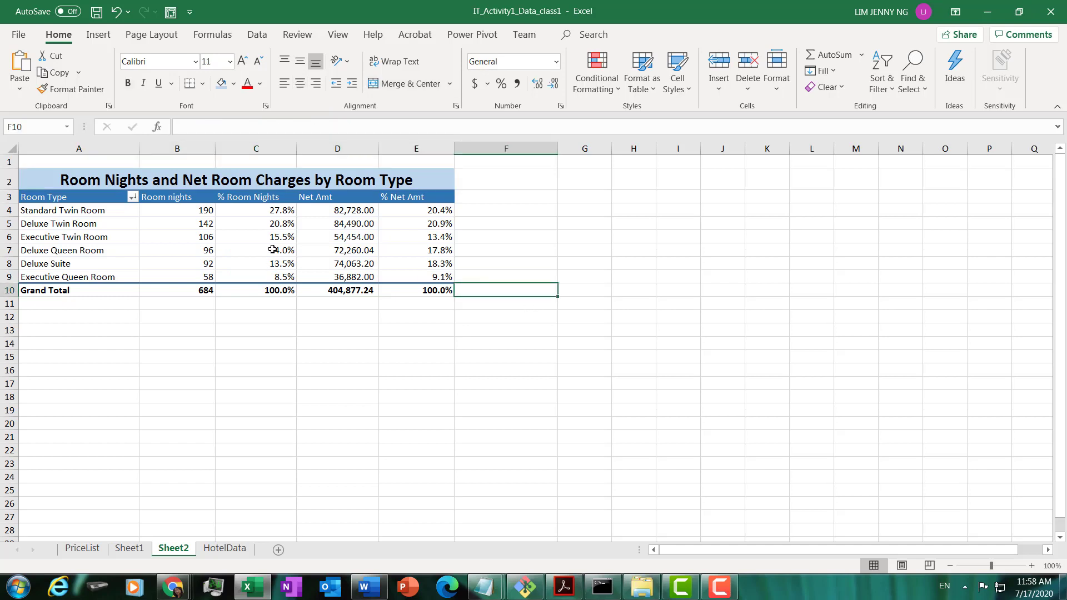
click(244, 234)
click(119, 237)
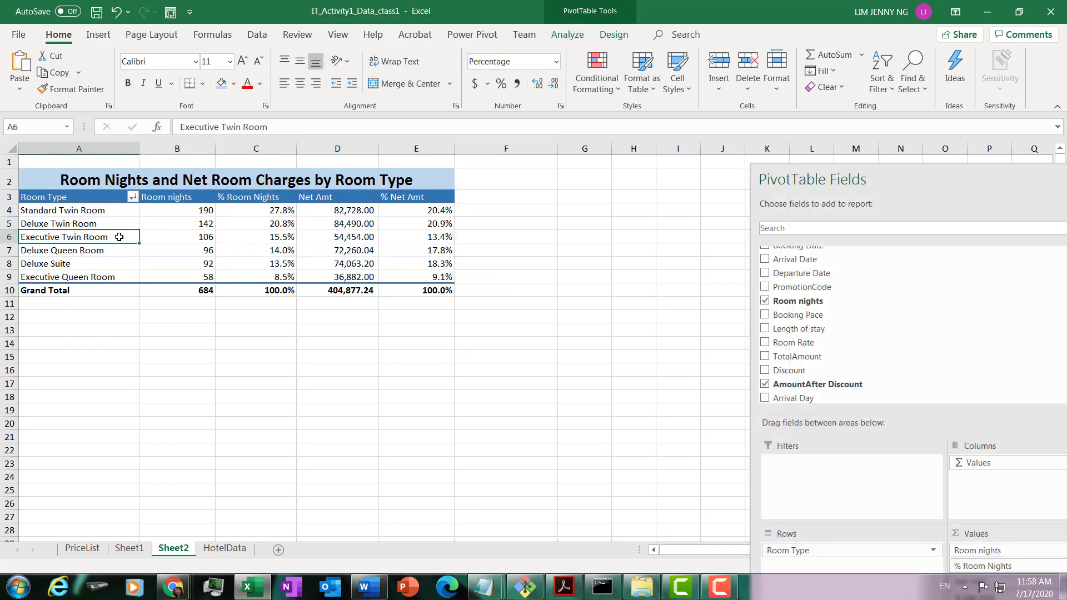
click(133, 198)
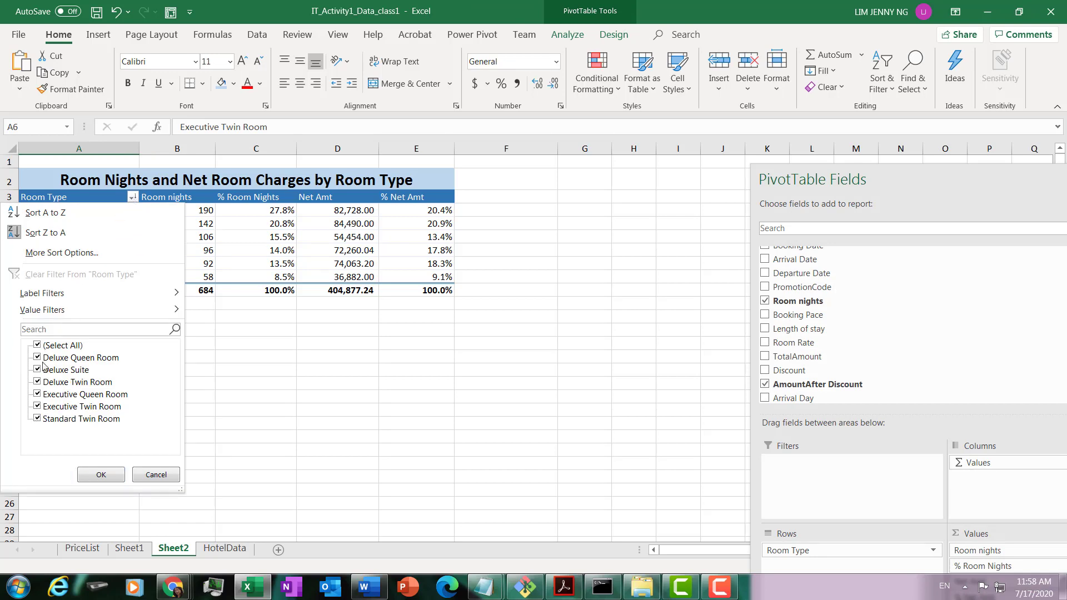
click(155, 475)
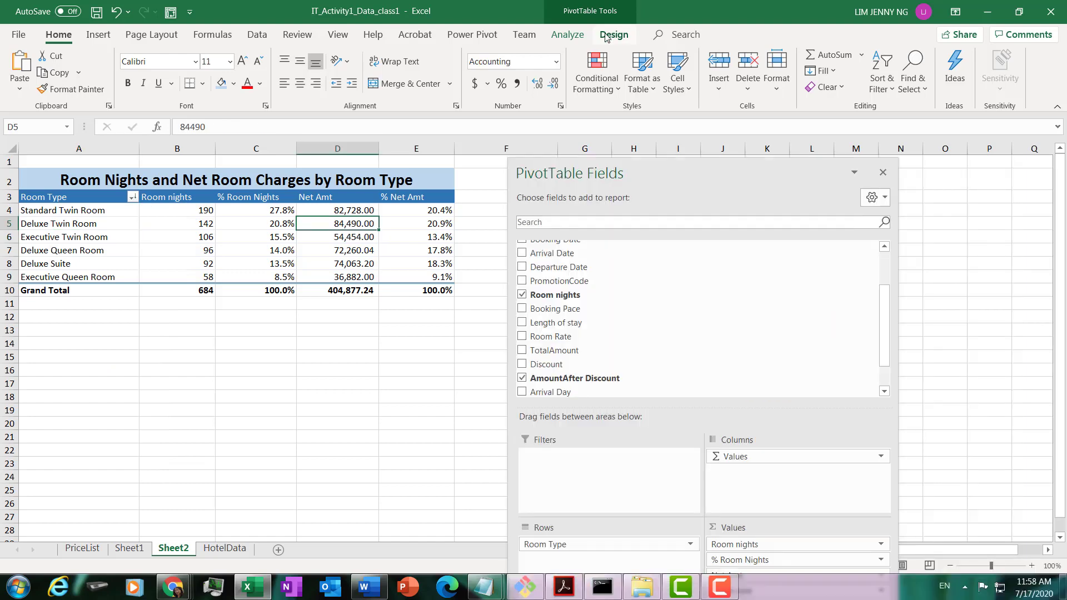
Hide the PivotTable's field headers so the Room Type heading and its filter arrow are not shown
click(612, 37)
click(562, 33)
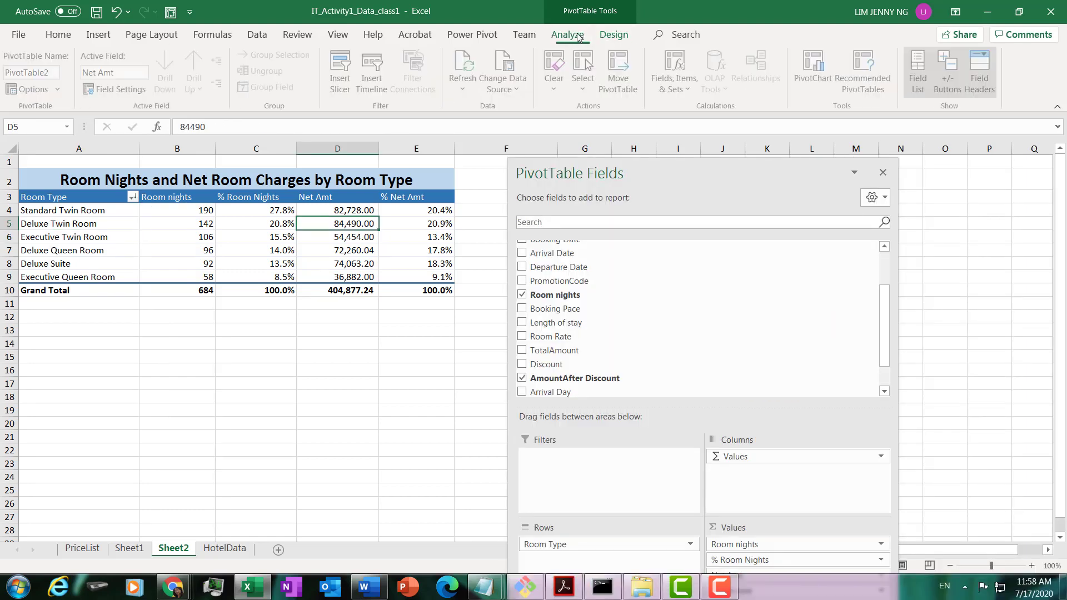
click(983, 69)
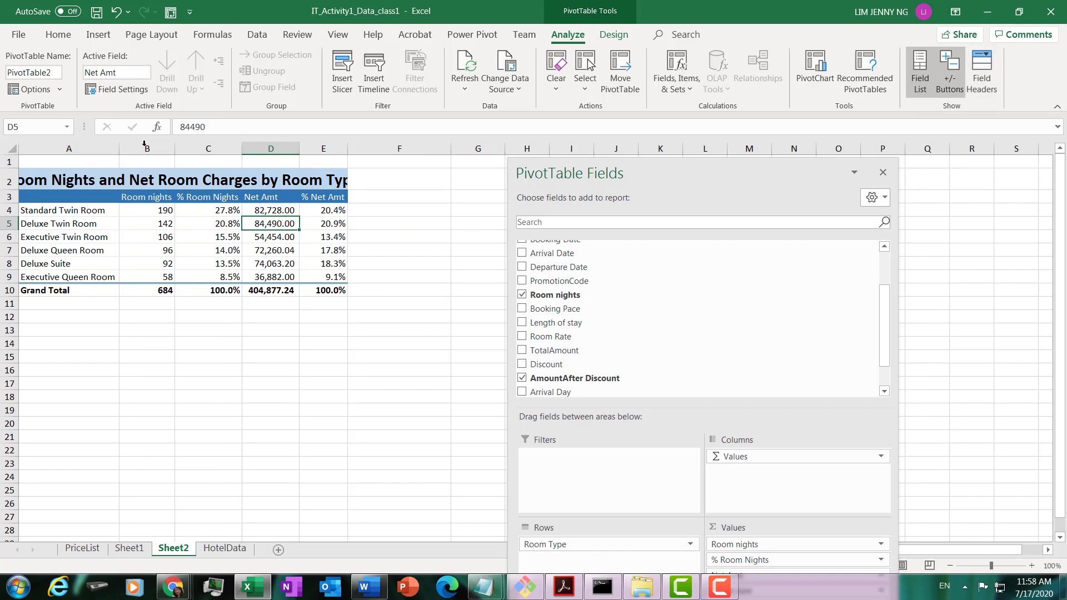
Widen columns A through E so the full title fits above the PivotTable, making column A the widest
drag(119, 148, 255, 148)
drag(322, 149, 479, 149)
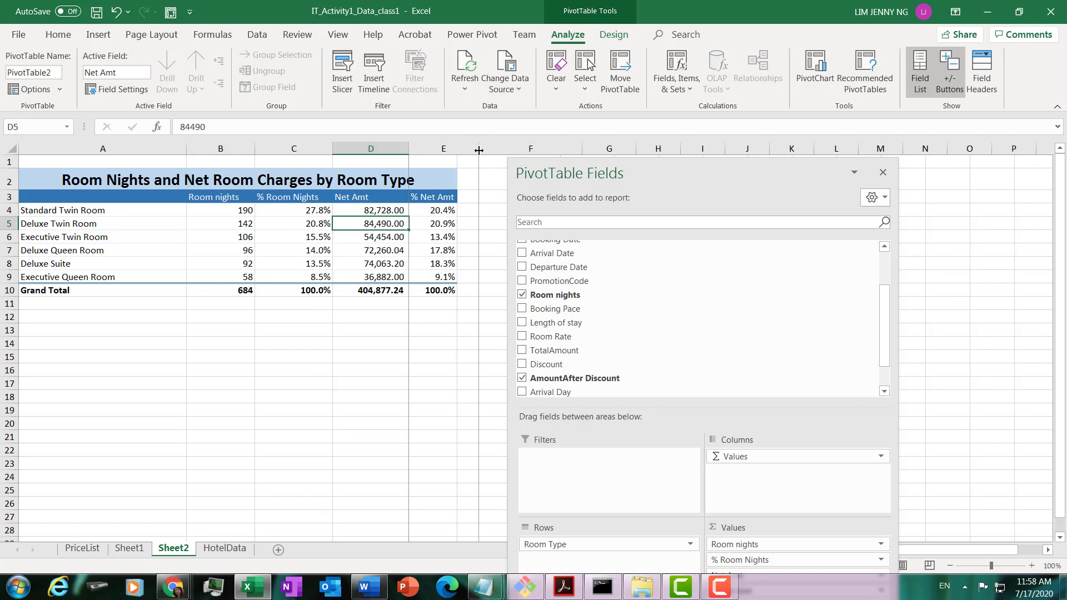
click(455, 243)
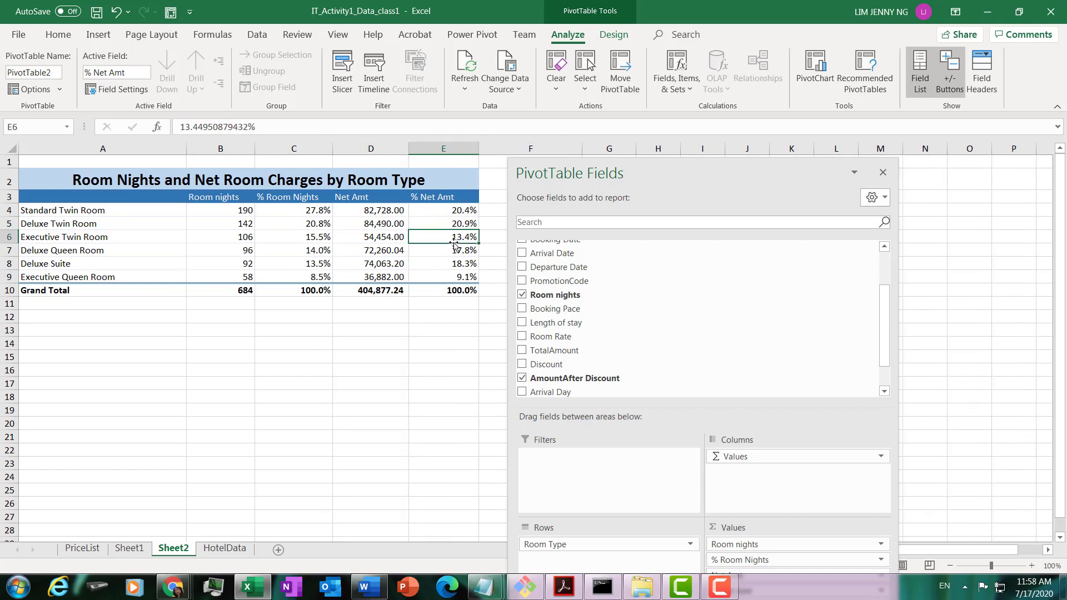
Close the PivotTable field list, show it again for the selected PivotTable and close it once more
click(884, 172)
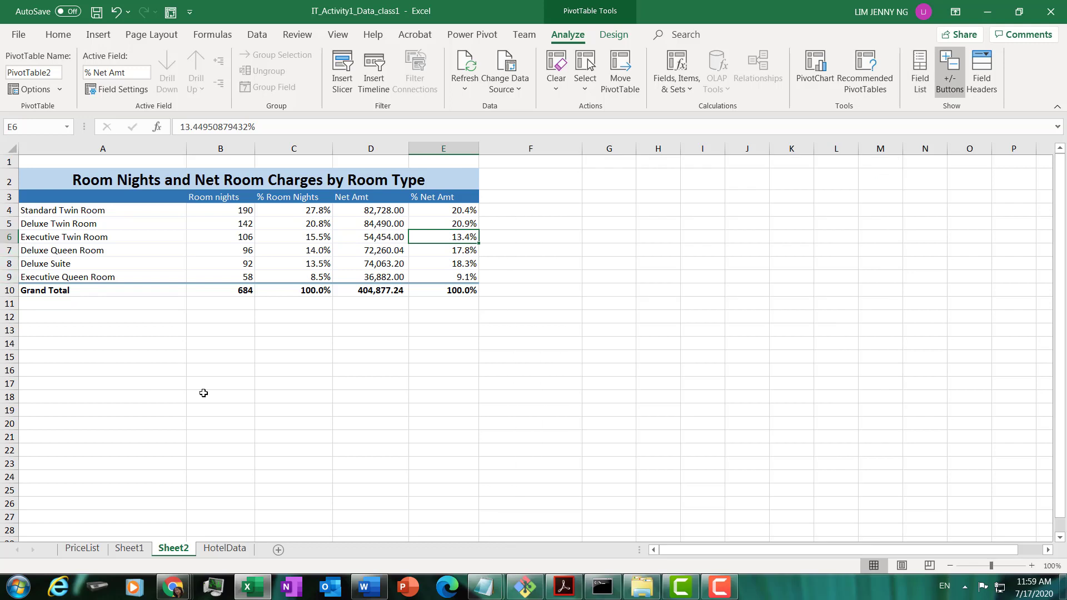
click(289, 253)
click(422, 239)
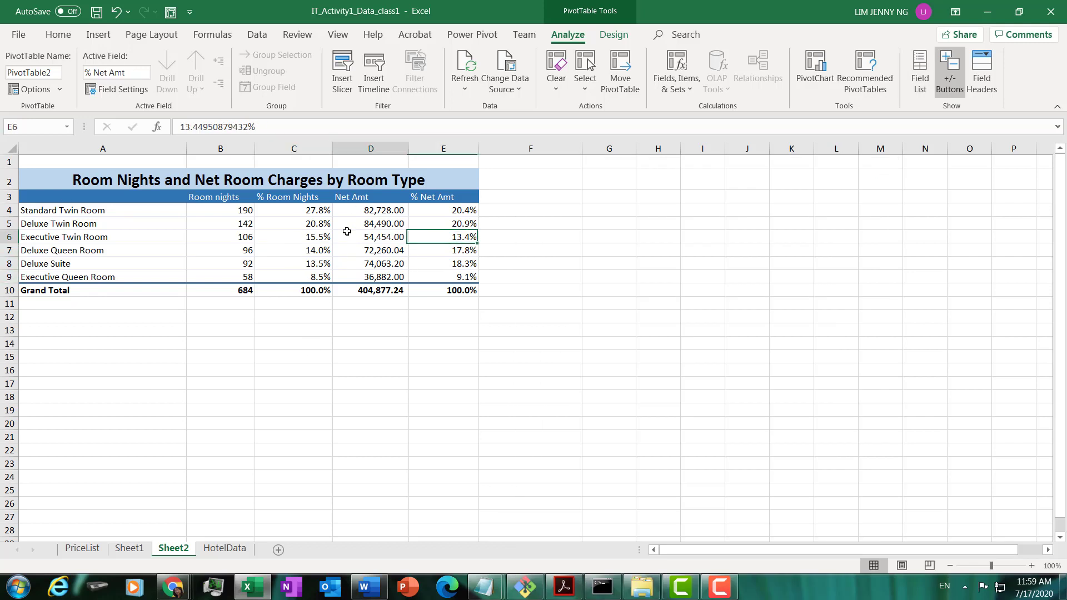
click(347, 233)
click(449, 238)
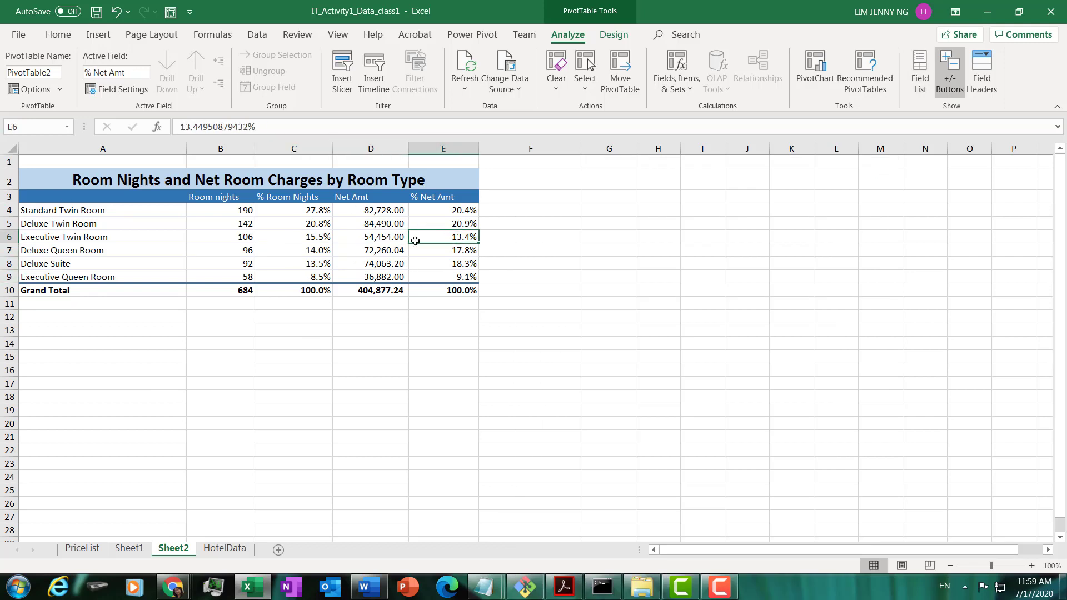
click(914, 80)
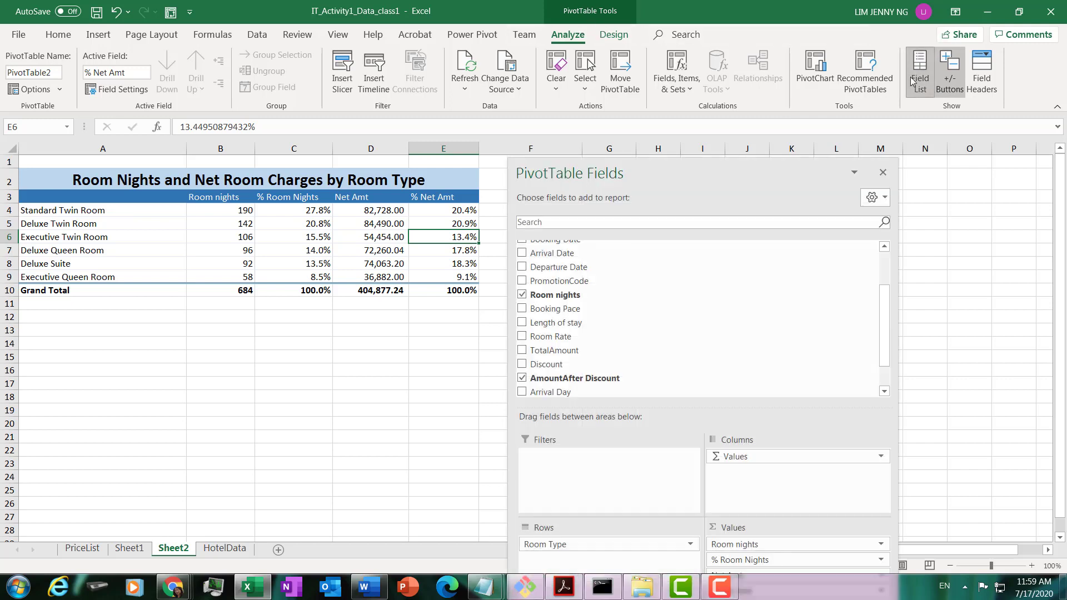
click(883, 172)
click(288, 242)
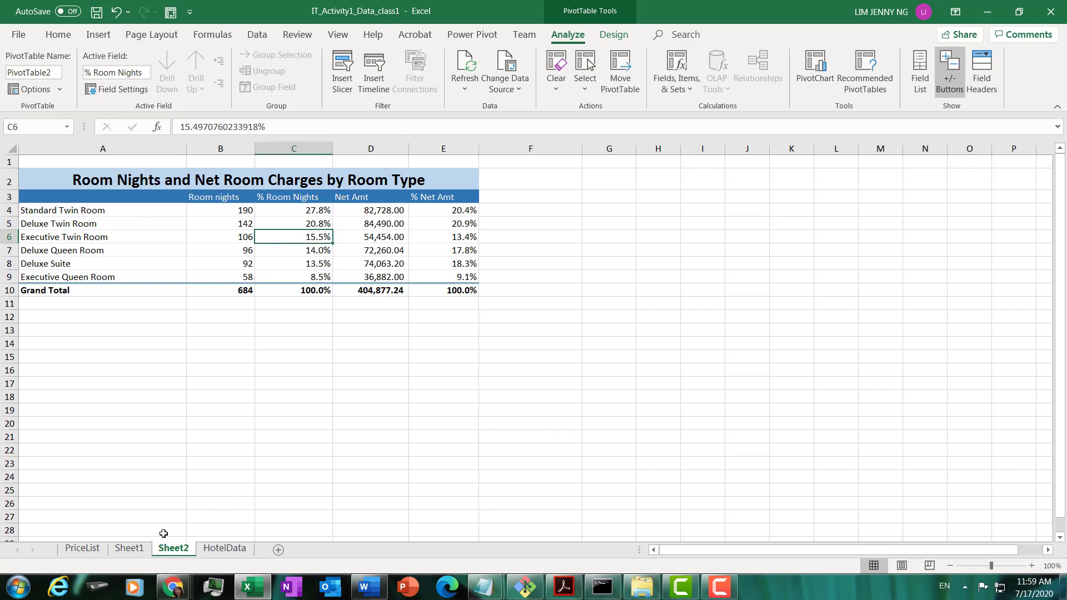
Check the page heading in the answers PDF in Acrobat, return to Excel and rename Sheet2 as Room Type Analysis
click(564, 587)
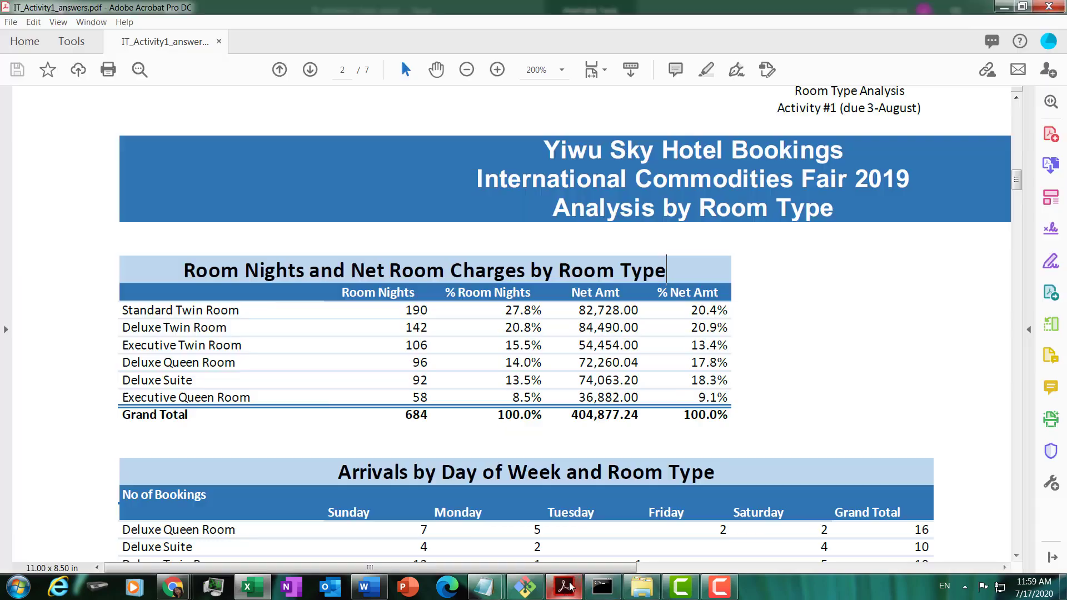
drag(793, 89, 888, 93)
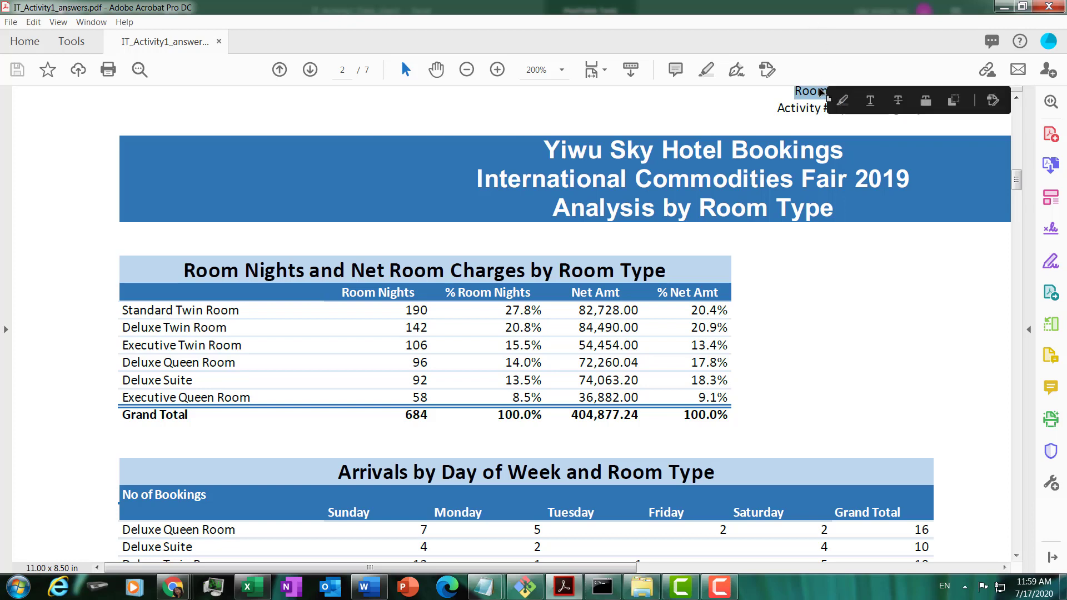
click(788, 92)
drag(788, 92, 889, 92)
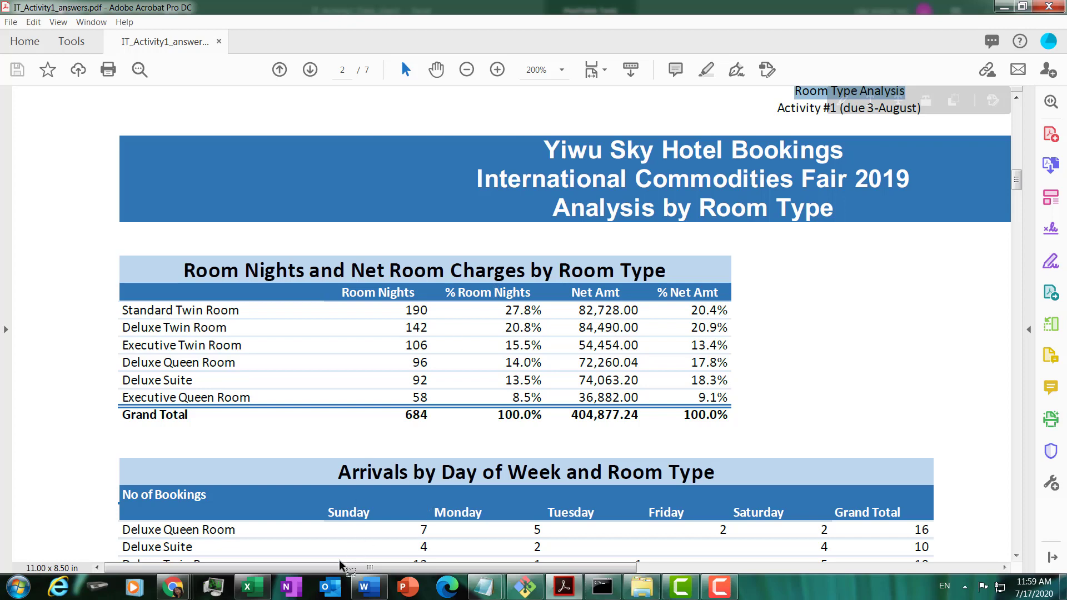
click(255, 589)
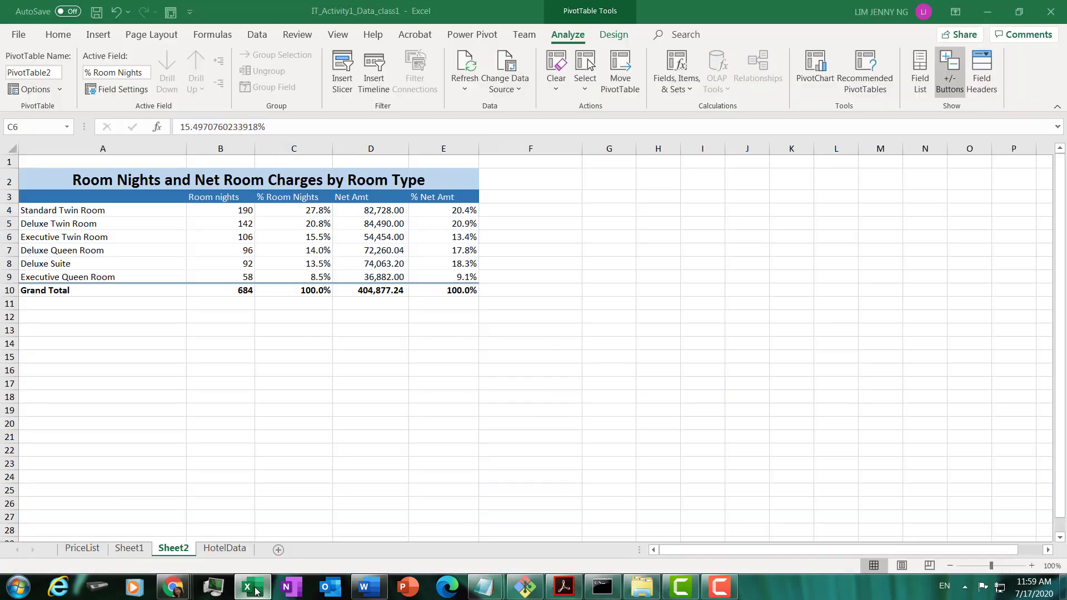
double_click(174, 549)
text(Room Type Analysis)
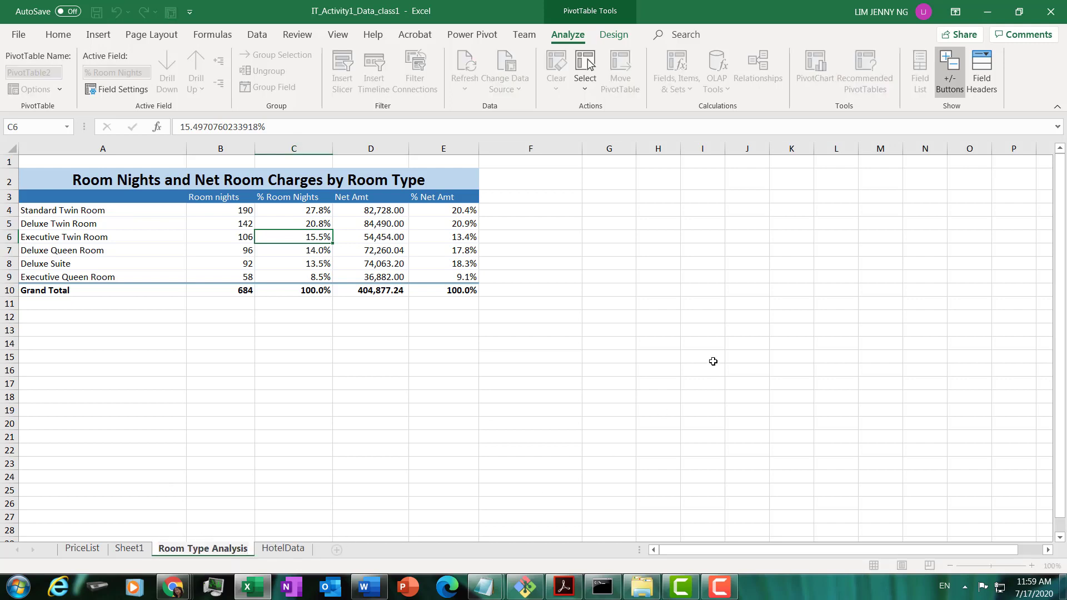
key(Return)
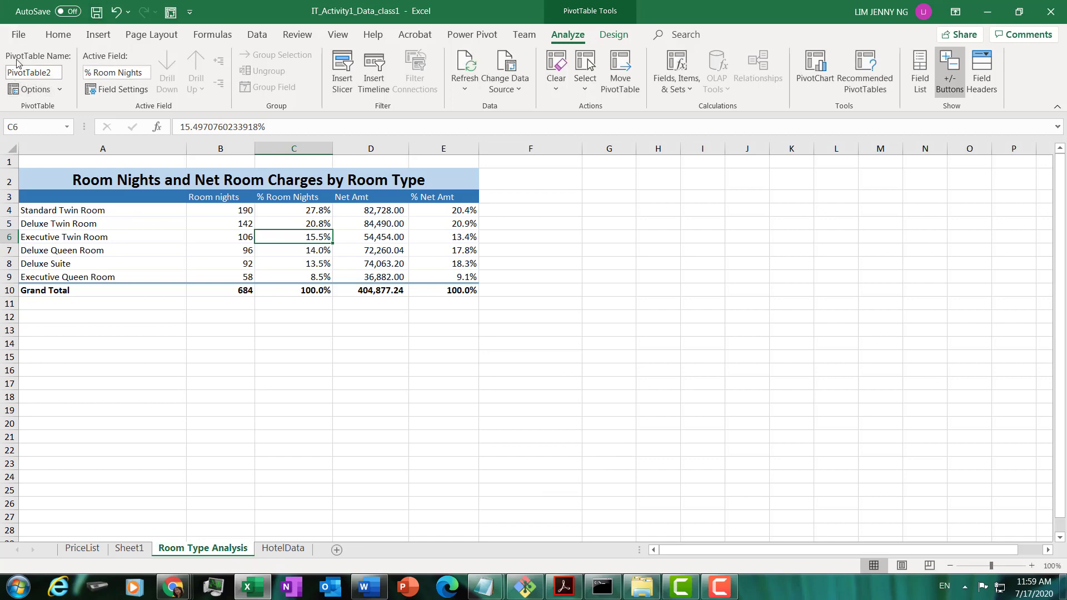
Save the workbook under its existing name
click(19, 35)
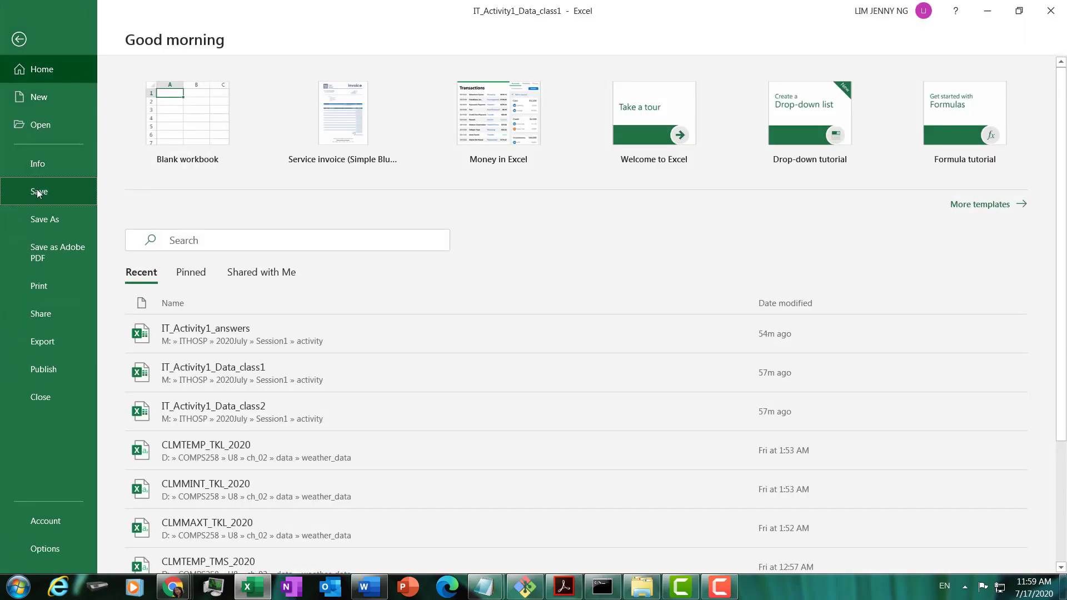
click(37, 190)
click(223, 250)
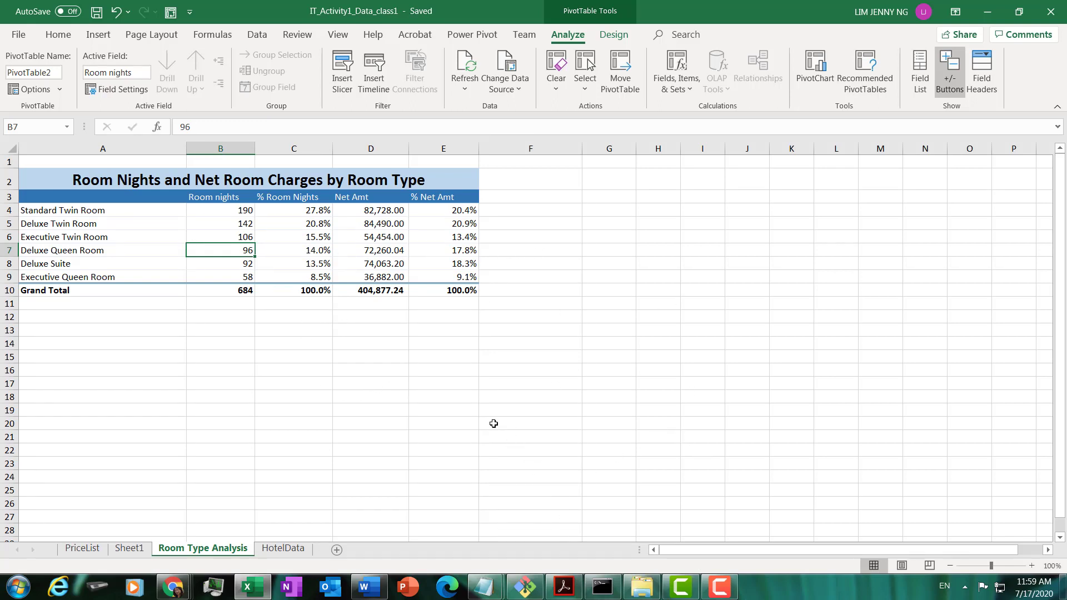
Switch to the answers PDF in Acrobat and examine the Arrivals by Day of Week and Room Type table's title
click(564, 587)
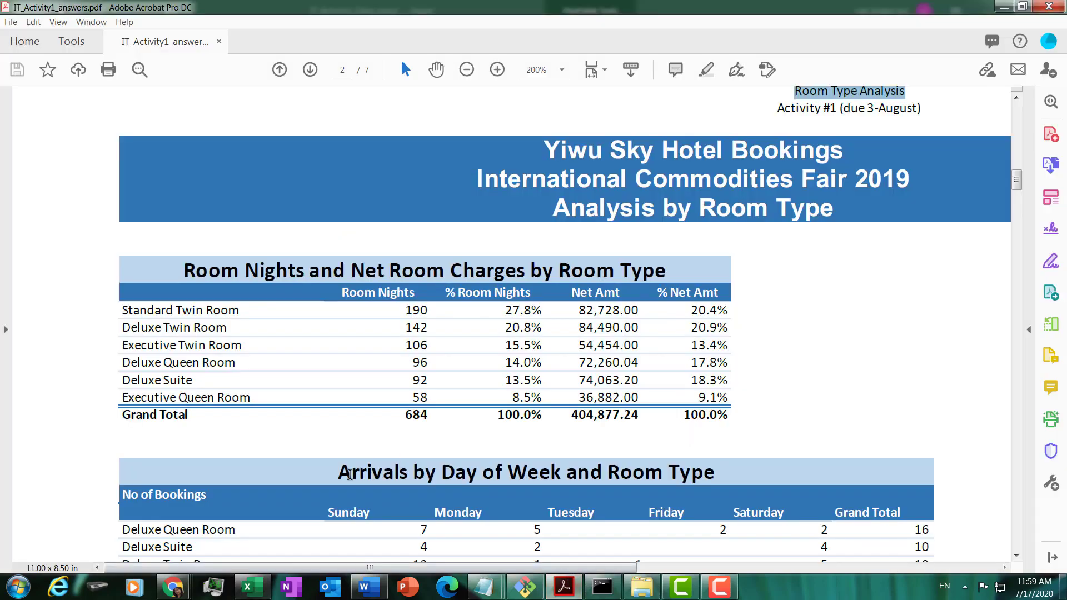
drag(339, 472, 717, 471)
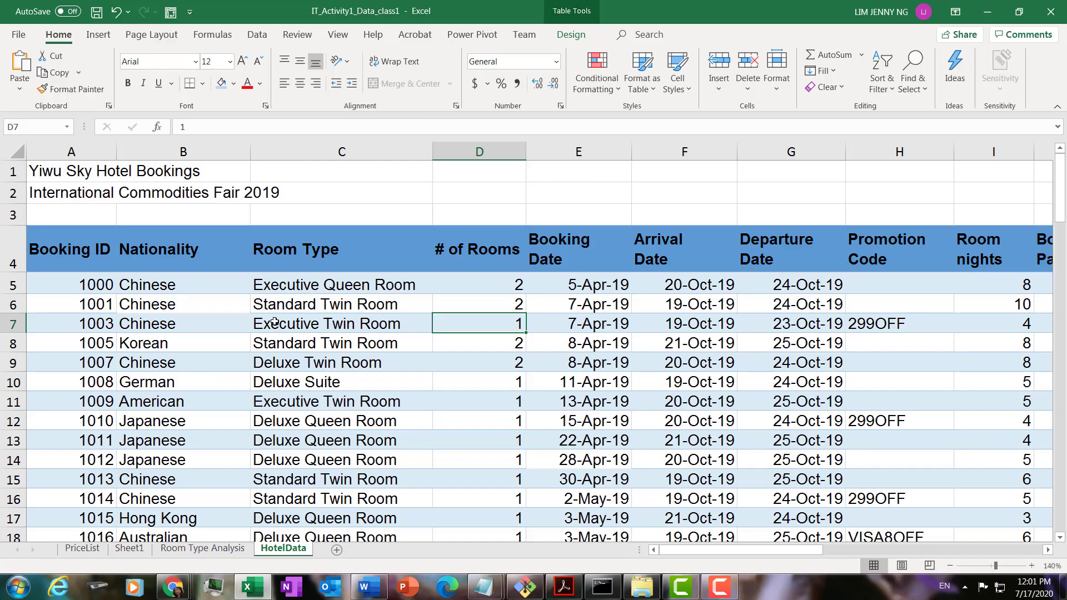
Start a new PivotTable from Table2 on the HotelData sheet and check the extent of its source range
click(267, 320)
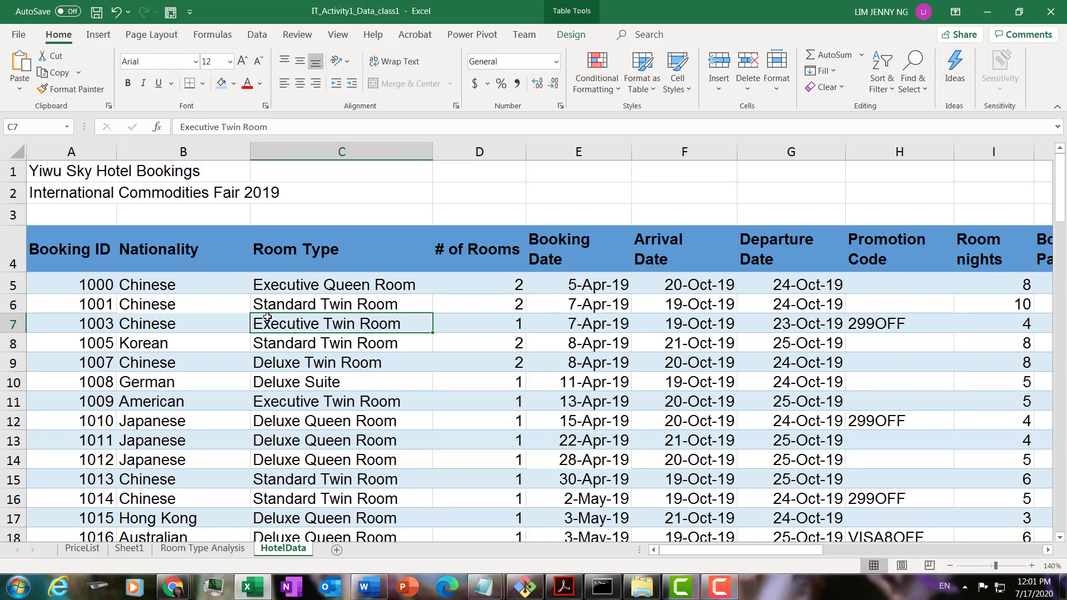
click(332, 276)
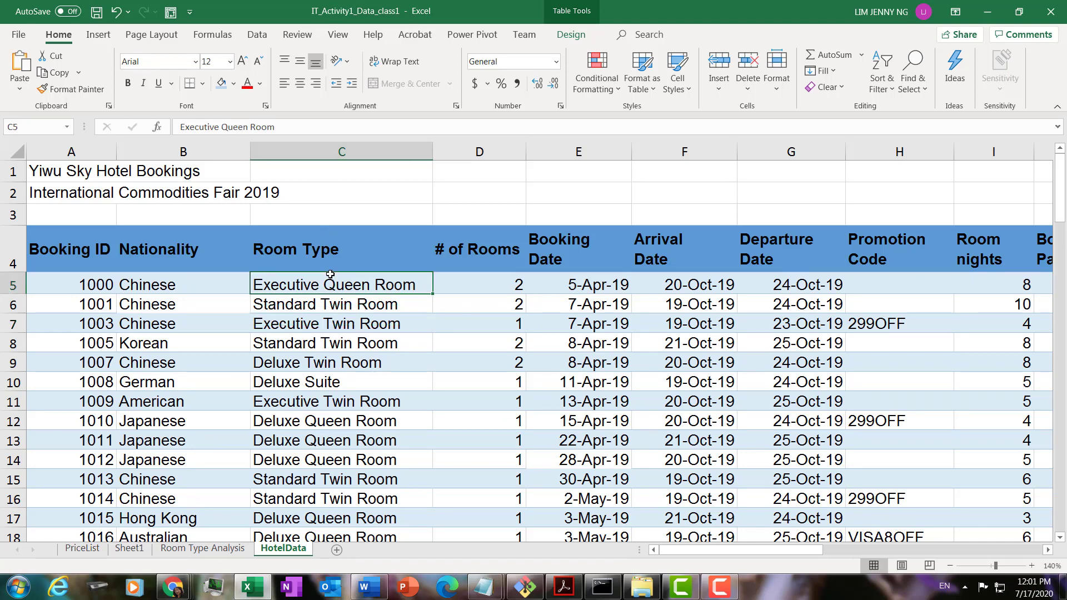
click(321, 342)
click(519, 342)
click(359, 421)
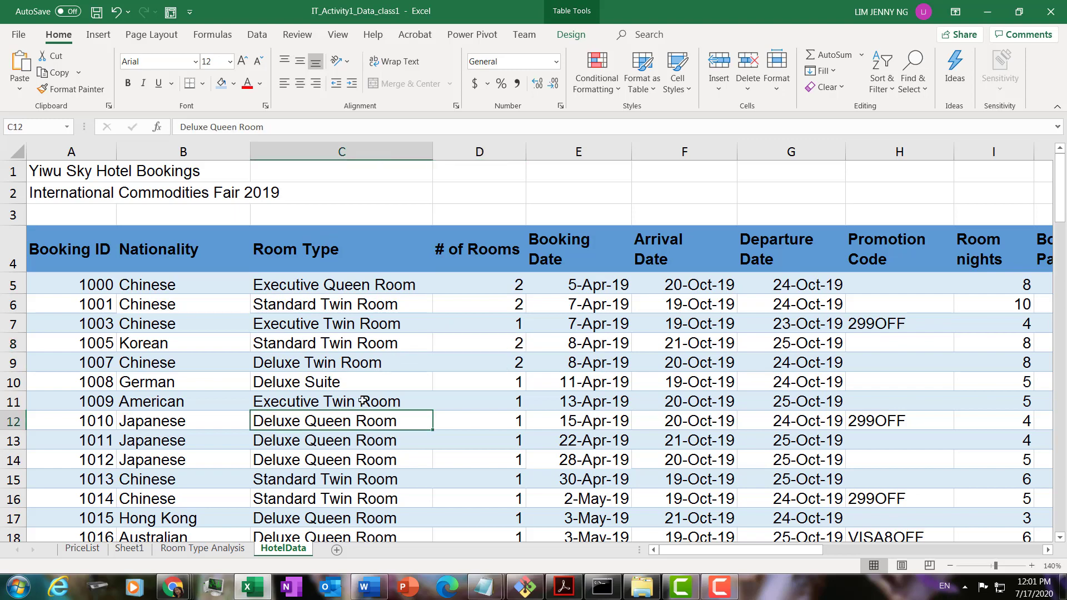
click(340, 341)
click(339, 300)
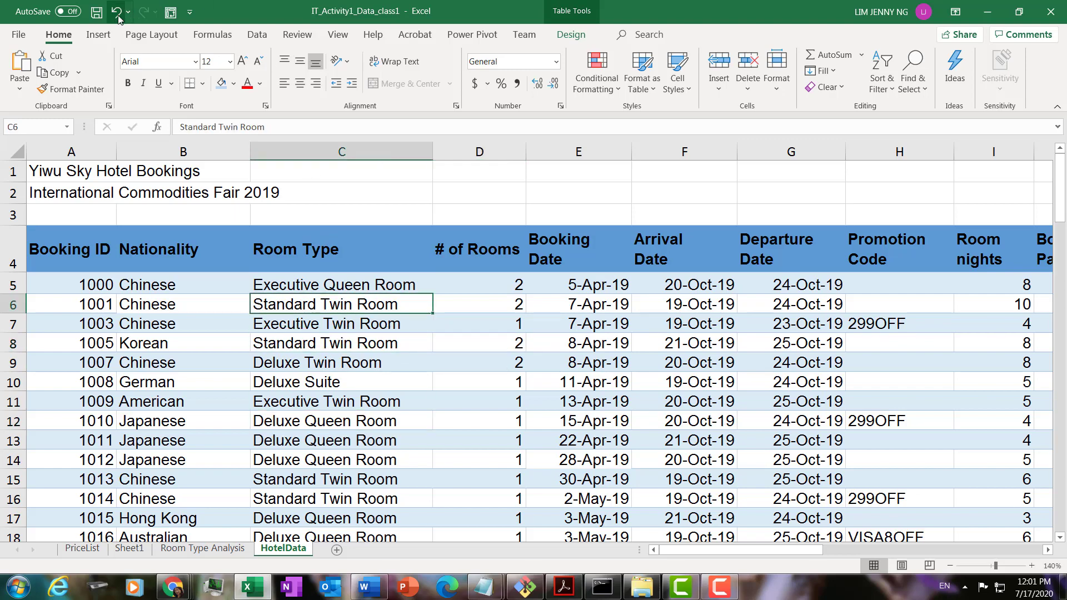
click(98, 35)
click(15, 95)
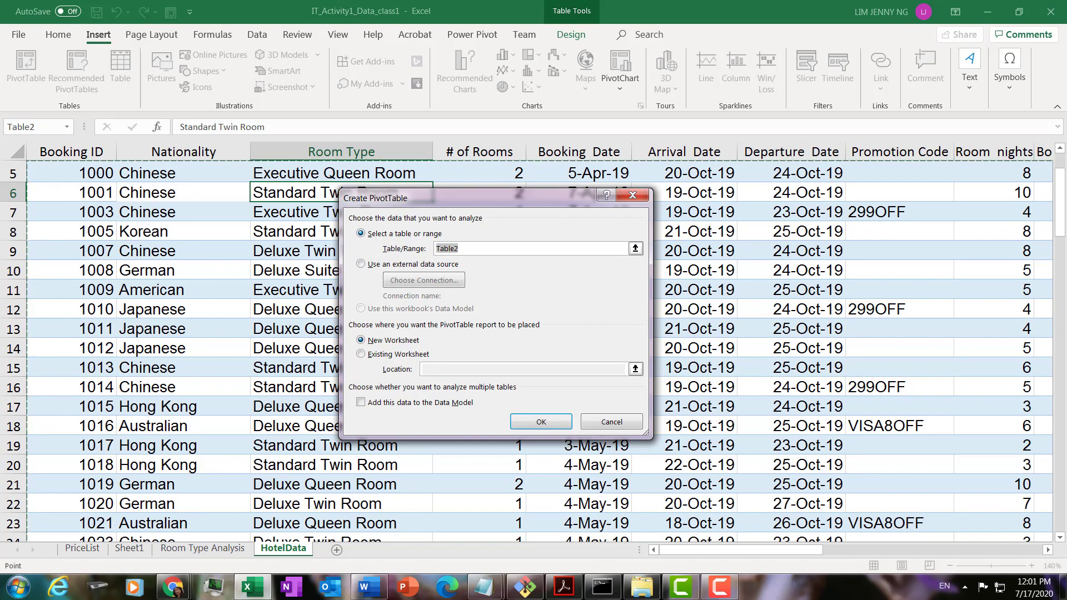
drag(816, 550, 995, 548)
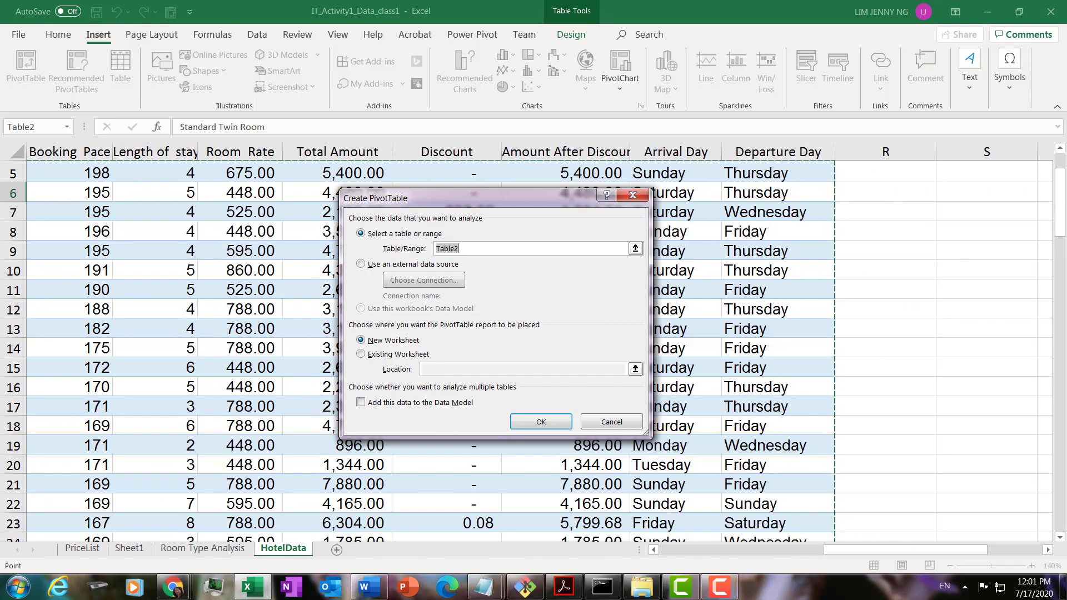
drag(1060, 198, 1063, 485)
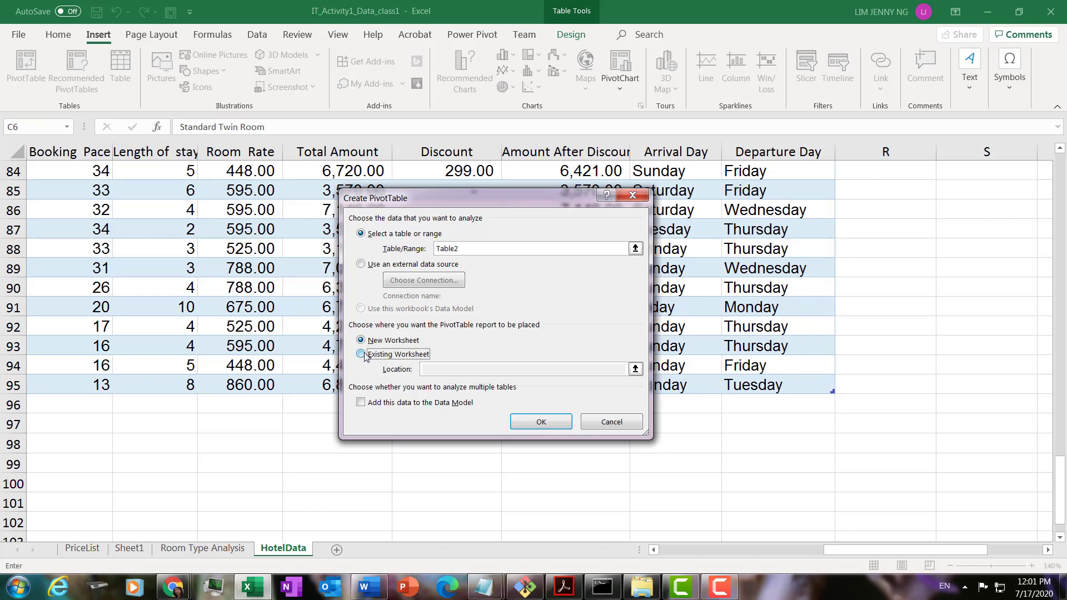
Place the new PivotTable on the existing Room Type Analysis worksheet at cell A14 and create it
click(365, 355)
click(198, 552)
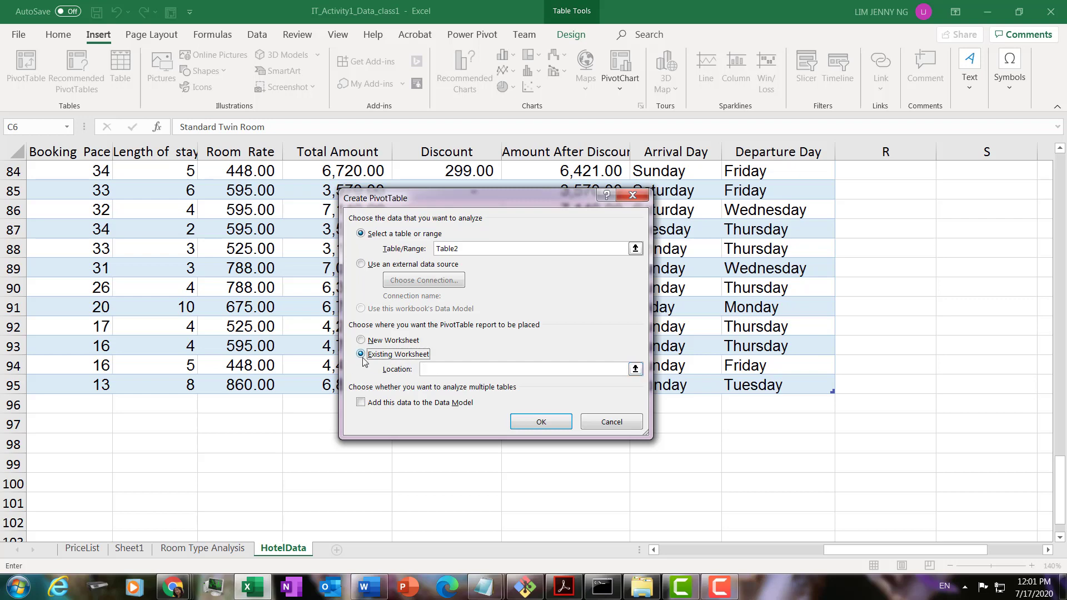
click(435, 369)
click(212, 552)
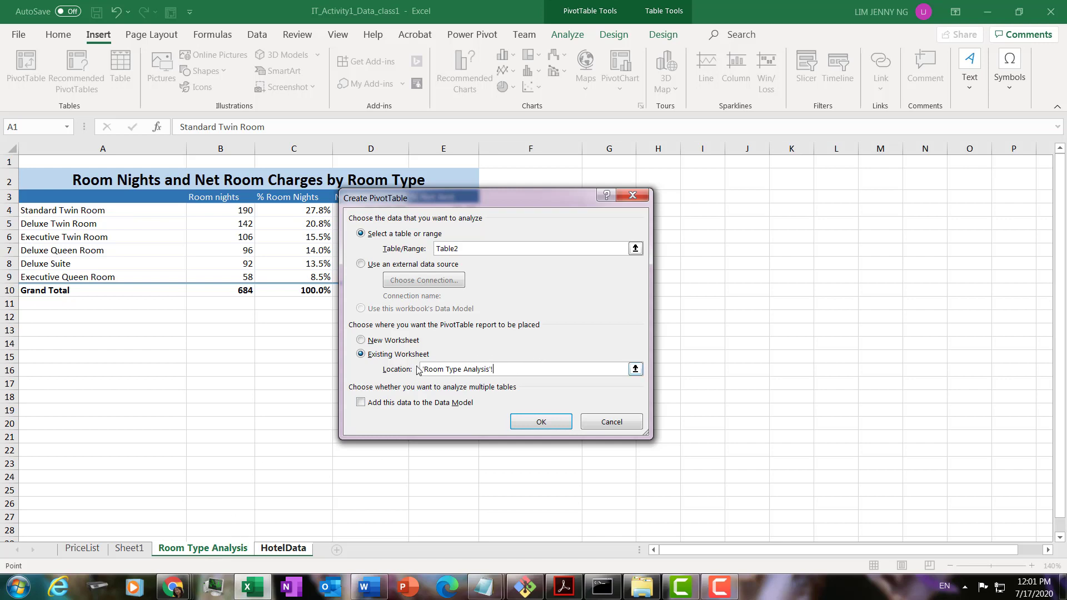
click(42, 340)
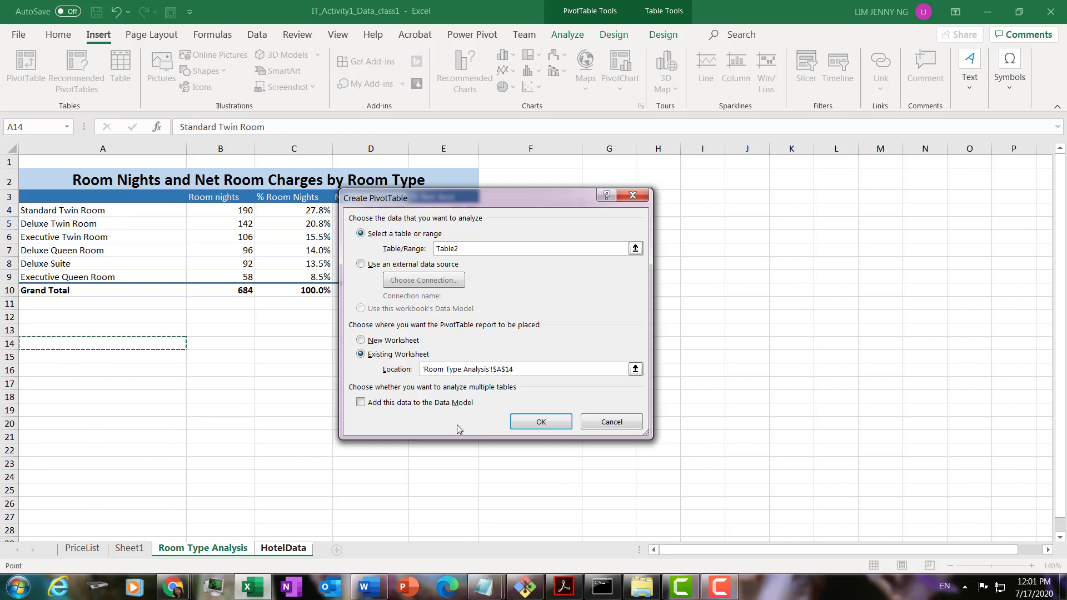
click(559, 422)
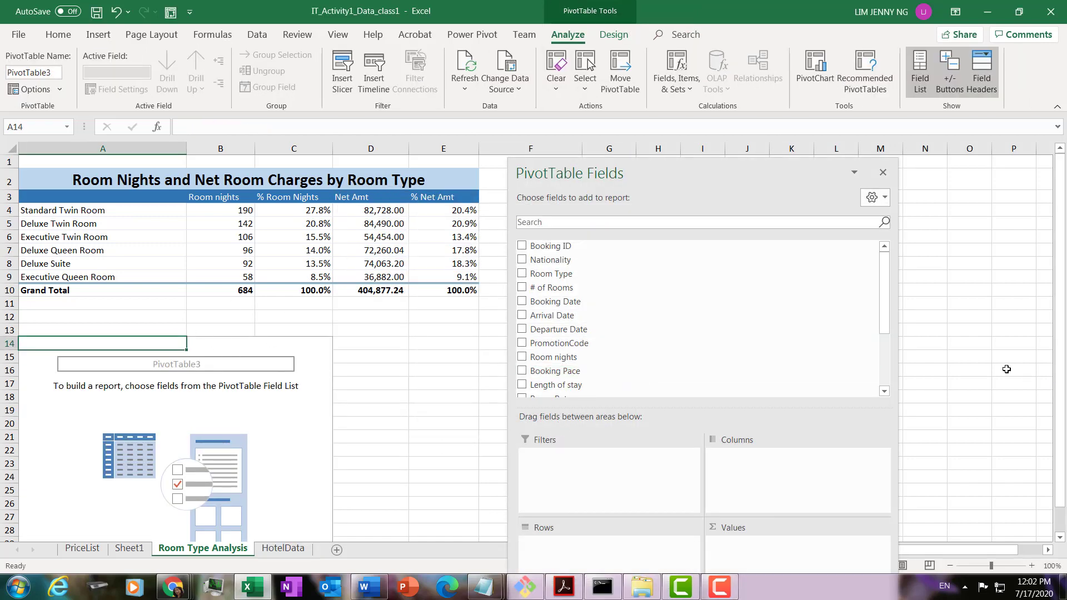
Examine the layout of the Arrivals by Day of Week and Room Type table in the Acrobat answers PDF, and return to Excel
drag(1062, 356, 1064, 398)
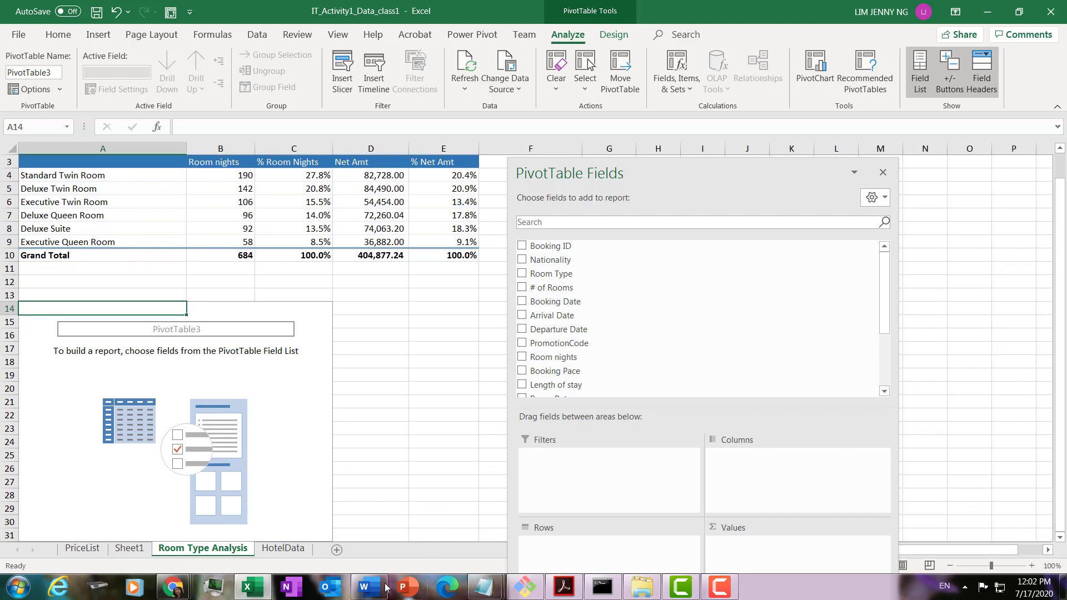
click(564, 587)
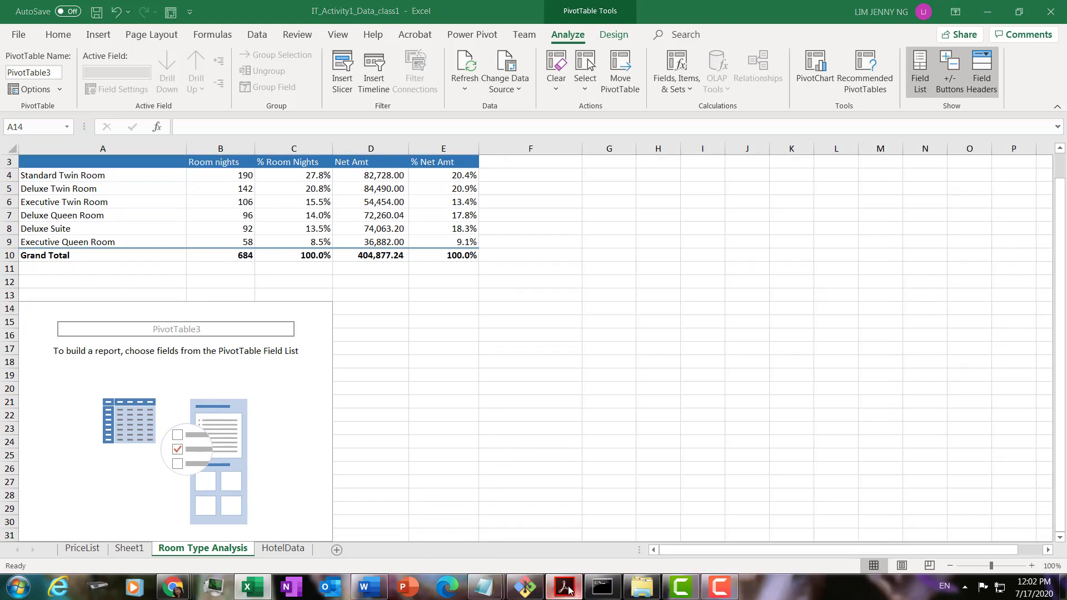
drag(1016, 180, 1031, 203)
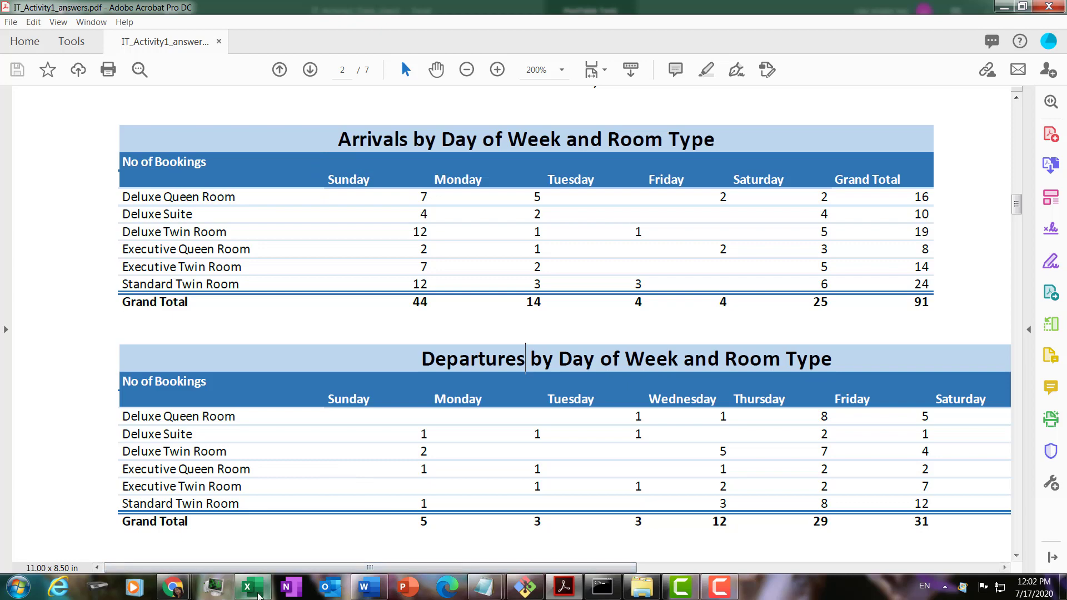
click(244, 588)
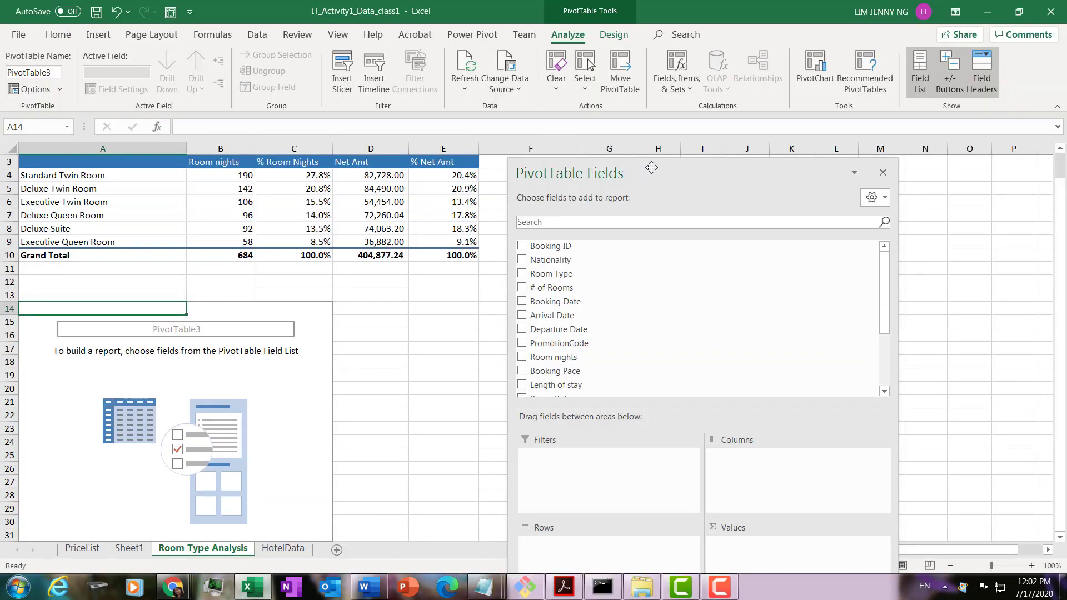
Move the floating PivotTable field list fully into view and add Room Type and Arrival Day to the new PivotTable's rows
drag(648, 168, 675, 102)
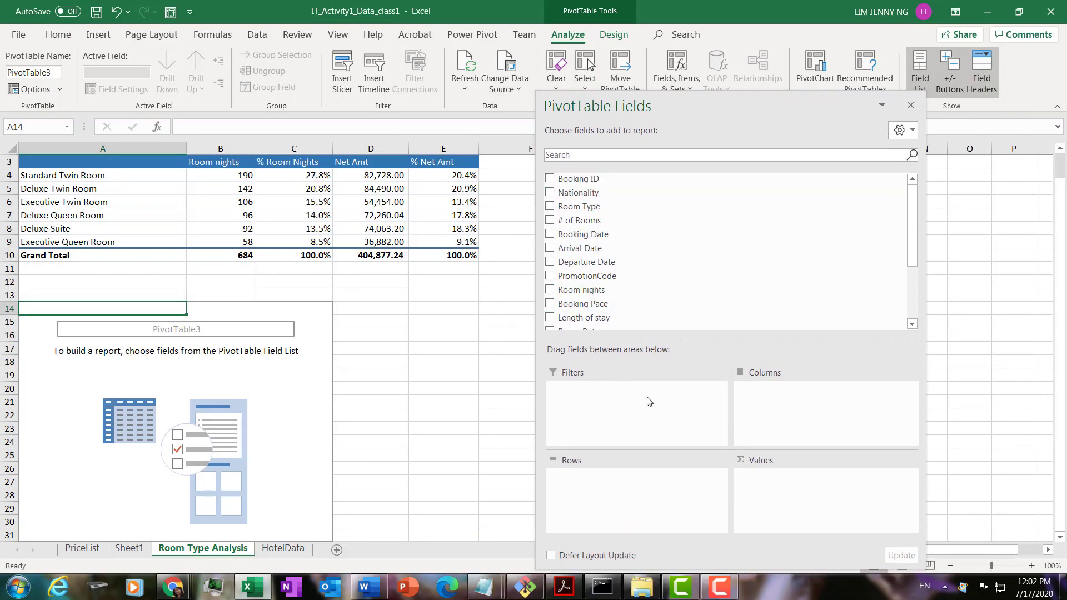
drag(726, 109, 706, 52)
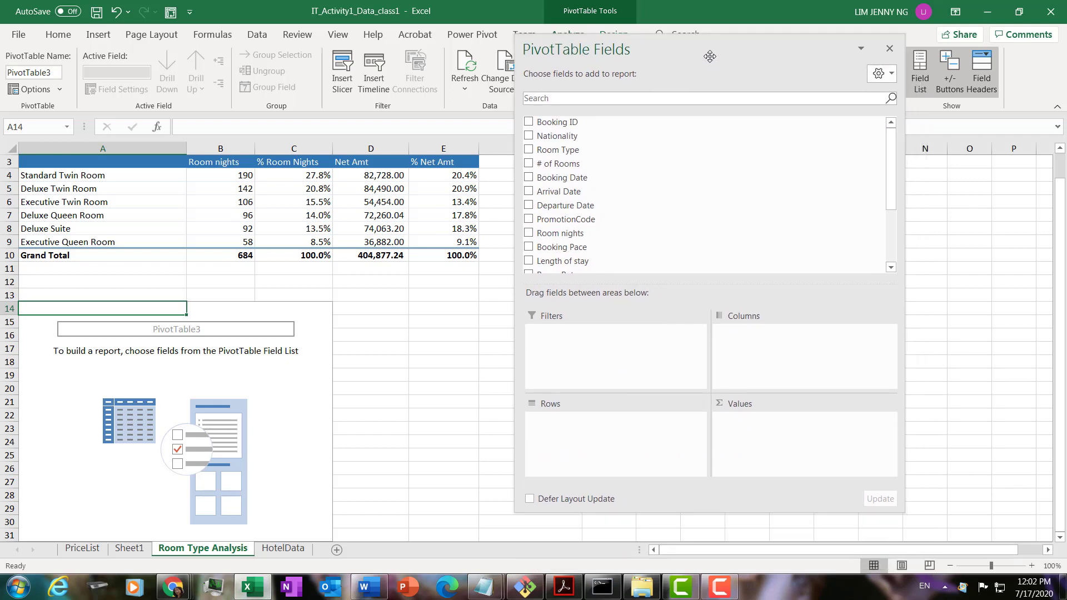
click(528, 150)
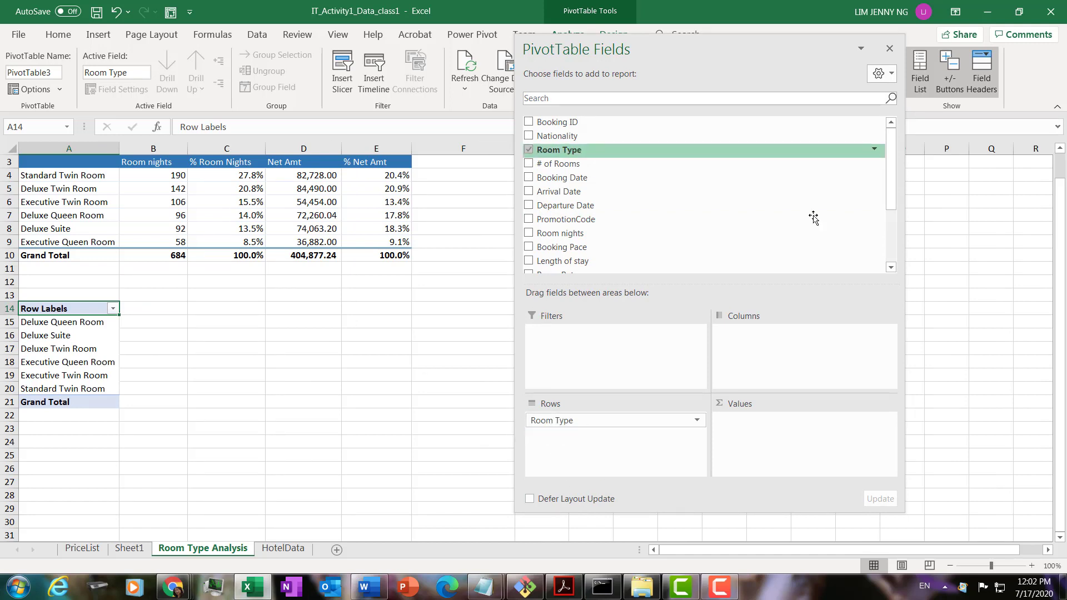
drag(892, 180, 901, 256)
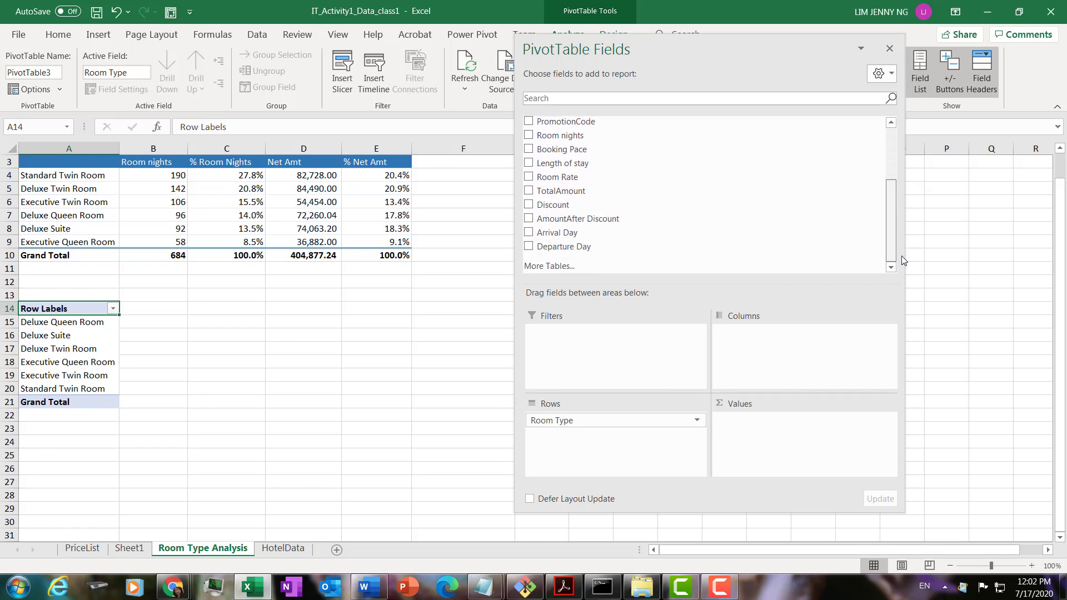
click(532, 231)
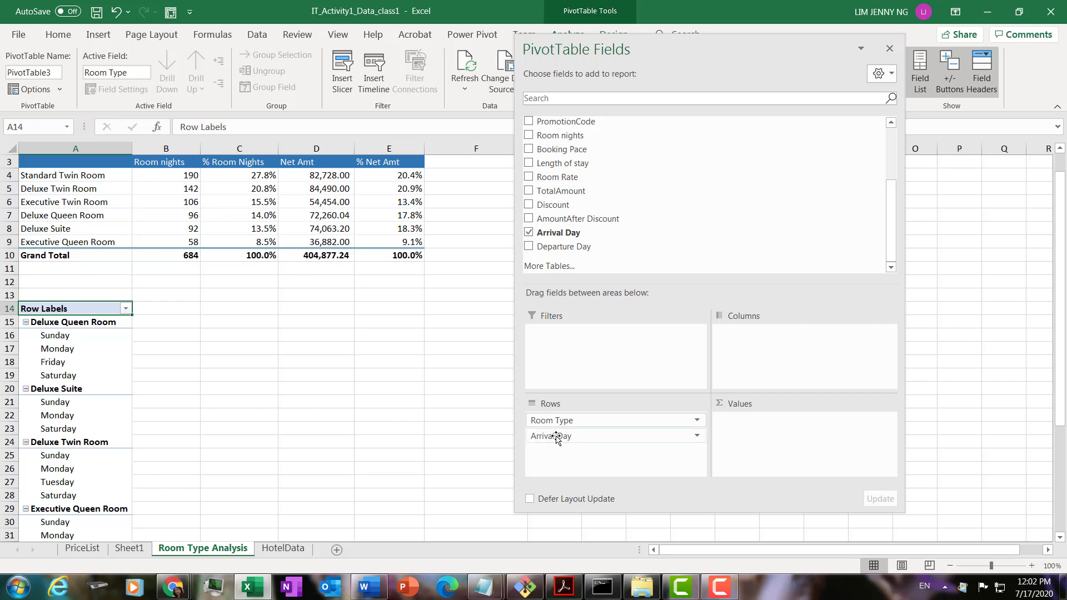
Check the arrival days nested under each room type and move Arrival Day from the rows to the columns area
click(67, 321)
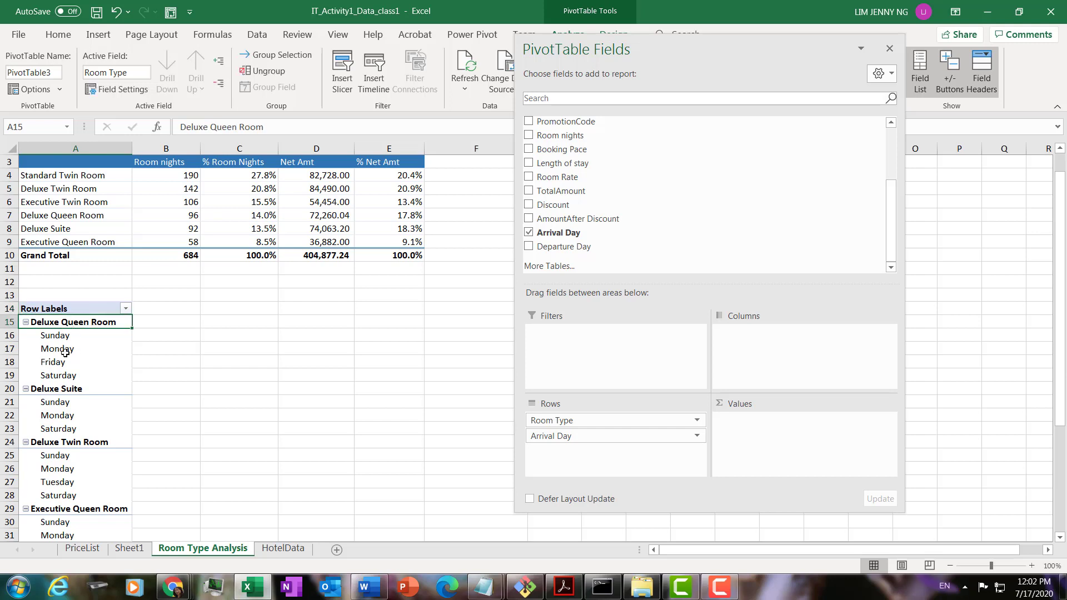
click(67, 339)
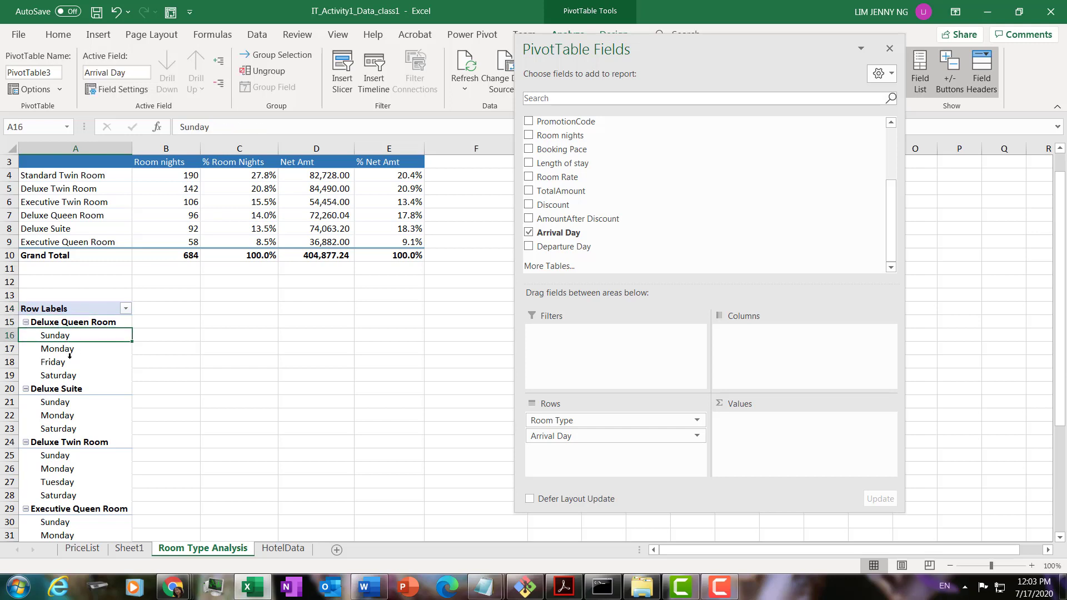
click(70, 356)
click(69, 349)
click(70, 336)
drag(571, 437, 783, 362)
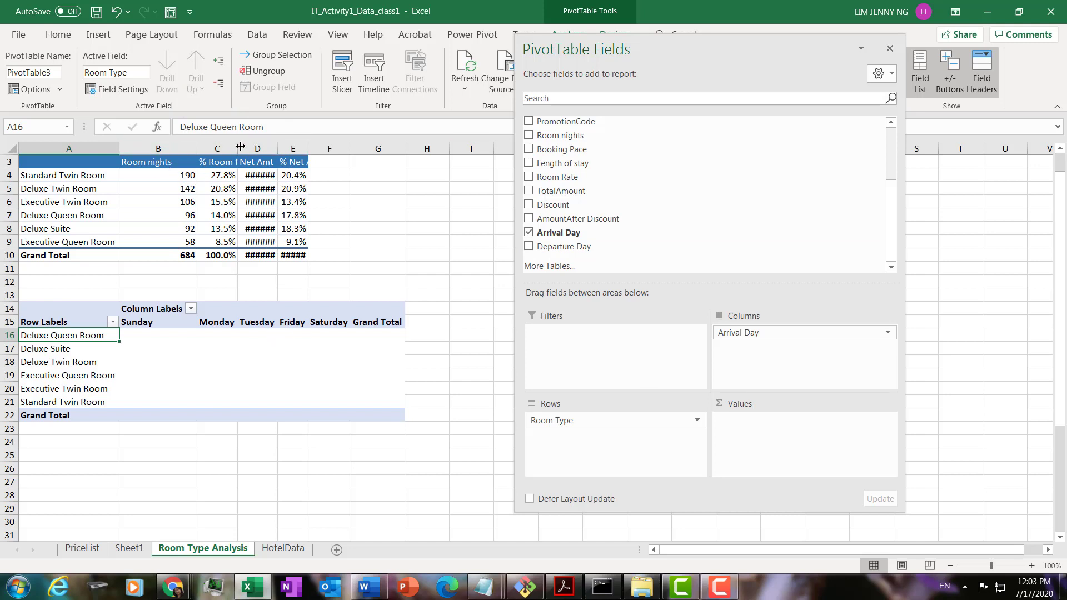
Widen columns C through G so the Net Amt and % Net Amt figures and the weekday headings fit
drag(237, 146, 431, 148)
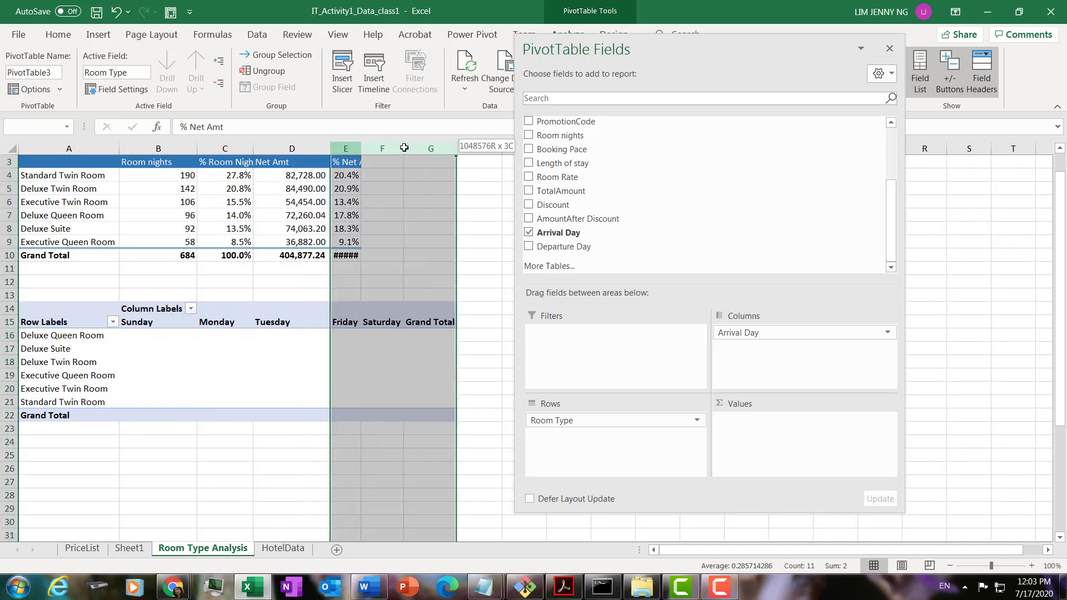
click(350, 175)
drag(362, 147, 404, 147)
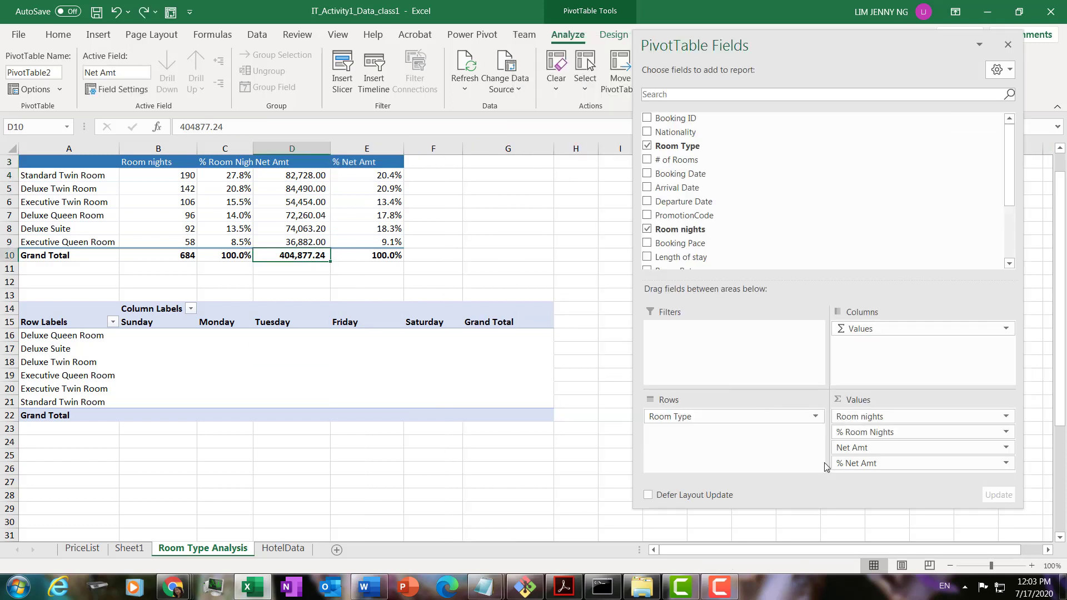
Add Booking ID to the values of the arrivals PivotTable and summarize it by Count
click(262, 358)
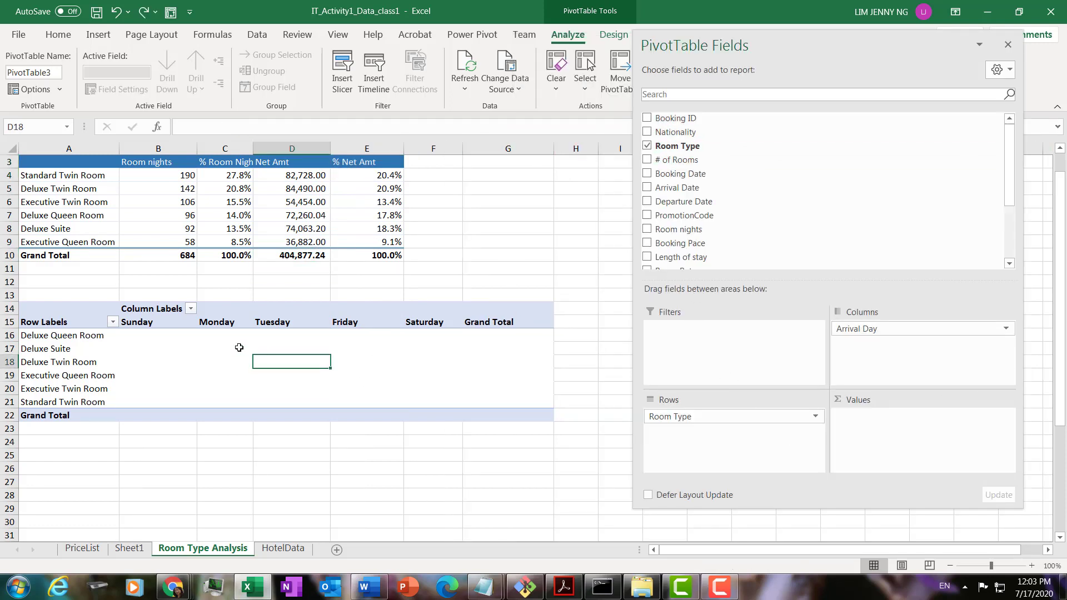
click(211, 312)
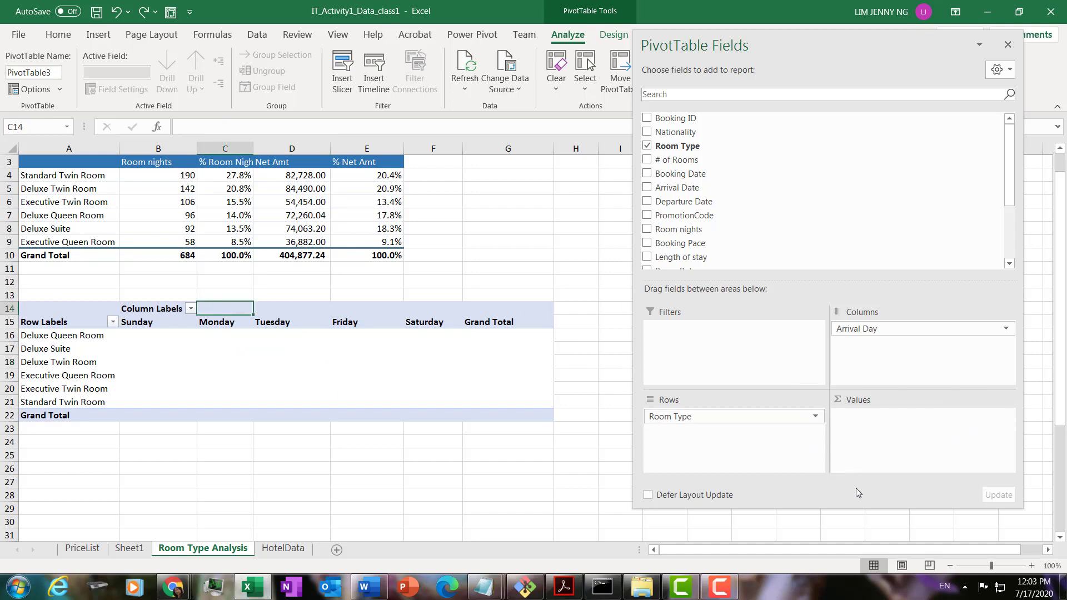
click(647, 119)
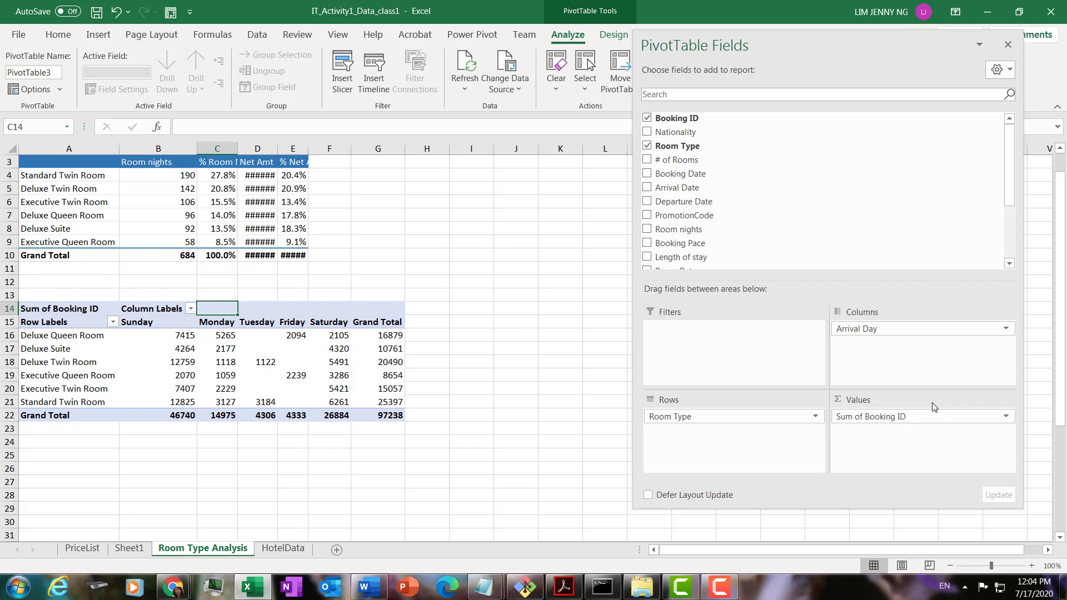
click(228, 353)
right_click(225, 353)
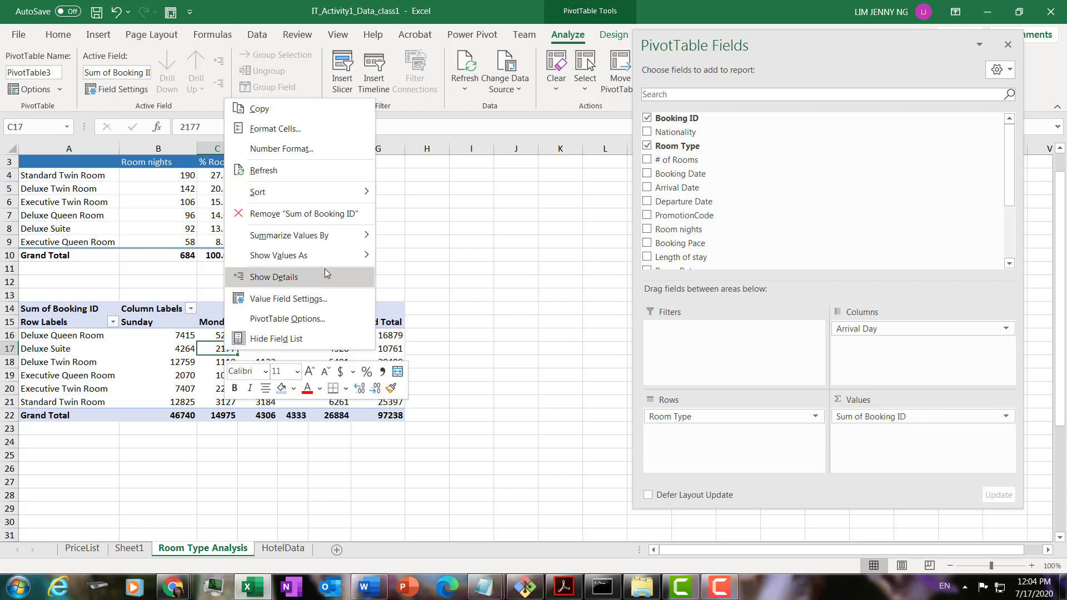
mouse_move(302, 244)
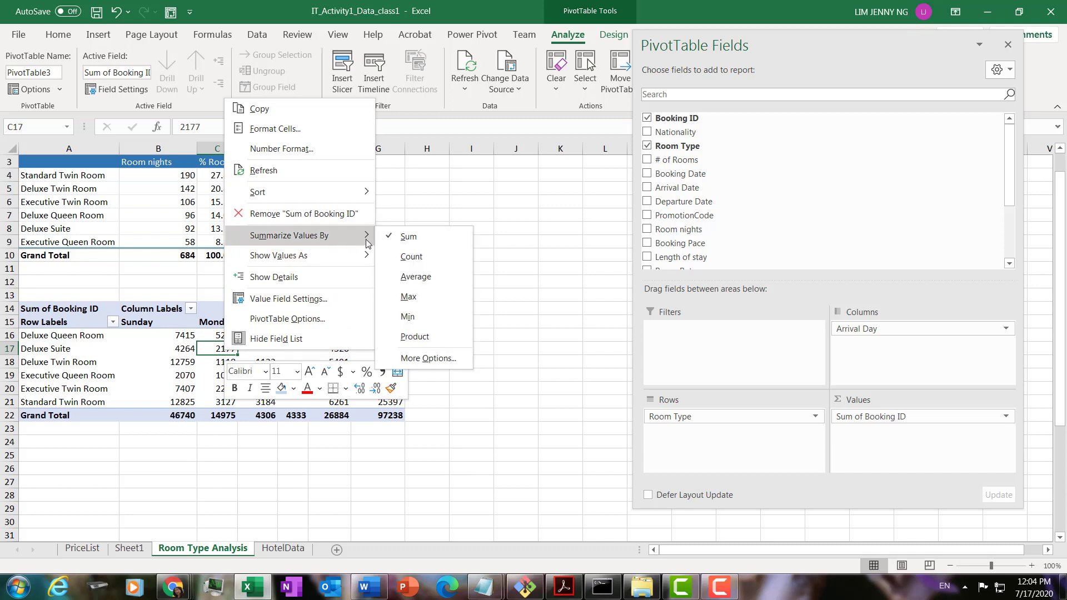
click(412, 256)
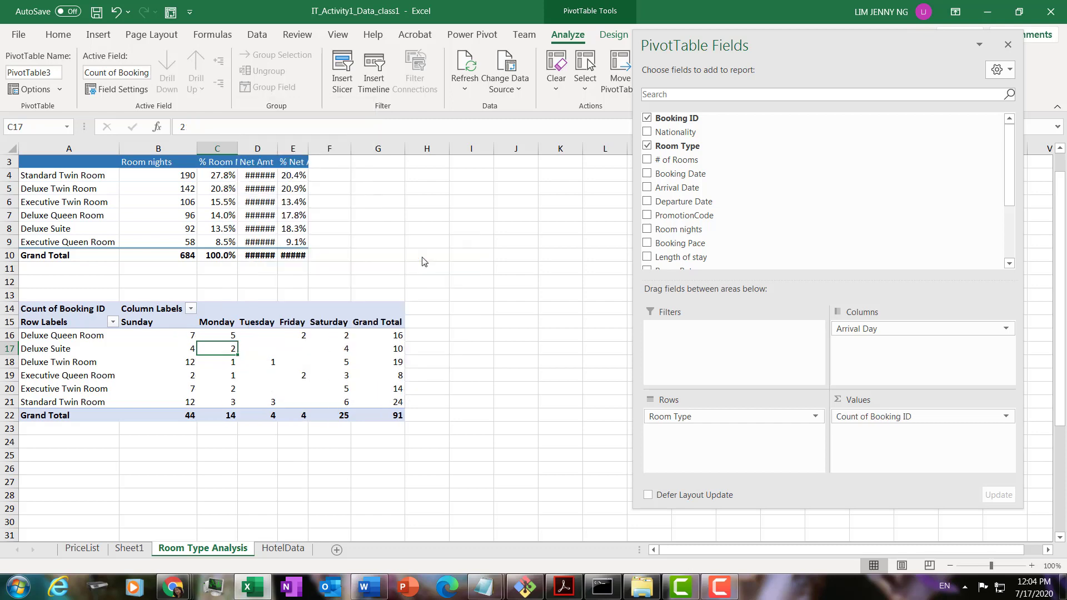
Check the booking counts and grand total, and widen columns C through F so the values in both PivotTables fit
click(265, 360)
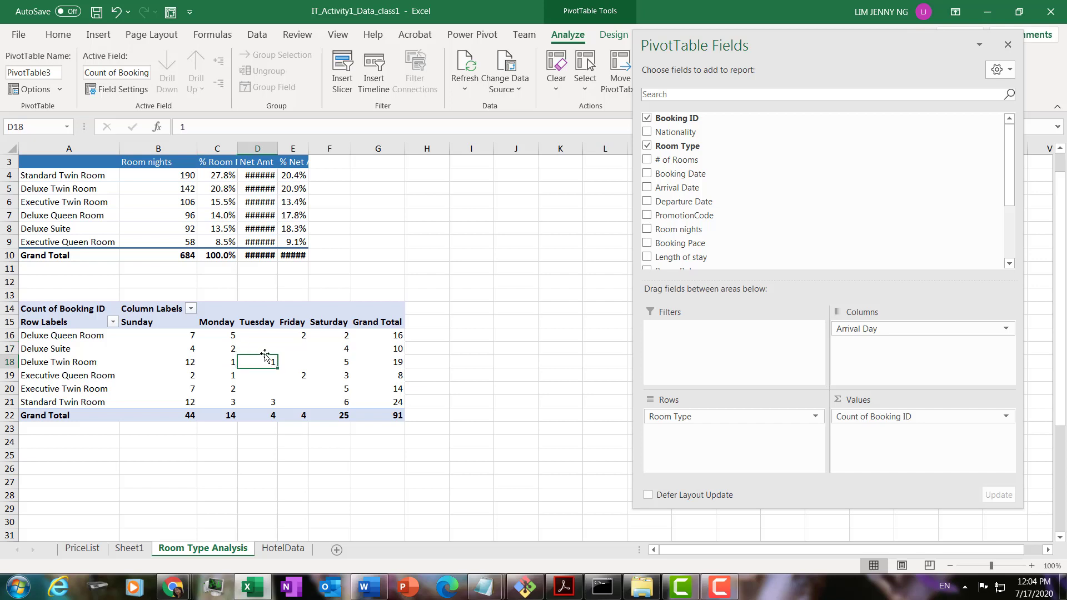
click(388, 415)
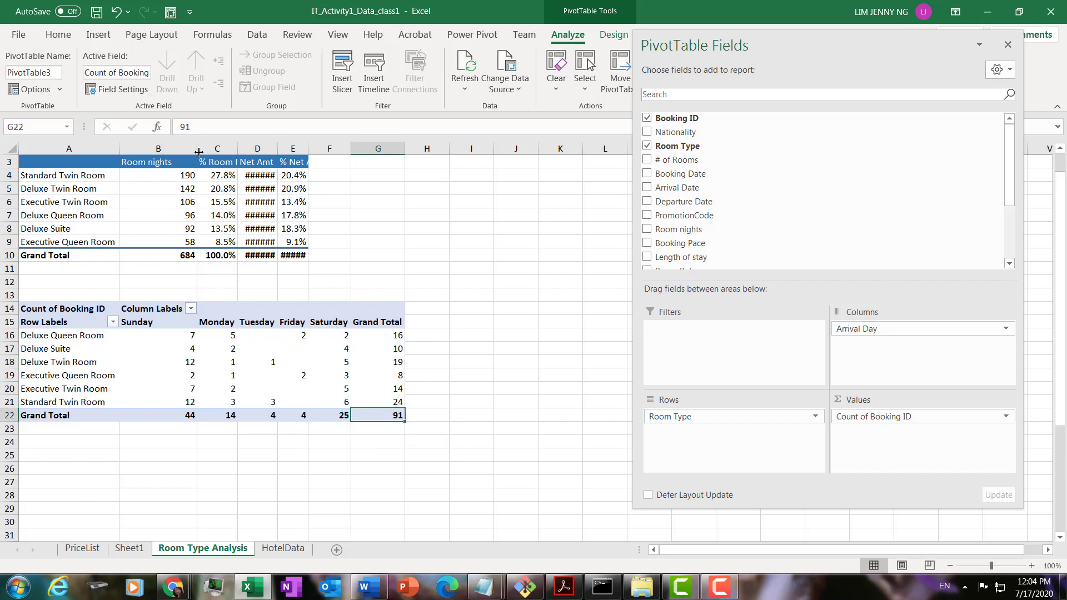
drag(199, 152, 363, 150)
click(416, 148)
click(371, 345)
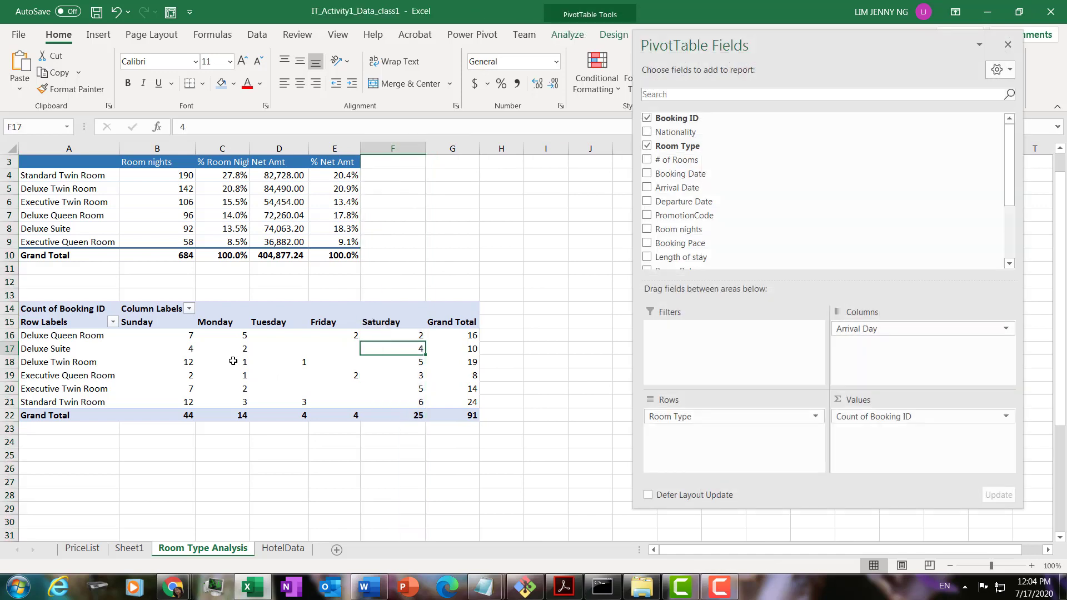
click(182, 376)
click(321, 361)
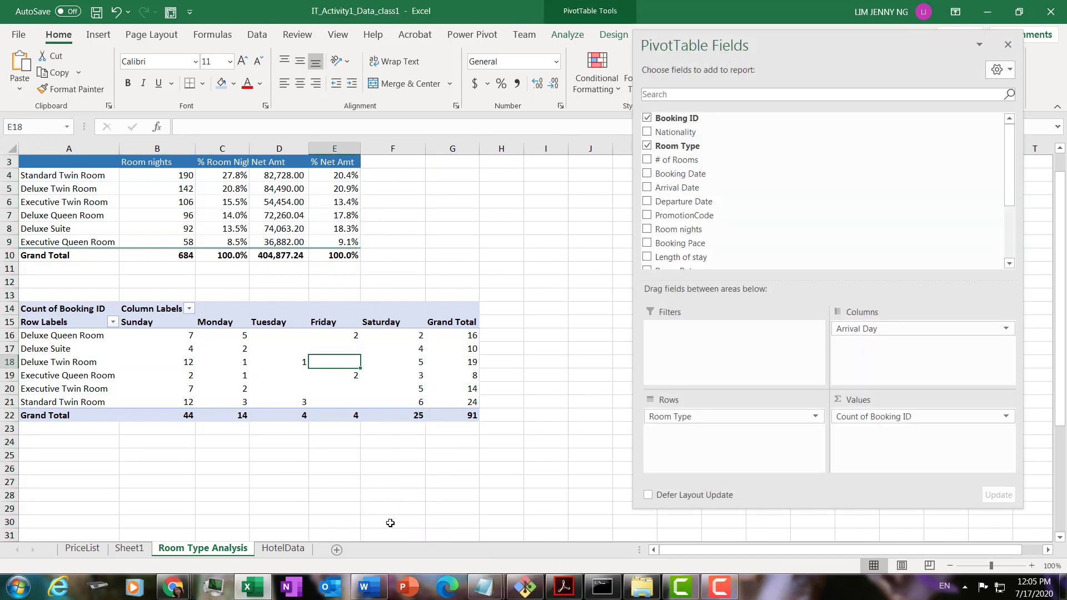
Show the arrivals PivotTable in tabular form and apply a blue Medium PivotTable style with a solid header
click(227, 356)
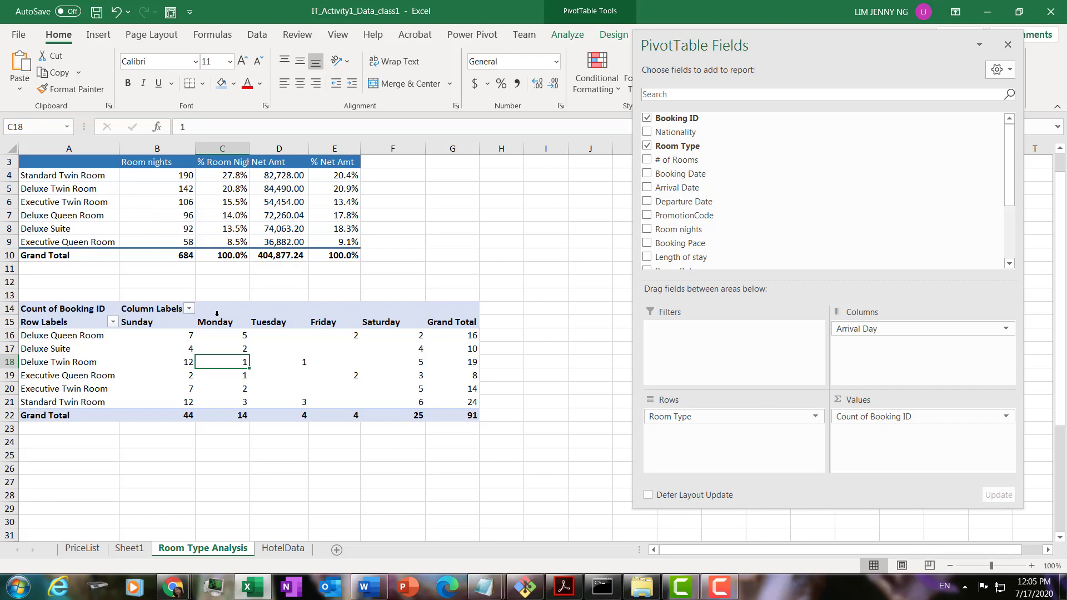
click(607, 34)
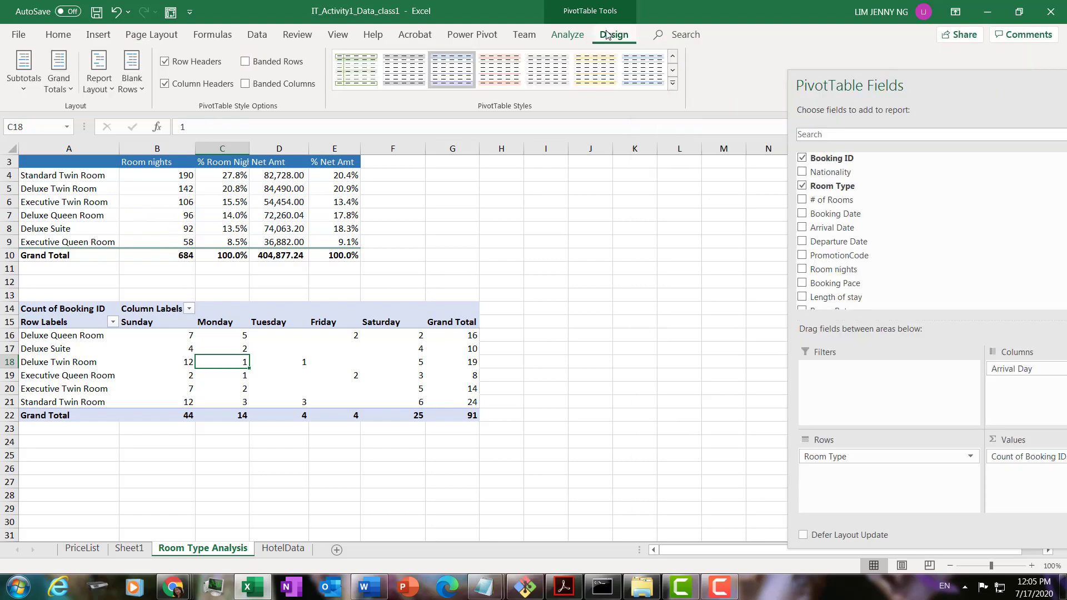
click(106, 89)
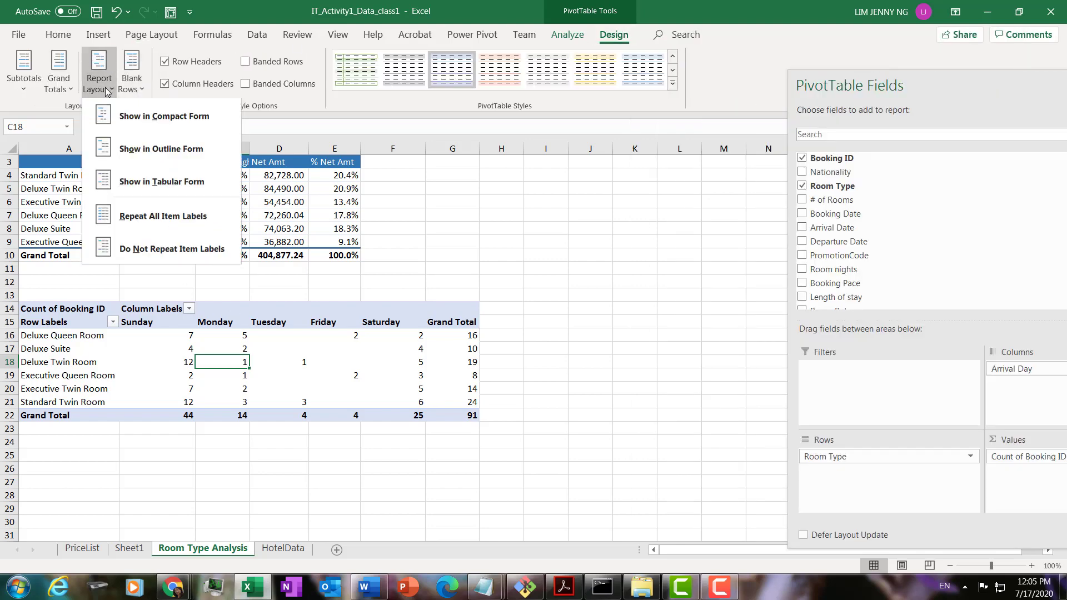
click(139, 183)
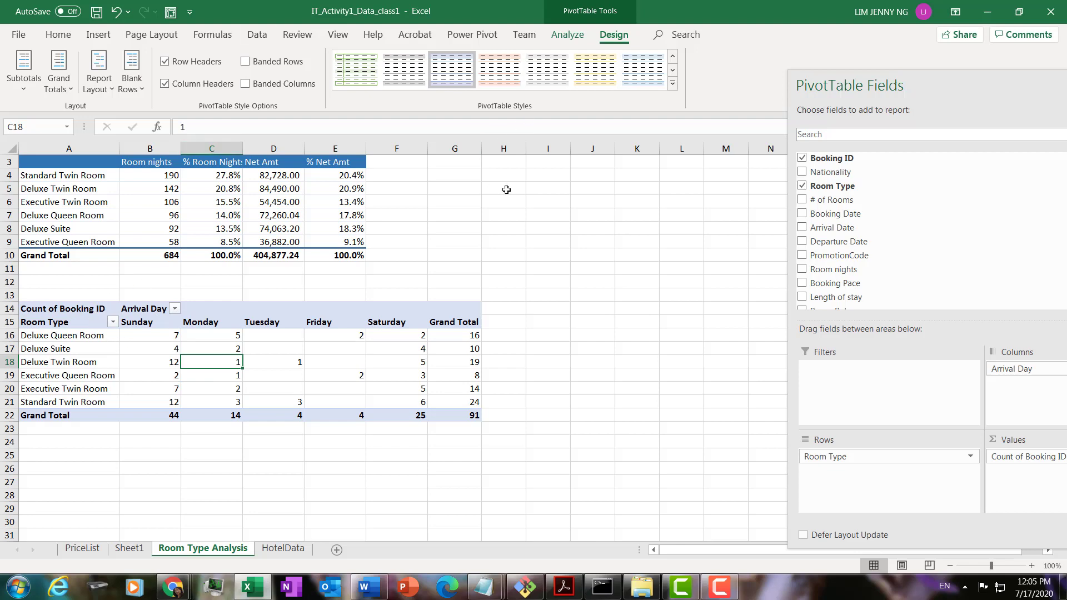
click(672, 70)
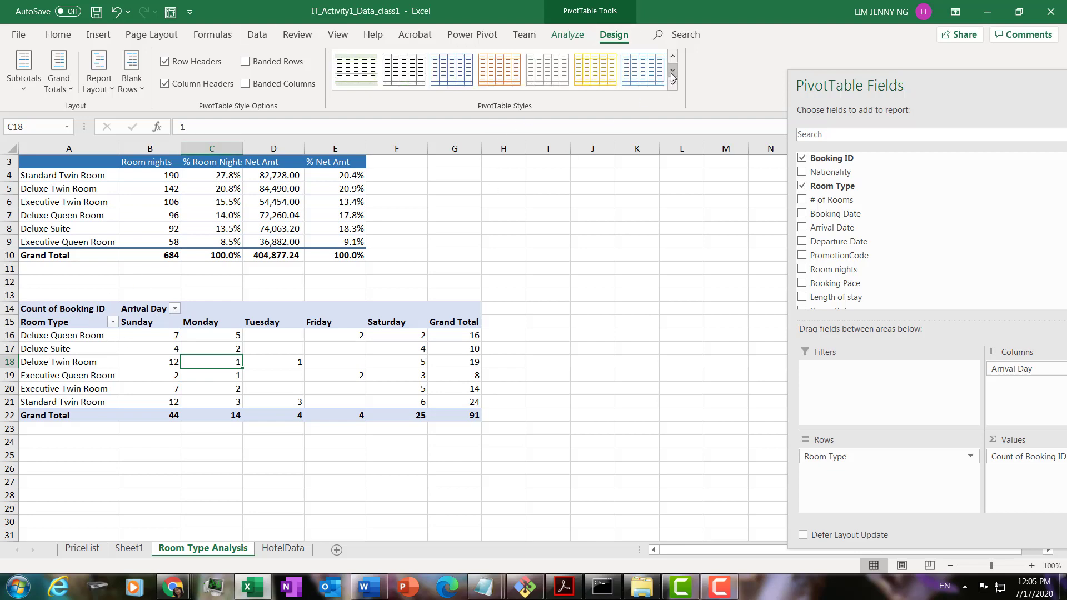
click(674, 86)
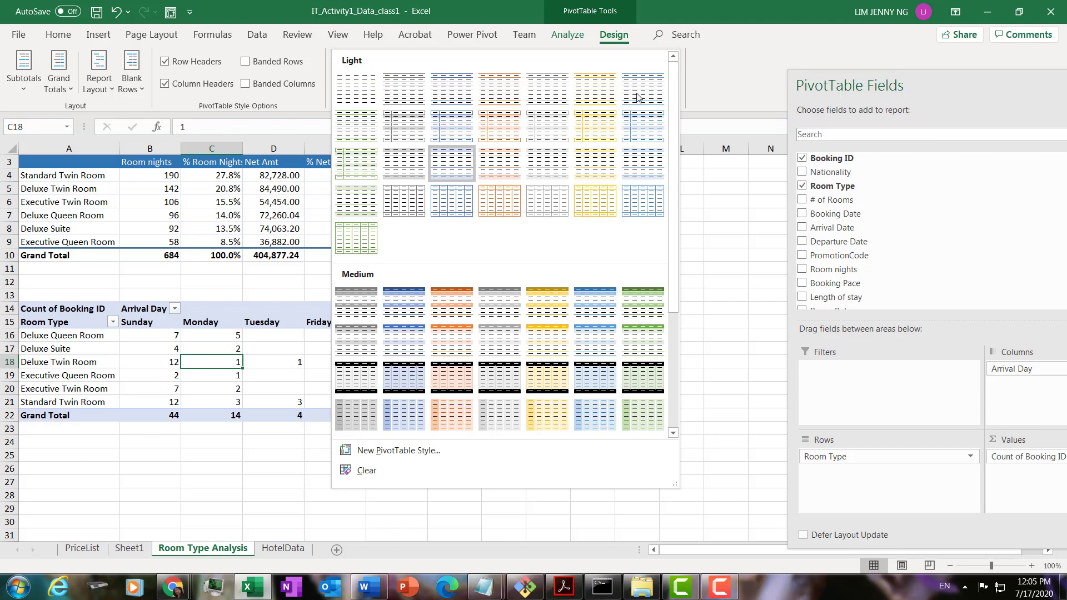
click(599, 311)
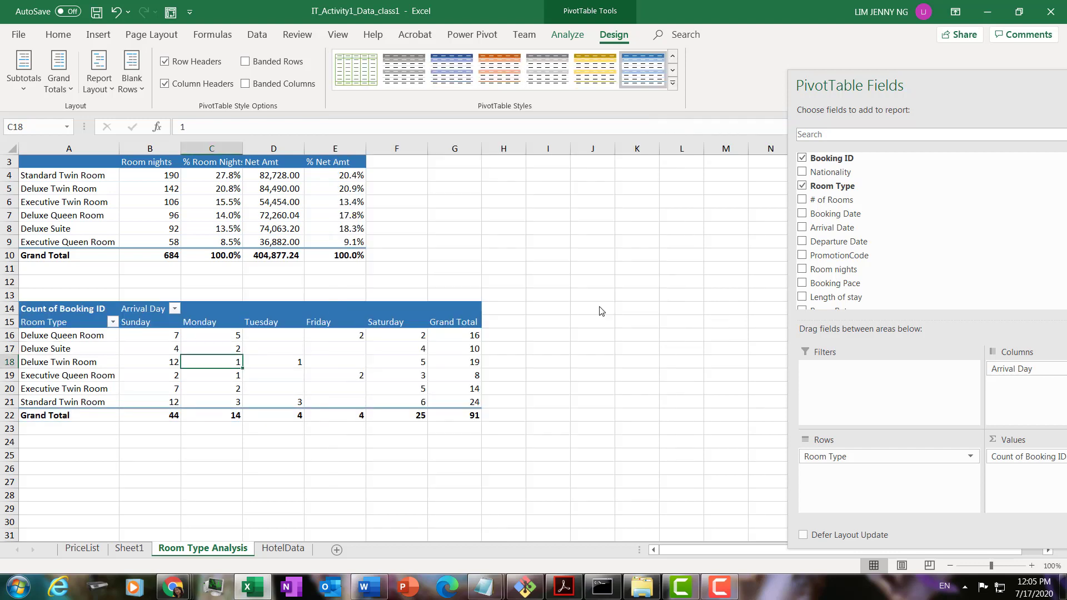
Close the PivotTable field list and hide the field headers of the arrivals PivotTable
click(366, 350)
click(224, 347)
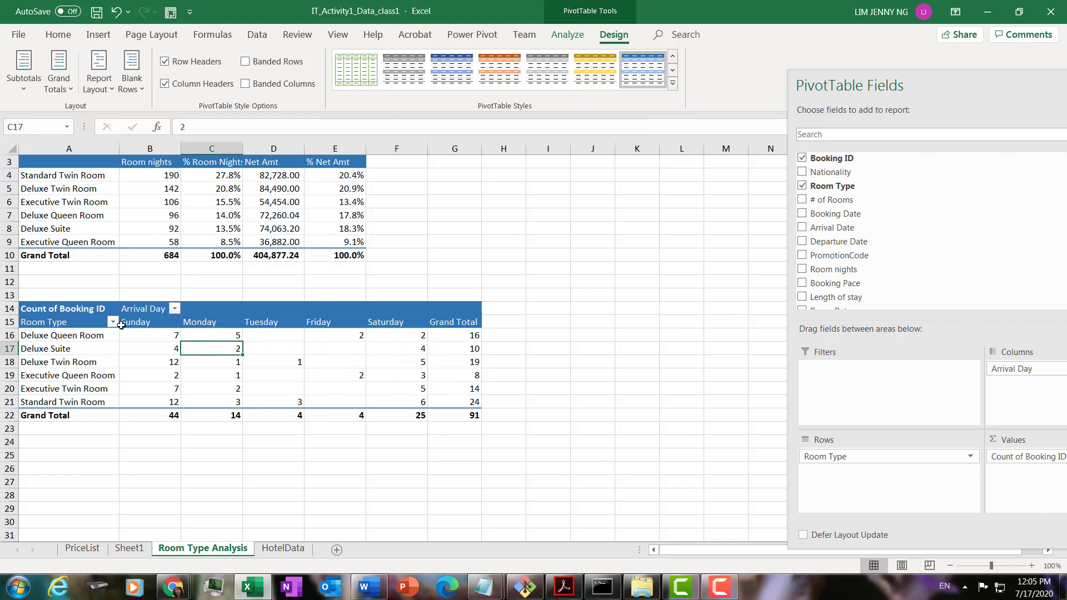
click(113, 323)
click(113, 322)
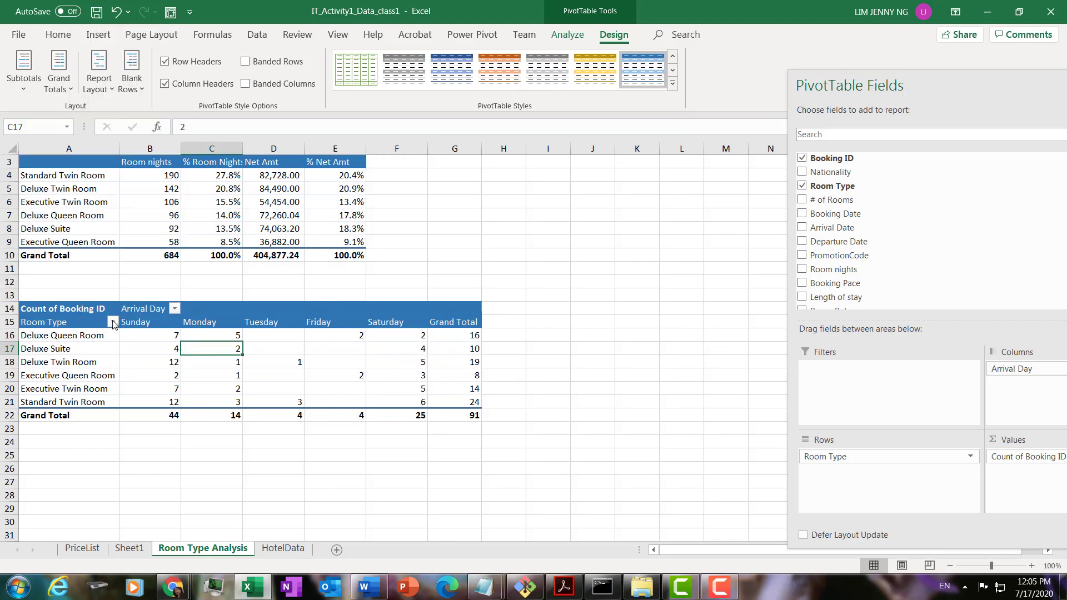
click(174, 309)
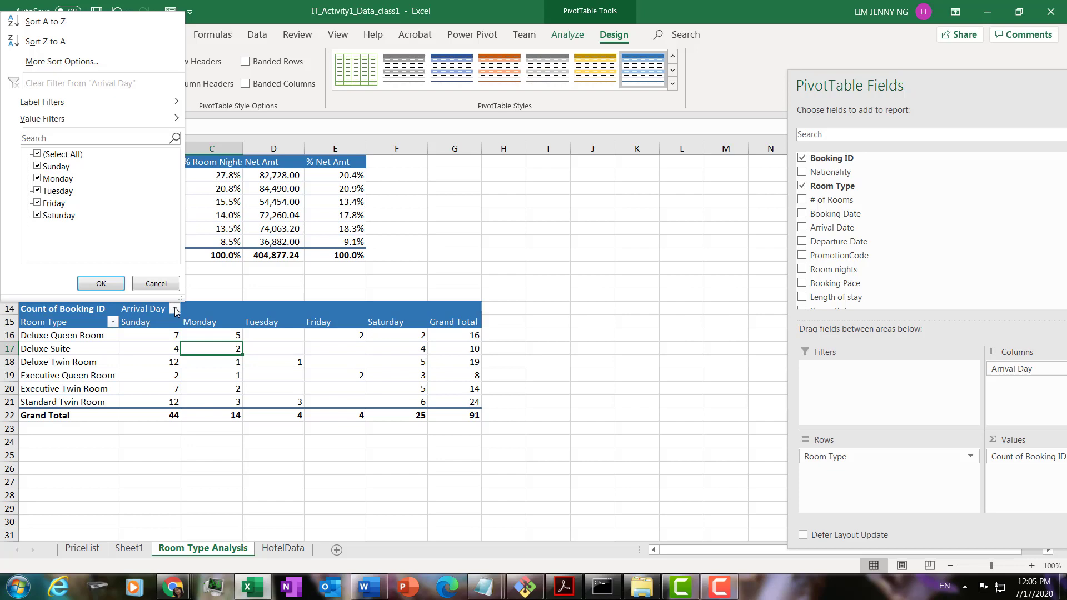
click(175, 309)
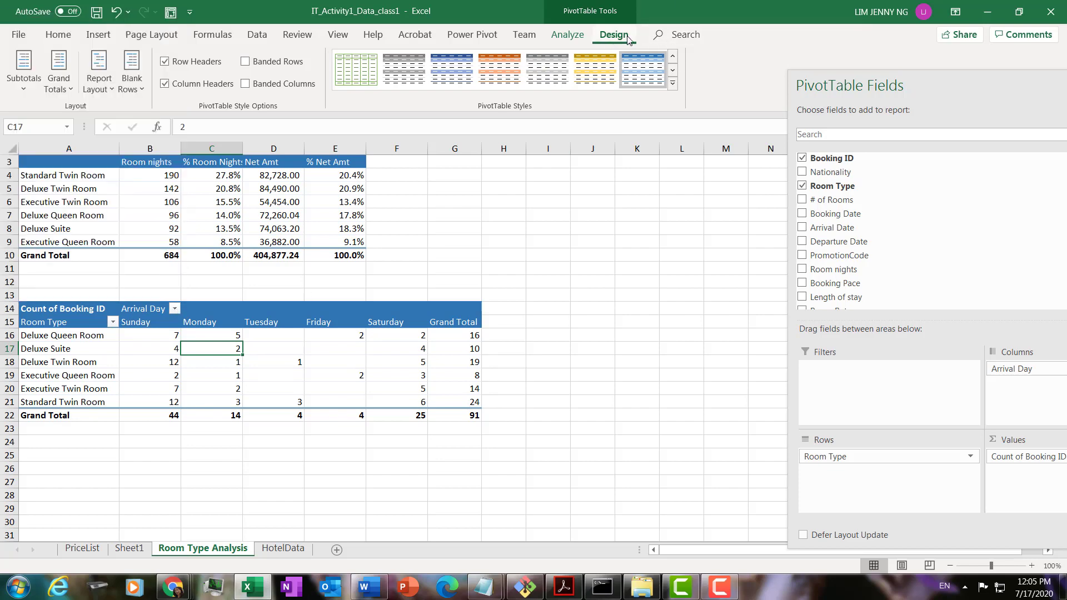
double_click(939, 93)
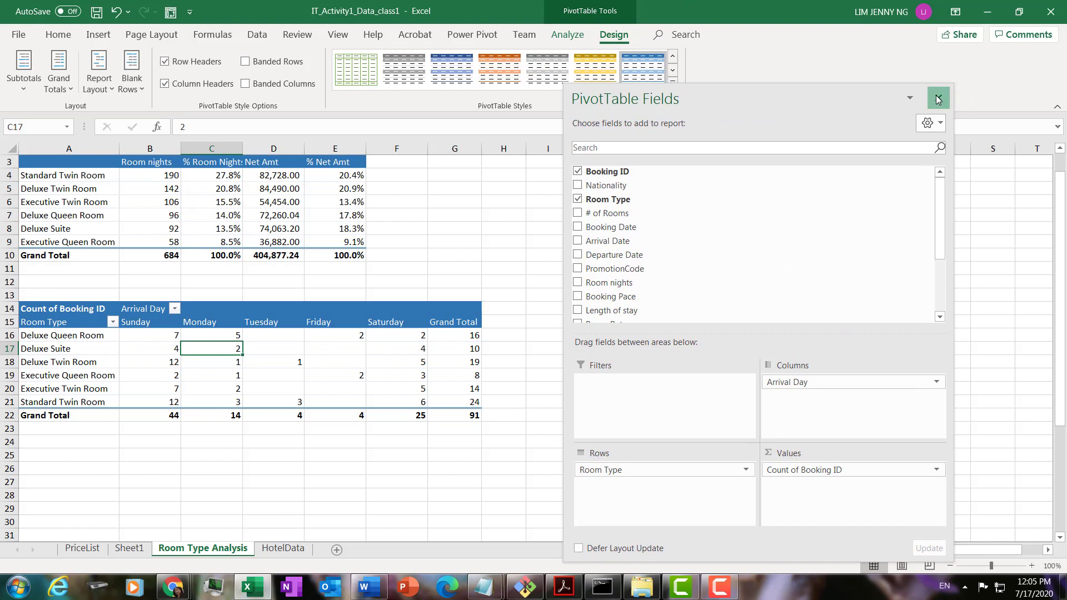
click(938, 99)
click(573, 41)
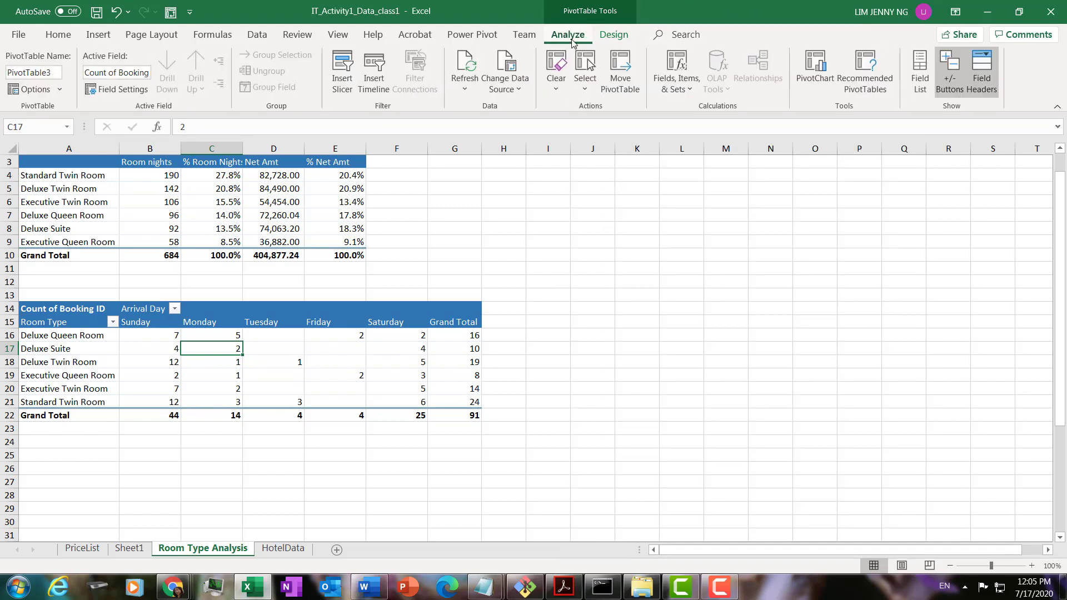
click(992, 75)
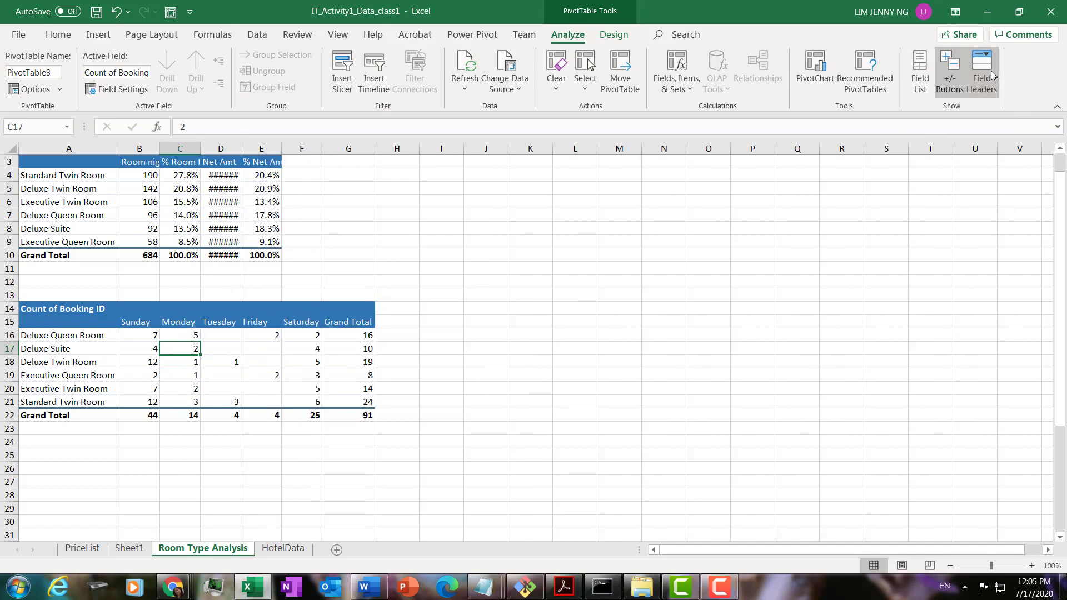
Rename the Count of Booking ID value field as No. of bookings and widen columns B through D
click(60, 310)
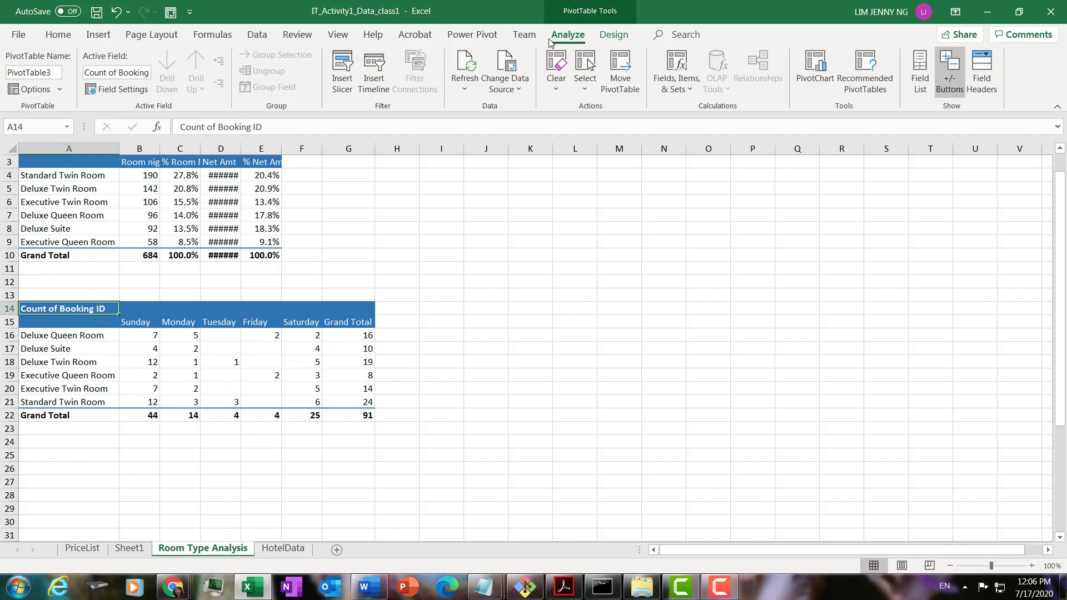
click(124, 76)
drag(125, 72, 84, 72)
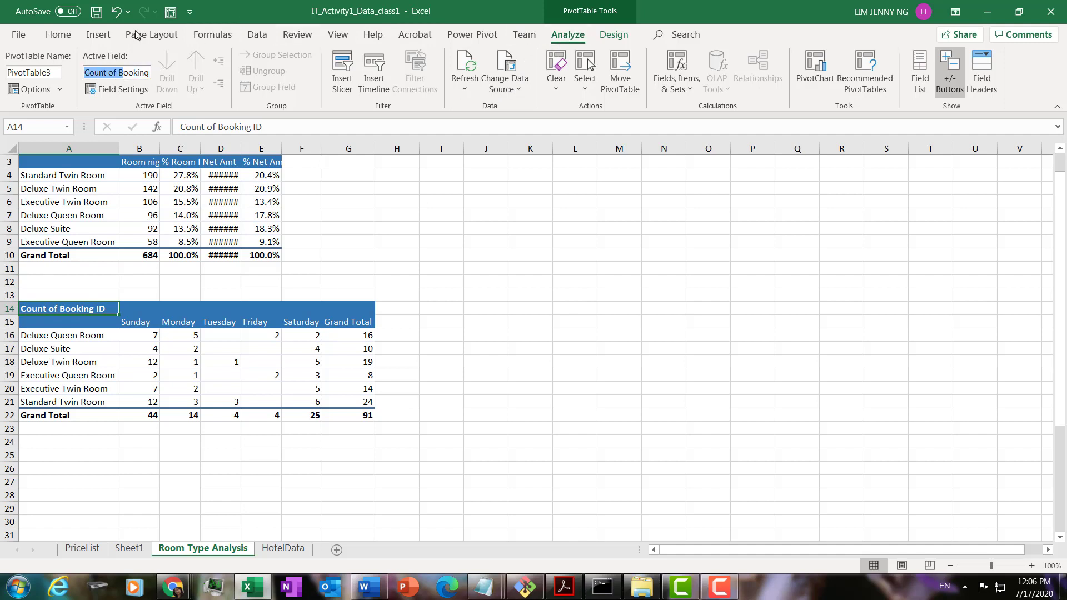
key(BackSpace)
text(No)
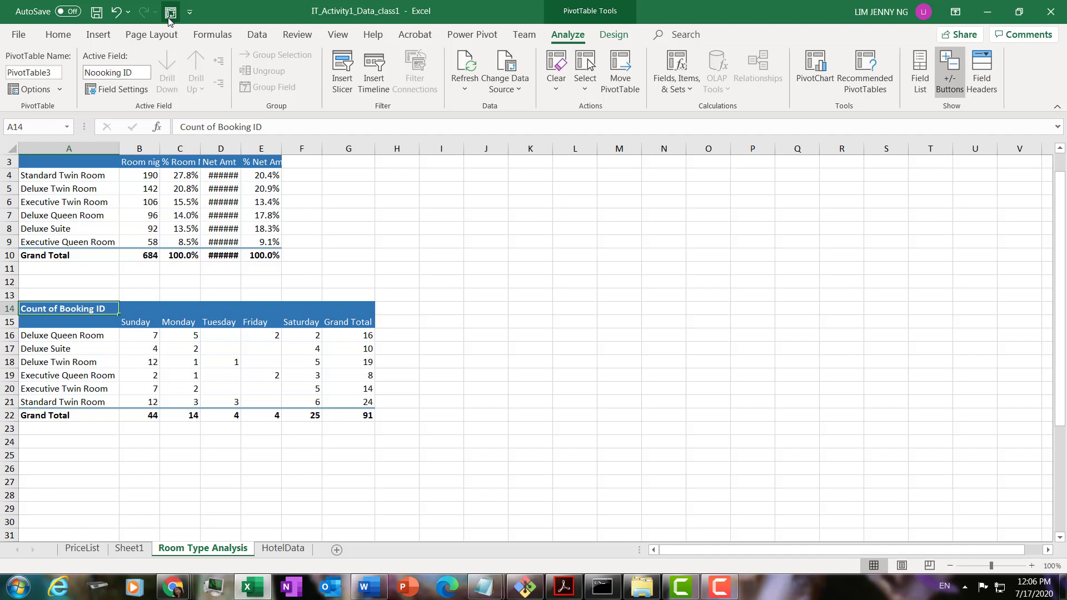
text(. of b)
key(End)
key(BackSpace)
key(BackSpace)
key(BackSpace)
key(Return)
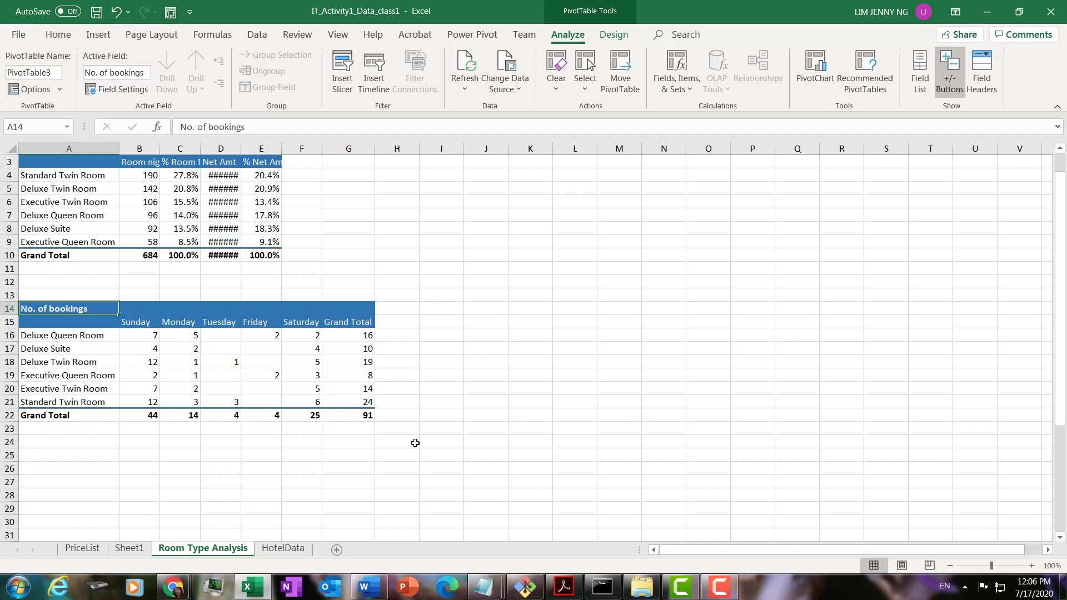
drag(241, 148, 187, 148)
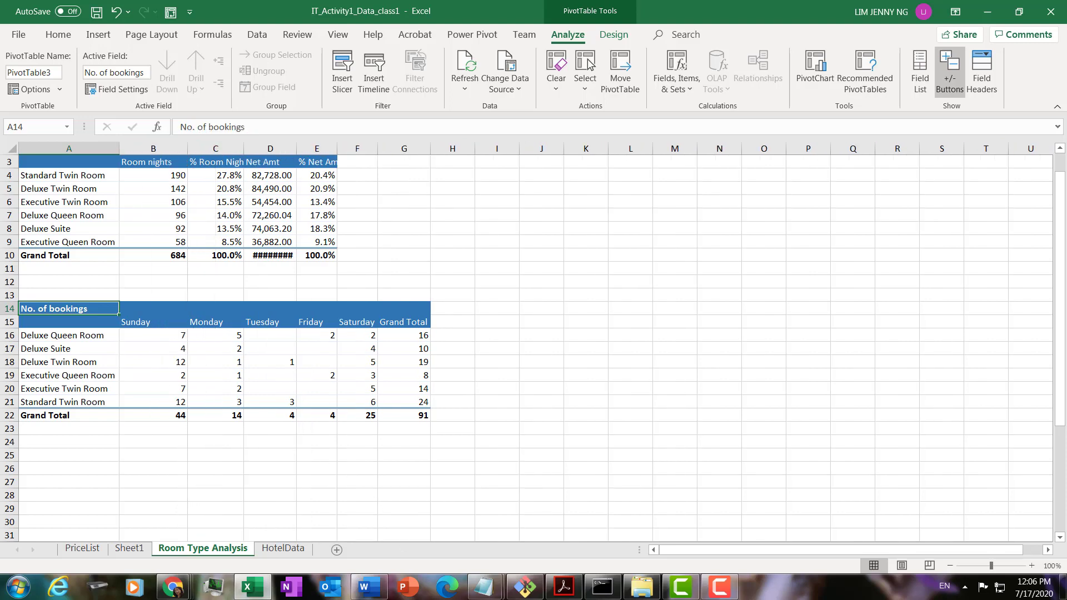
Copy the title Arrivals by Day of Week and Room Type from the answers PDF in Acrobat into cell A13 of the Excel sheet
click(564, 586)
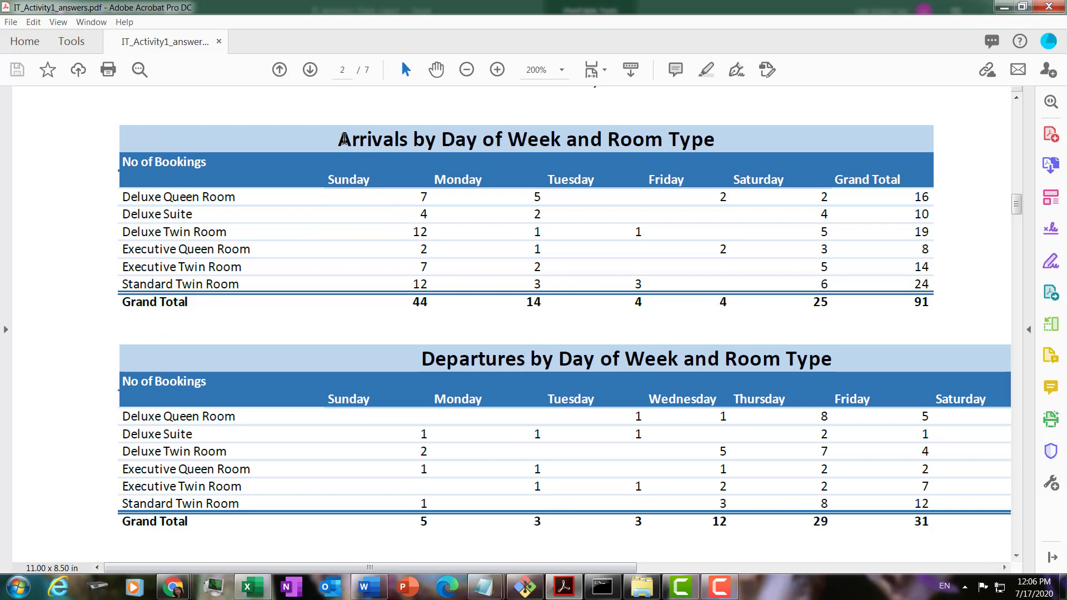
drag(340, 144, 693, 148)
key(ctrl+c)
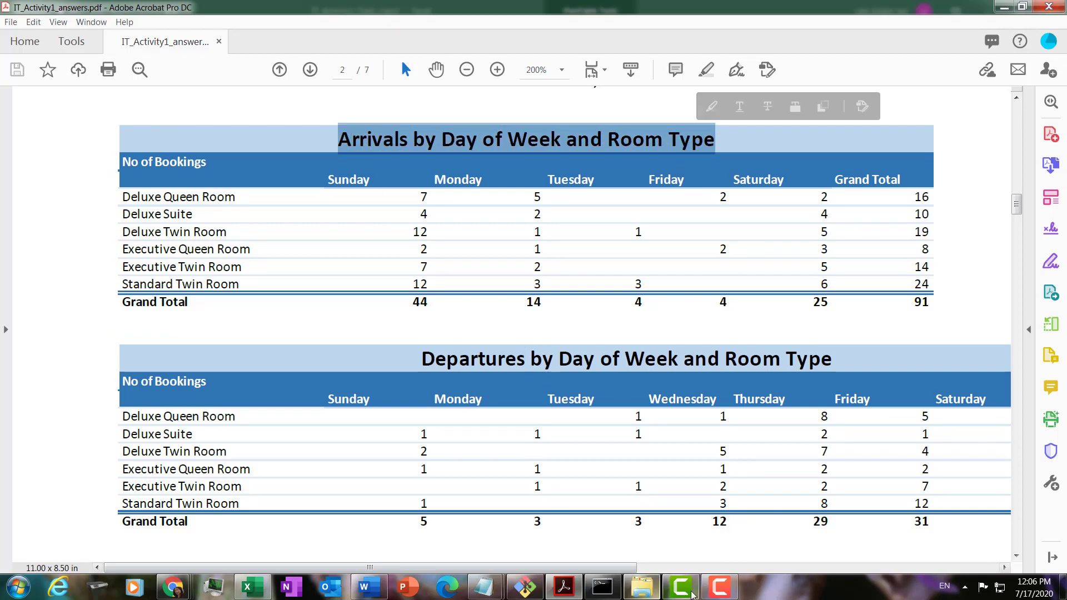
click(251, 588)
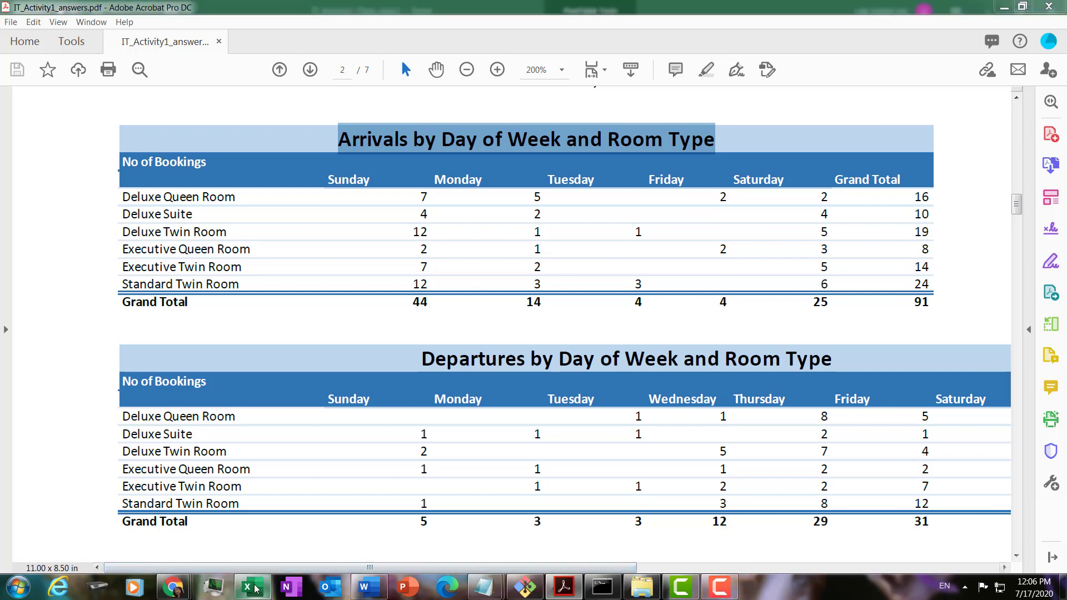
click(71, 294)
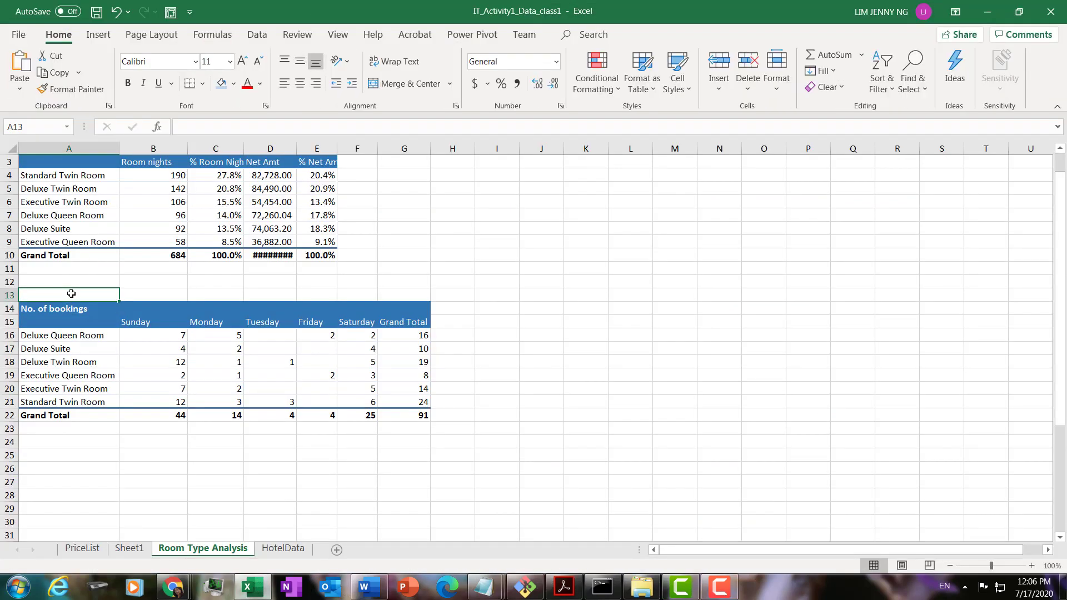
key(ctrl+v)
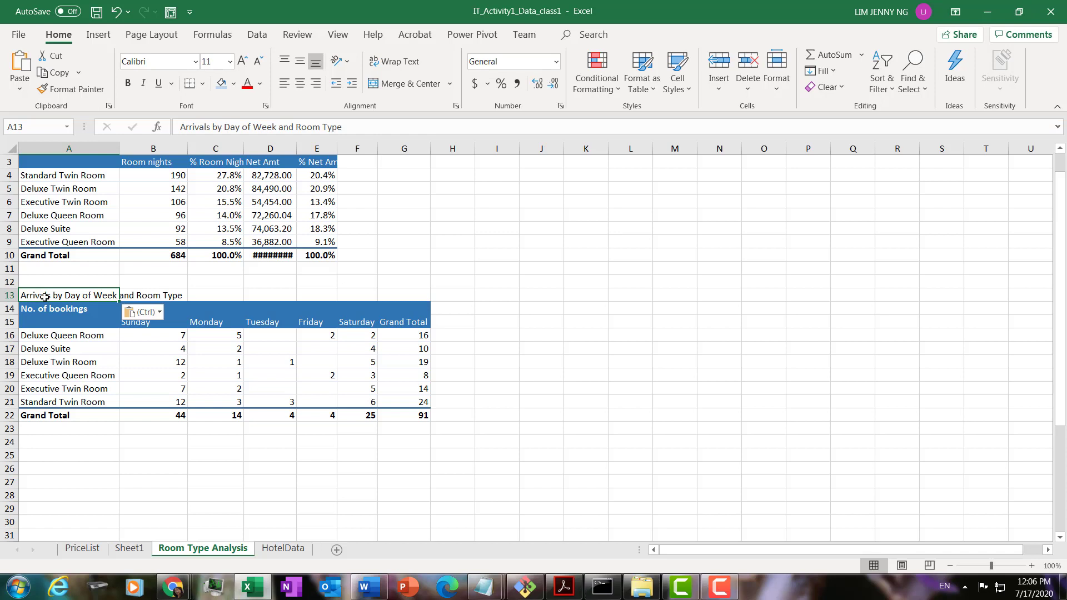
Merge and center the arrivals title across A13:G13 and format it as 18 pt bold with a light blue fill
drag(44, 297, 426, 293)
click(408, 83)
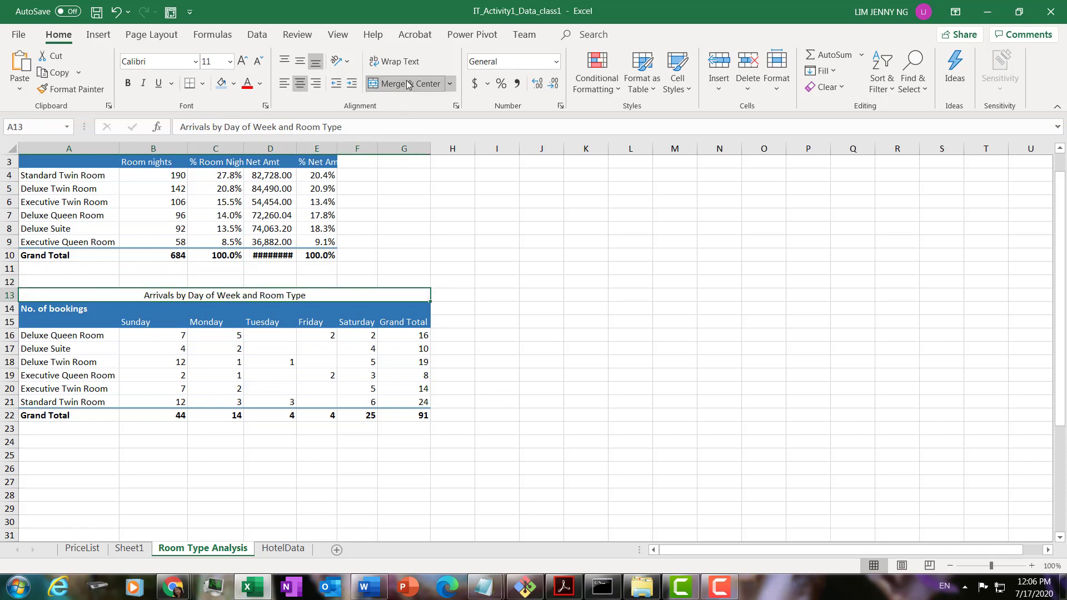
click(229, 61)
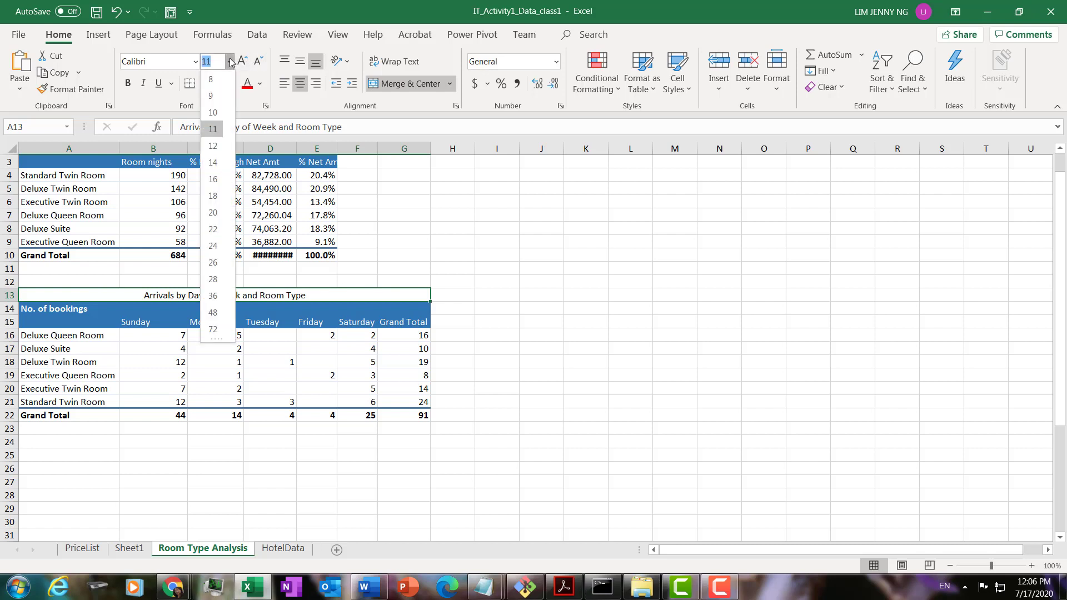
click(211, 196)
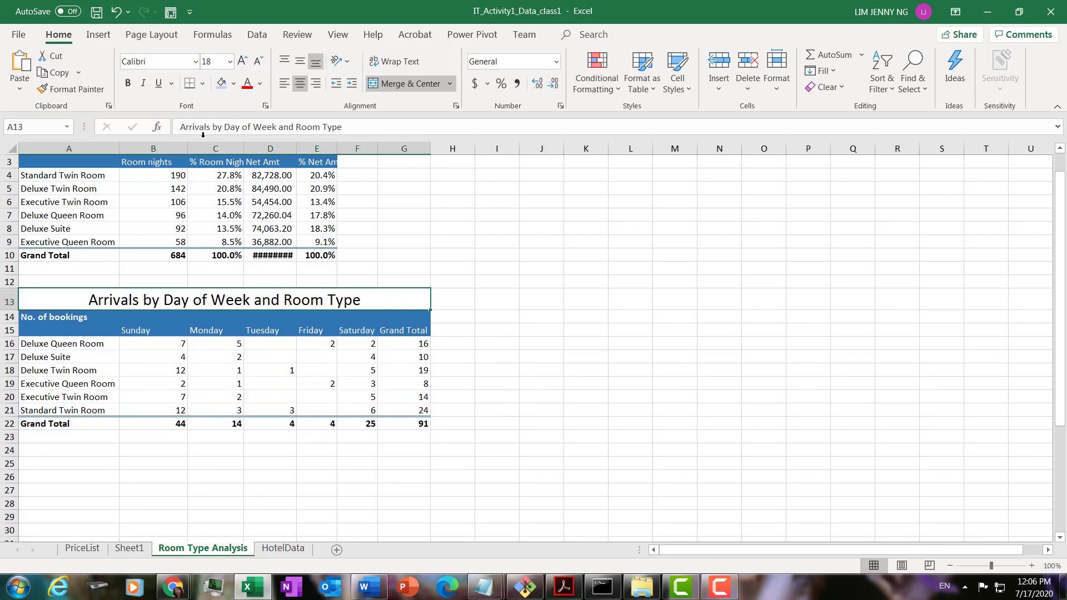
click(127, 83)
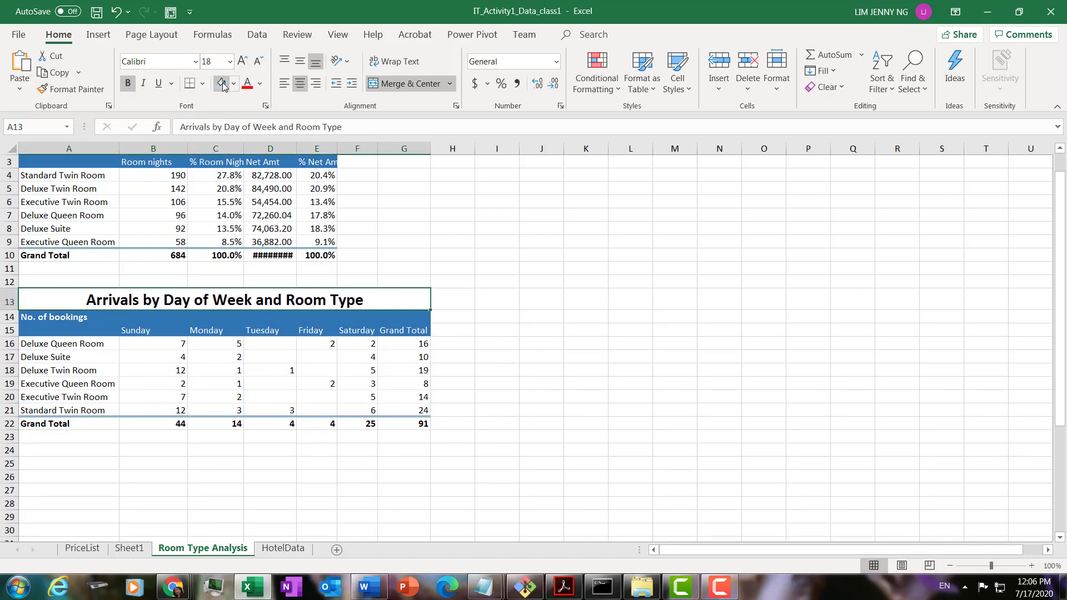
click(221, 83)
click(400, 242)
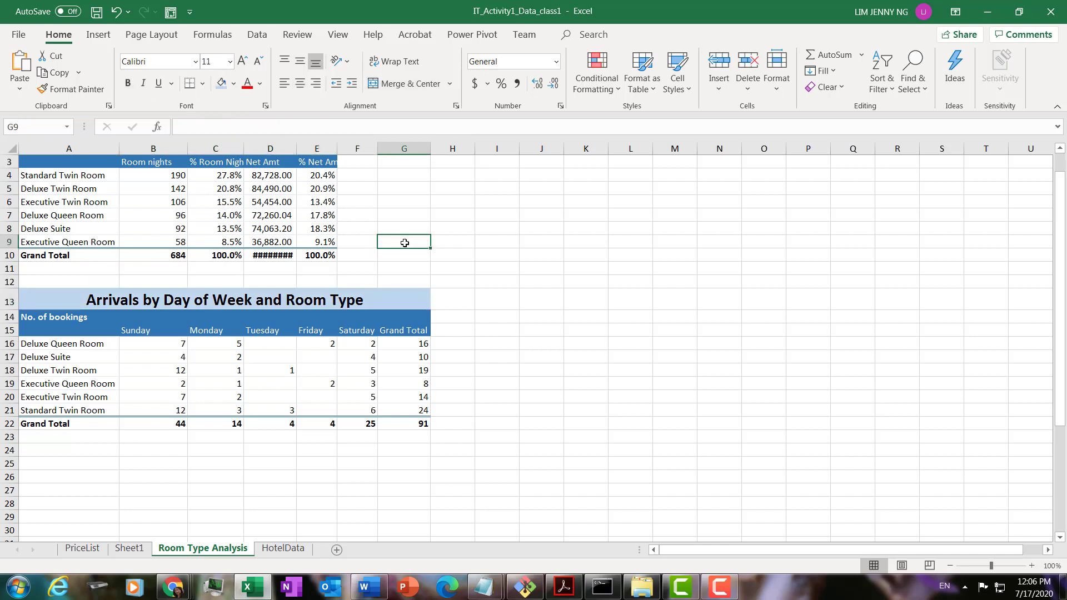
Widen columns C through G so the headings and amounts of both PivotTables fit
double_click(300, 148)
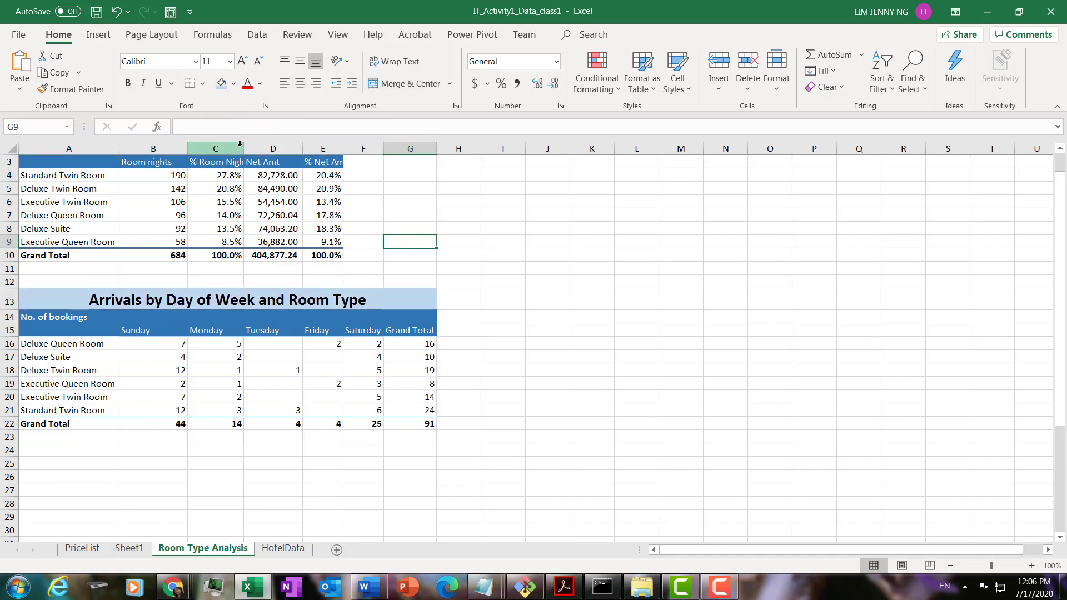
mouse_move(246, 146)
mouse_down()
mouse_move(269, 148)
mouse_move(257, 149)
mouse_up()
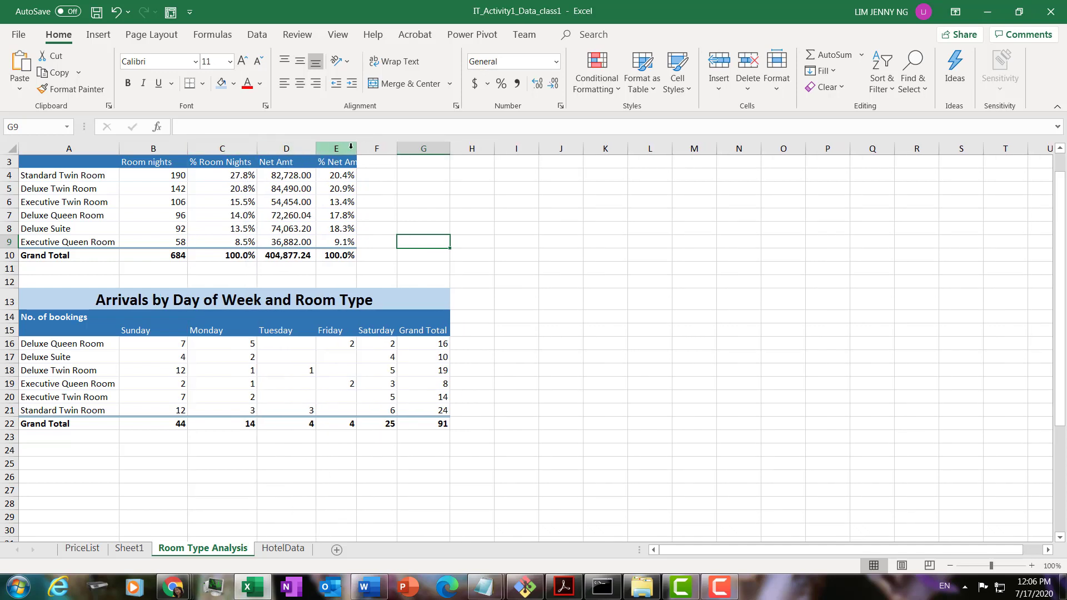
drag(356, 148, 329, 148)
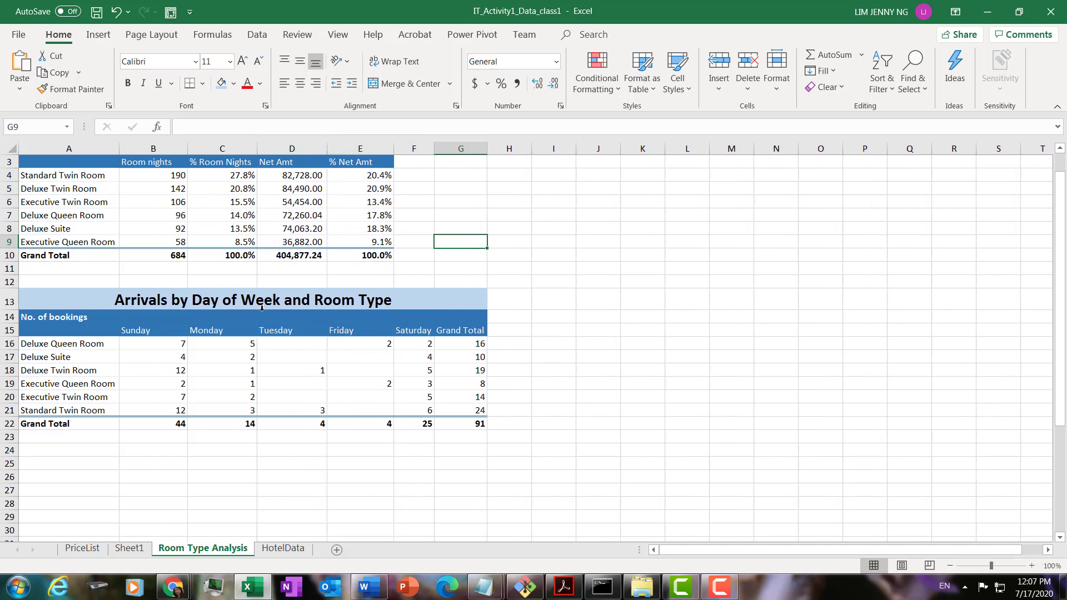
click(195, 366)
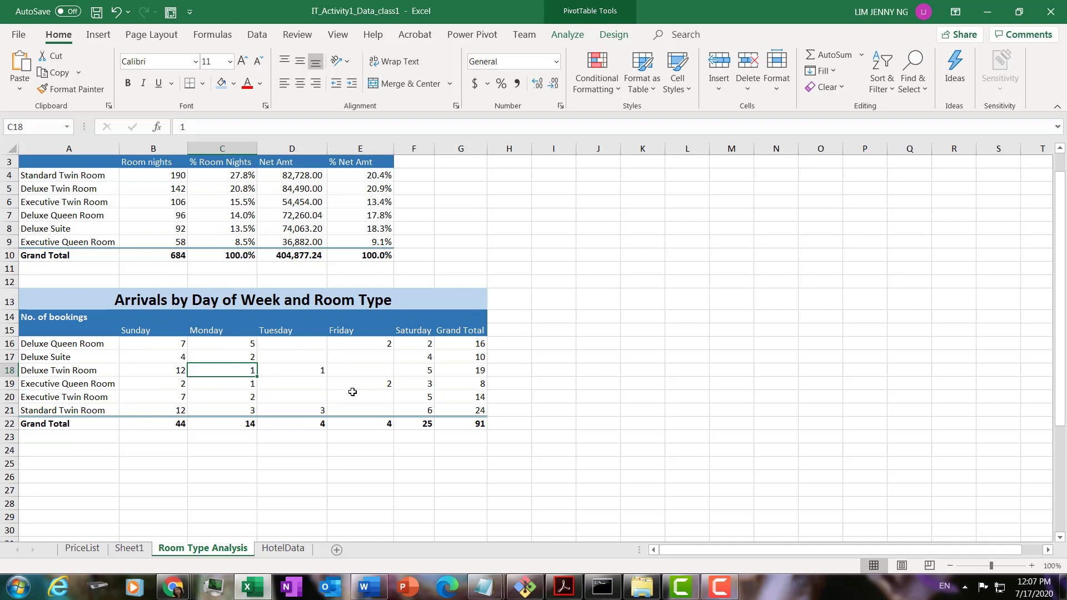
drag(487, 149, 441, 149)
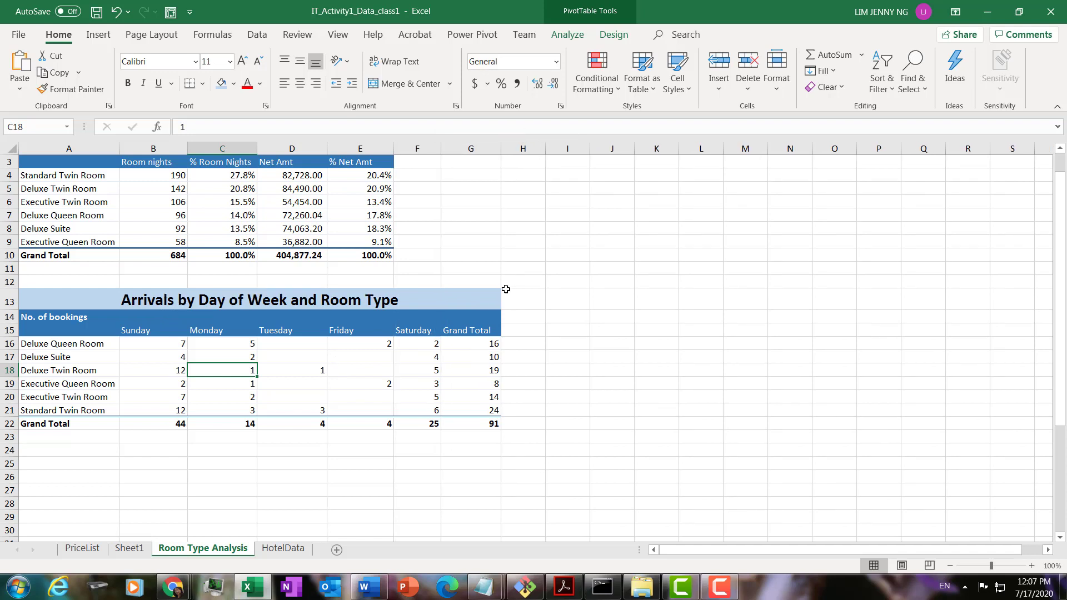
drag(479, 321, 338, 328)
click(225, 343)
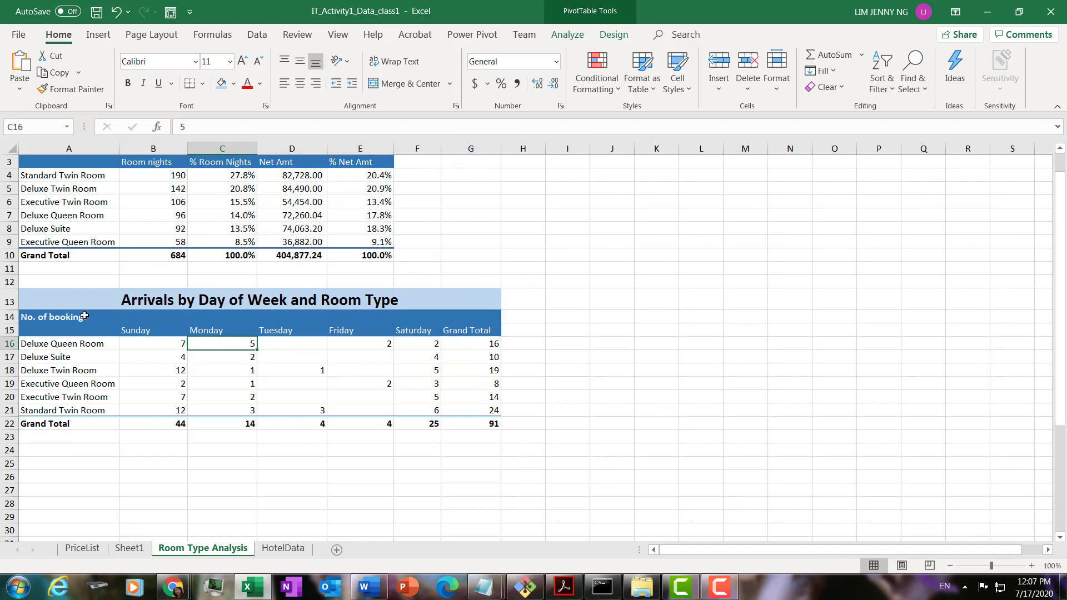
Bold the header rows of both PivotTables, A14:G15 in the arrivals table and A3:E3 in the room nights table
drag(52, 316, 477, 332)
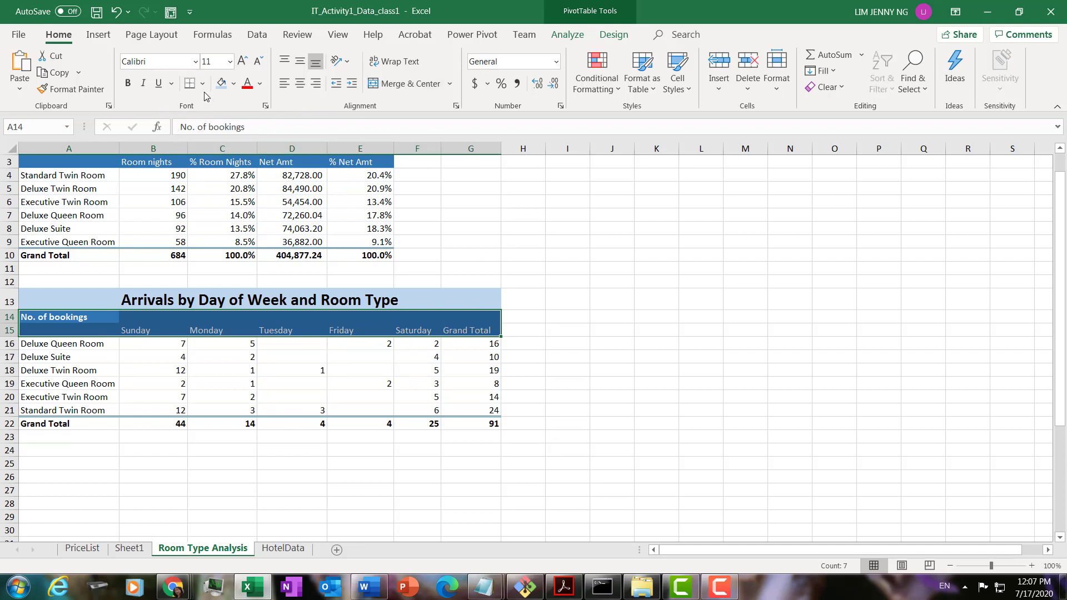
click(130, 88)
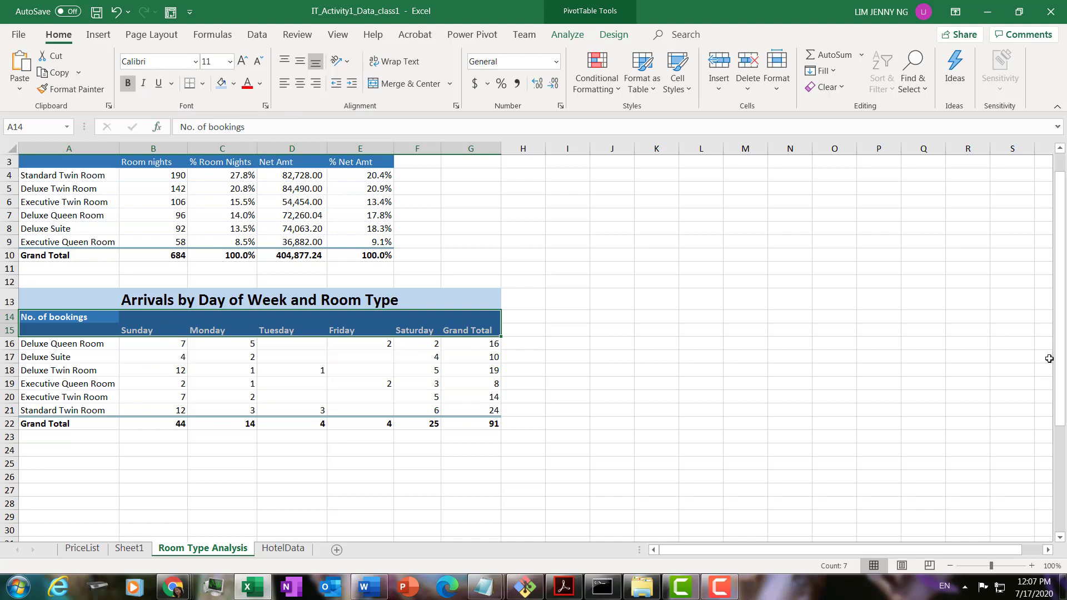
drag(1059, 358, 1059, 340)
drag(108, 192, 364, 197)
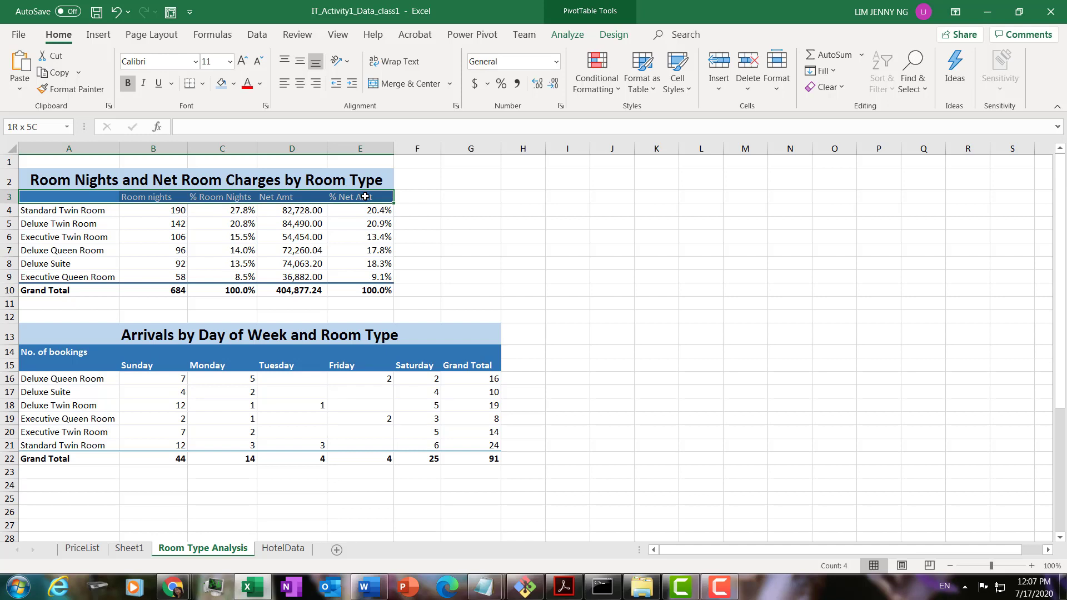
click(127, 83)
Bold the room type labels in column A of both PivotTables, from A4:A10 and from A16 down through Grand Total
drag(75, 210, 83, 287)
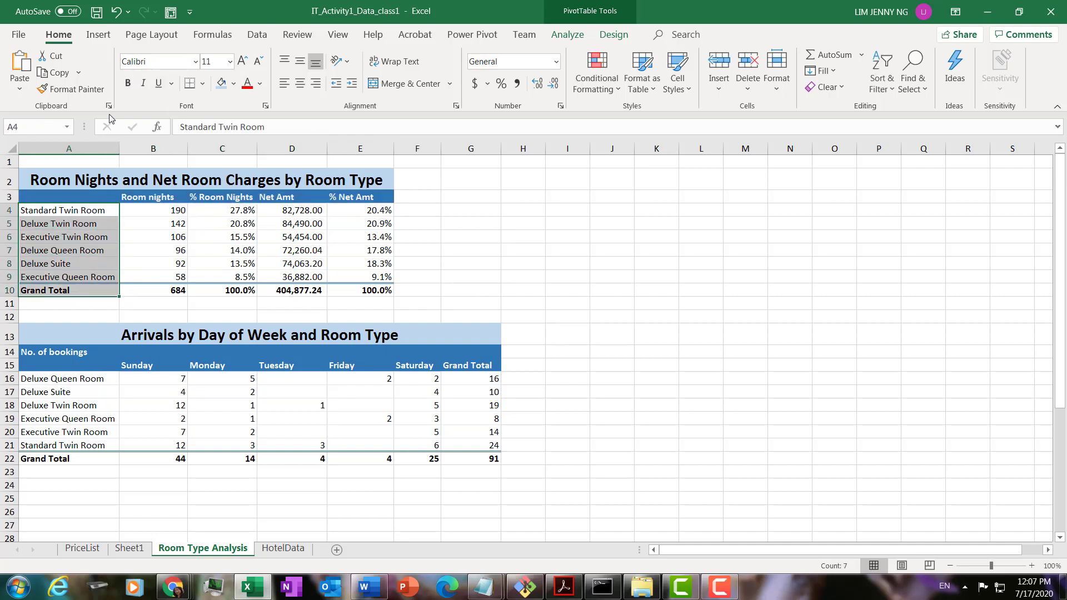
click(128, 83)
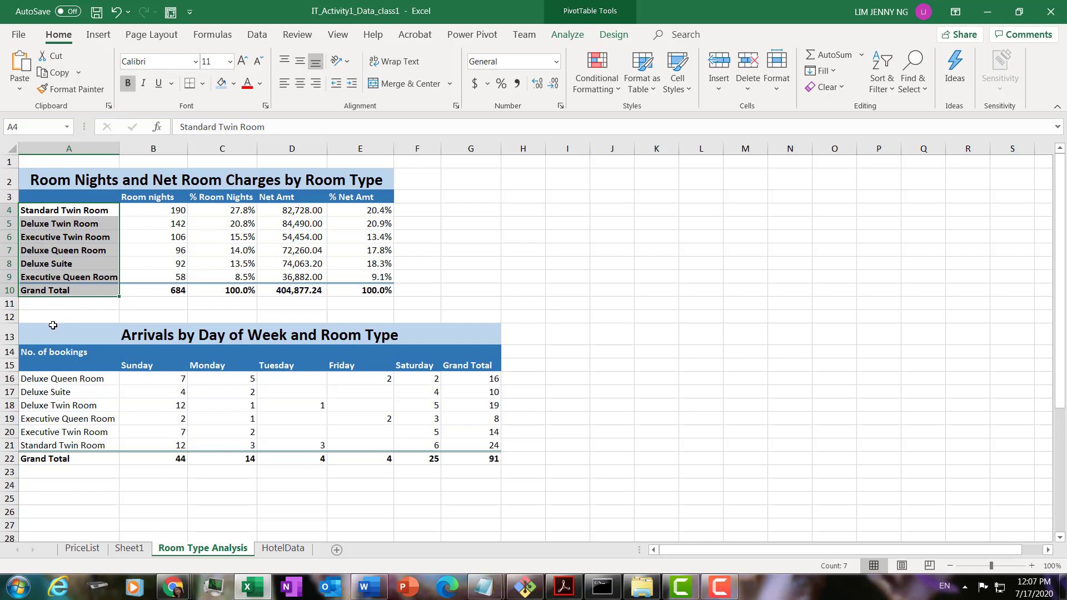
drag(65, 379, 68, 466)
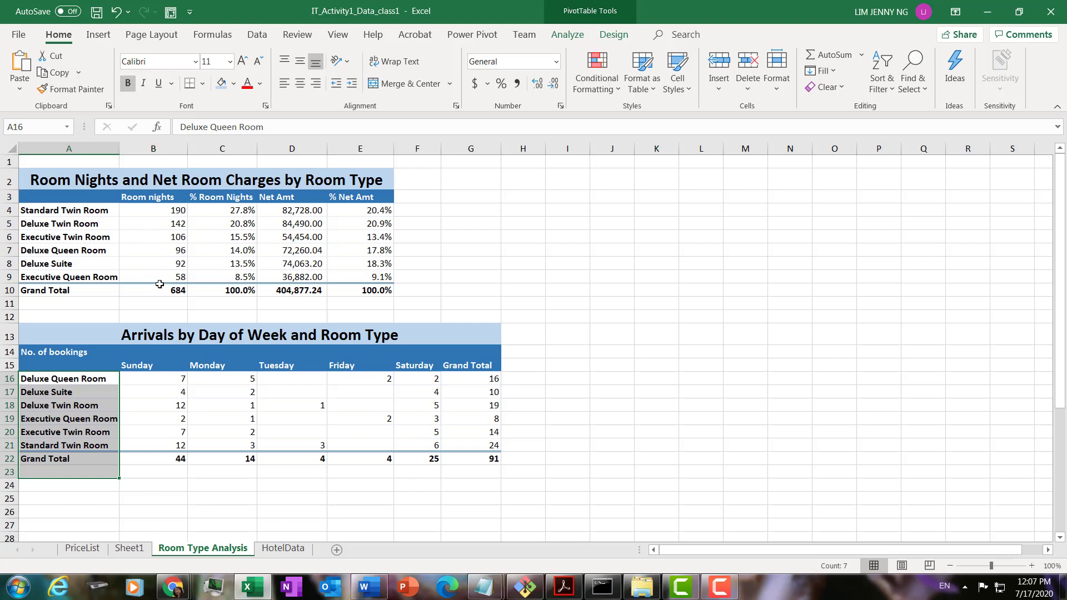
click(222, 405)
click(282, 208)
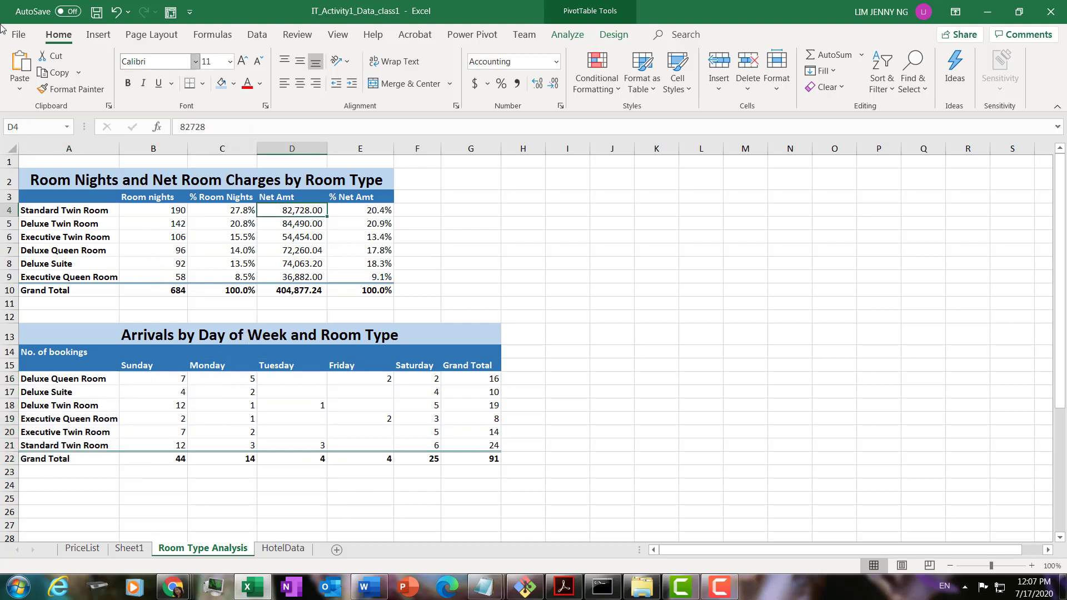